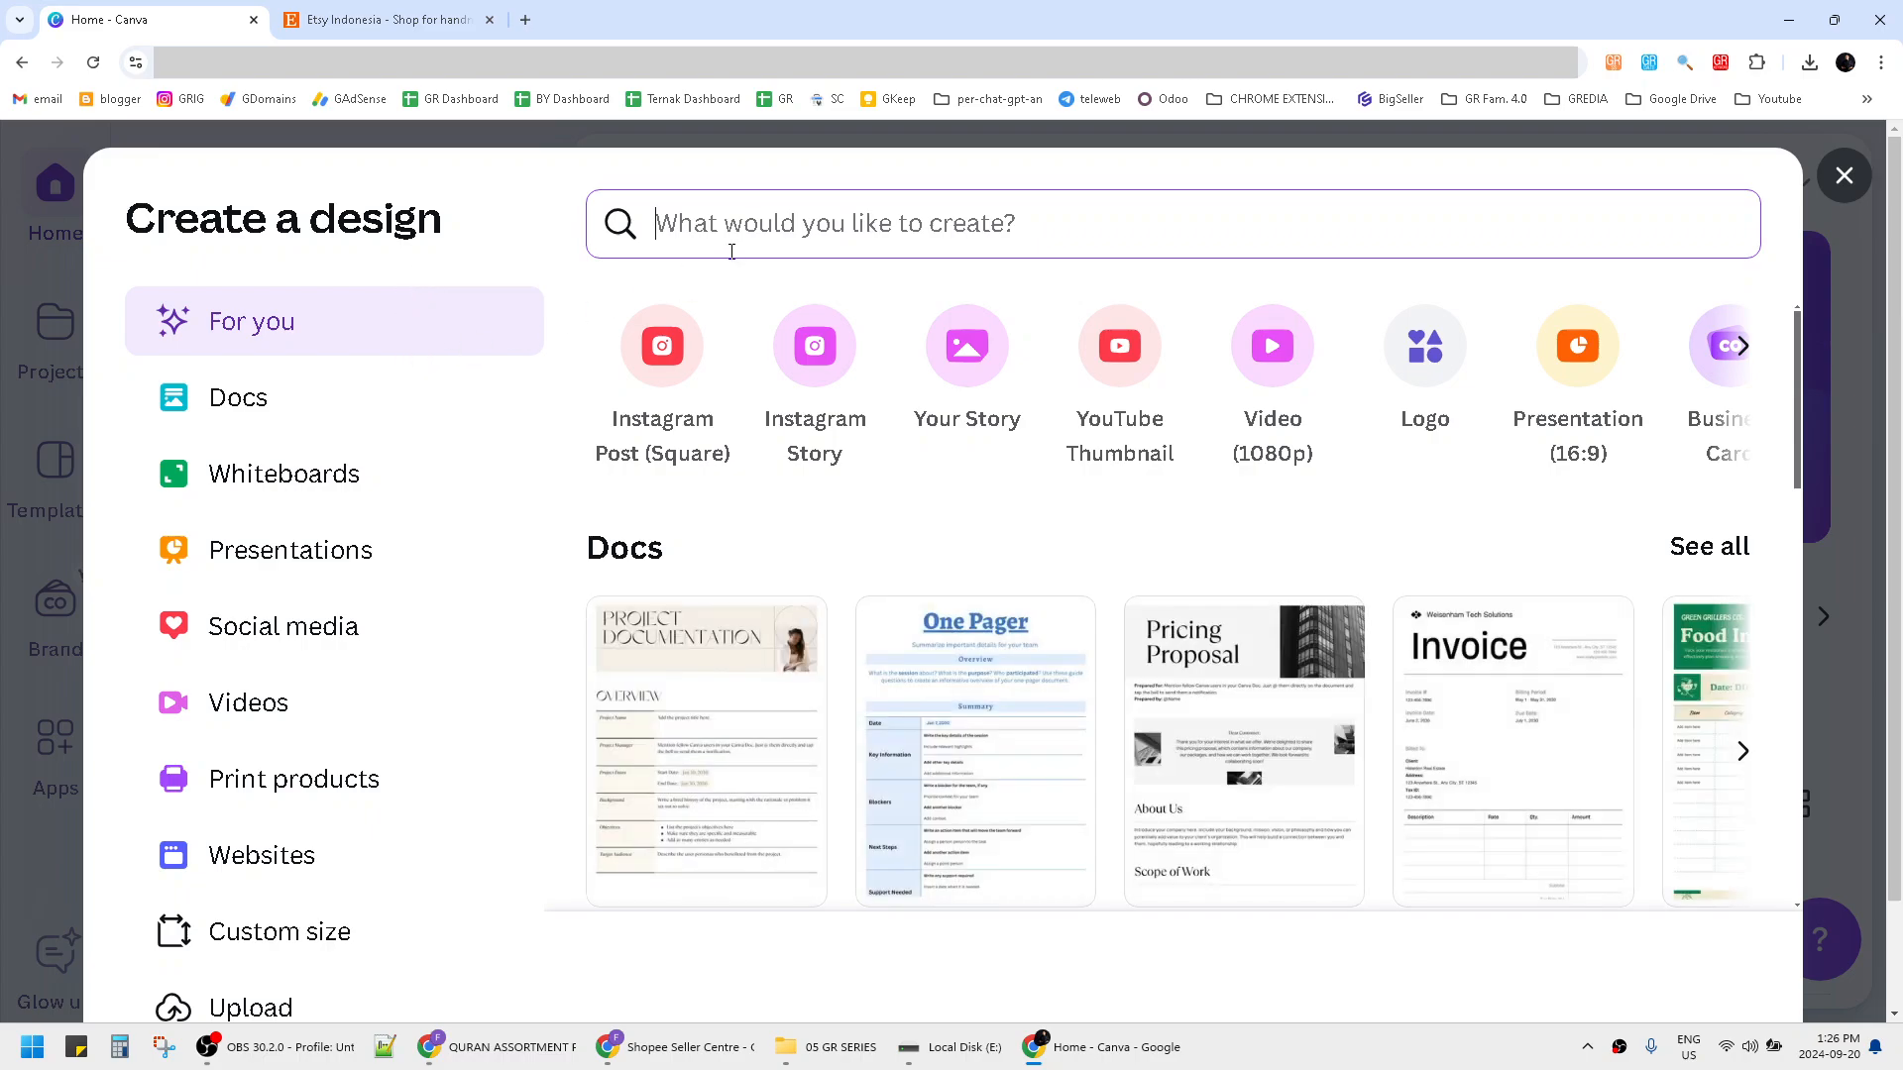
Search design types for "coloring book", create a Coloring Booklet (Portrait) 14.8 × 21 cm design, and reset the browser zoom.
{"action": "type", "text": "colori"}
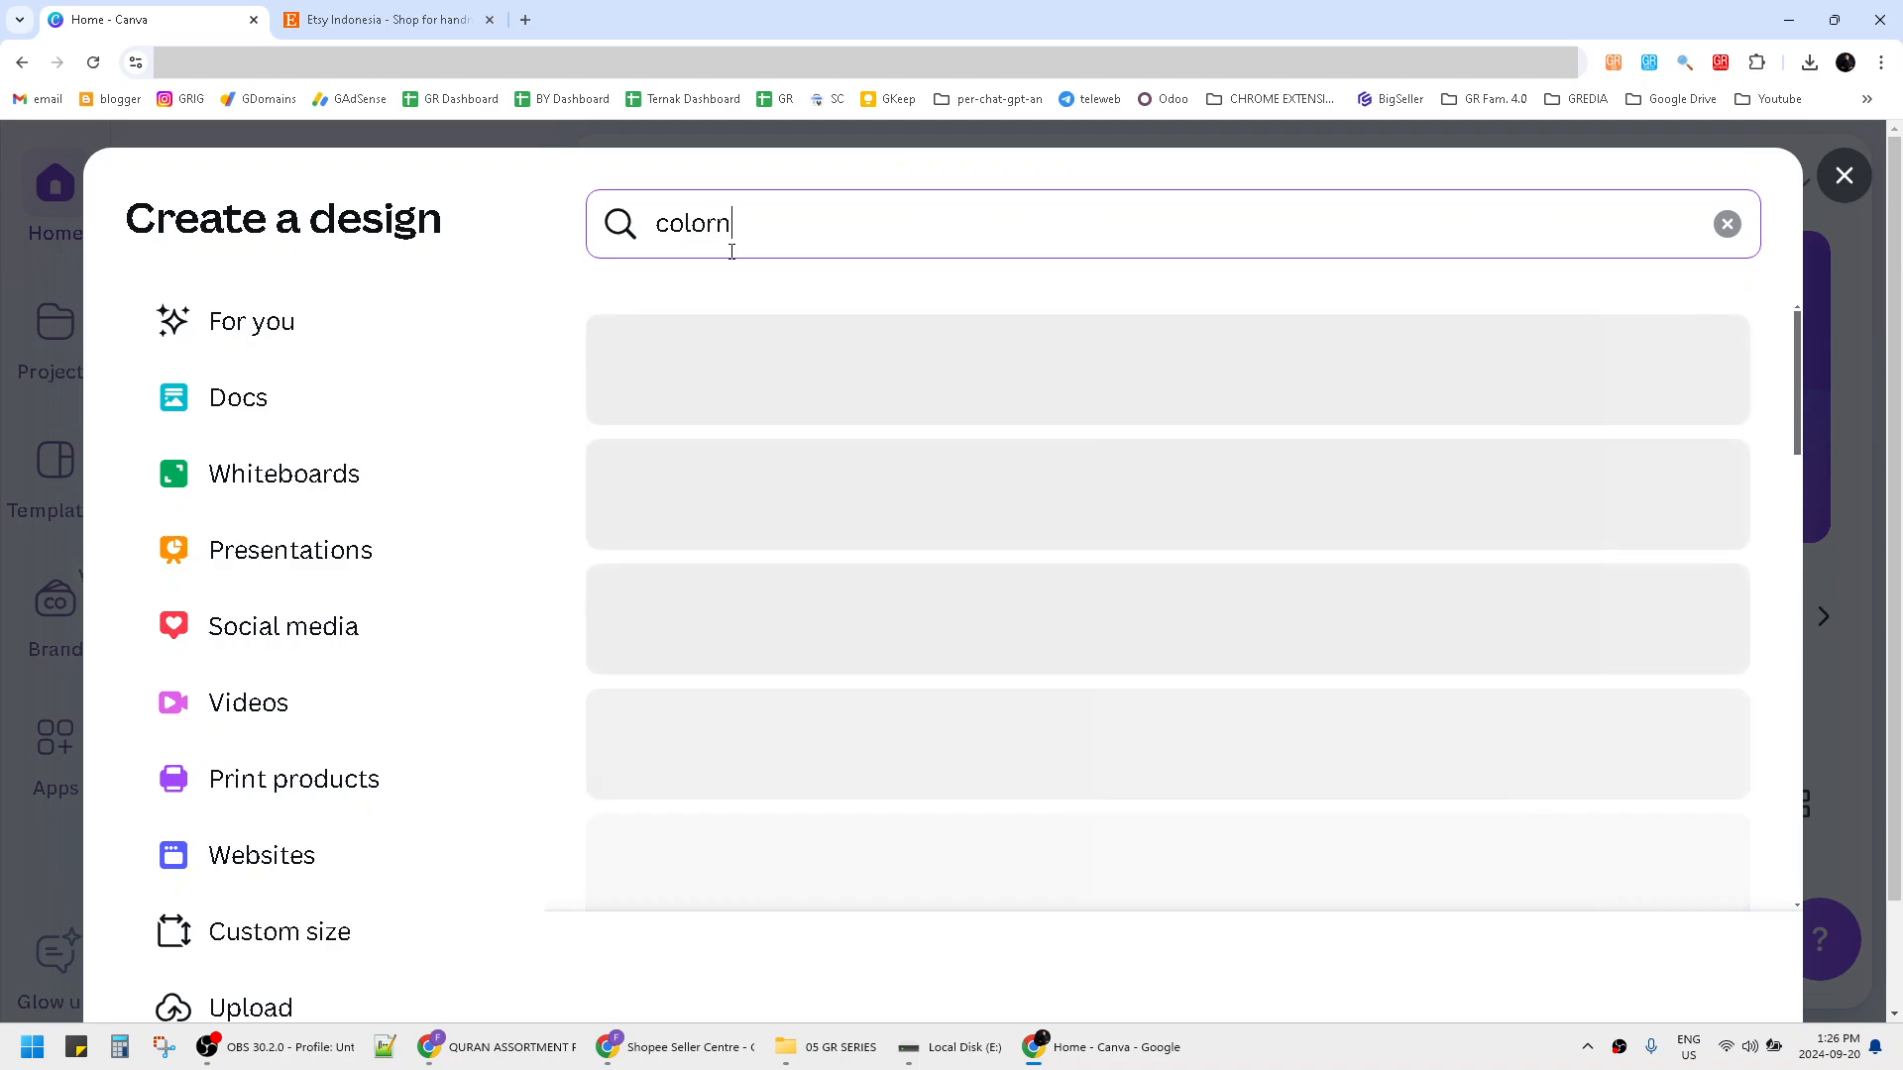
{"action": "type", "text": "ng "}
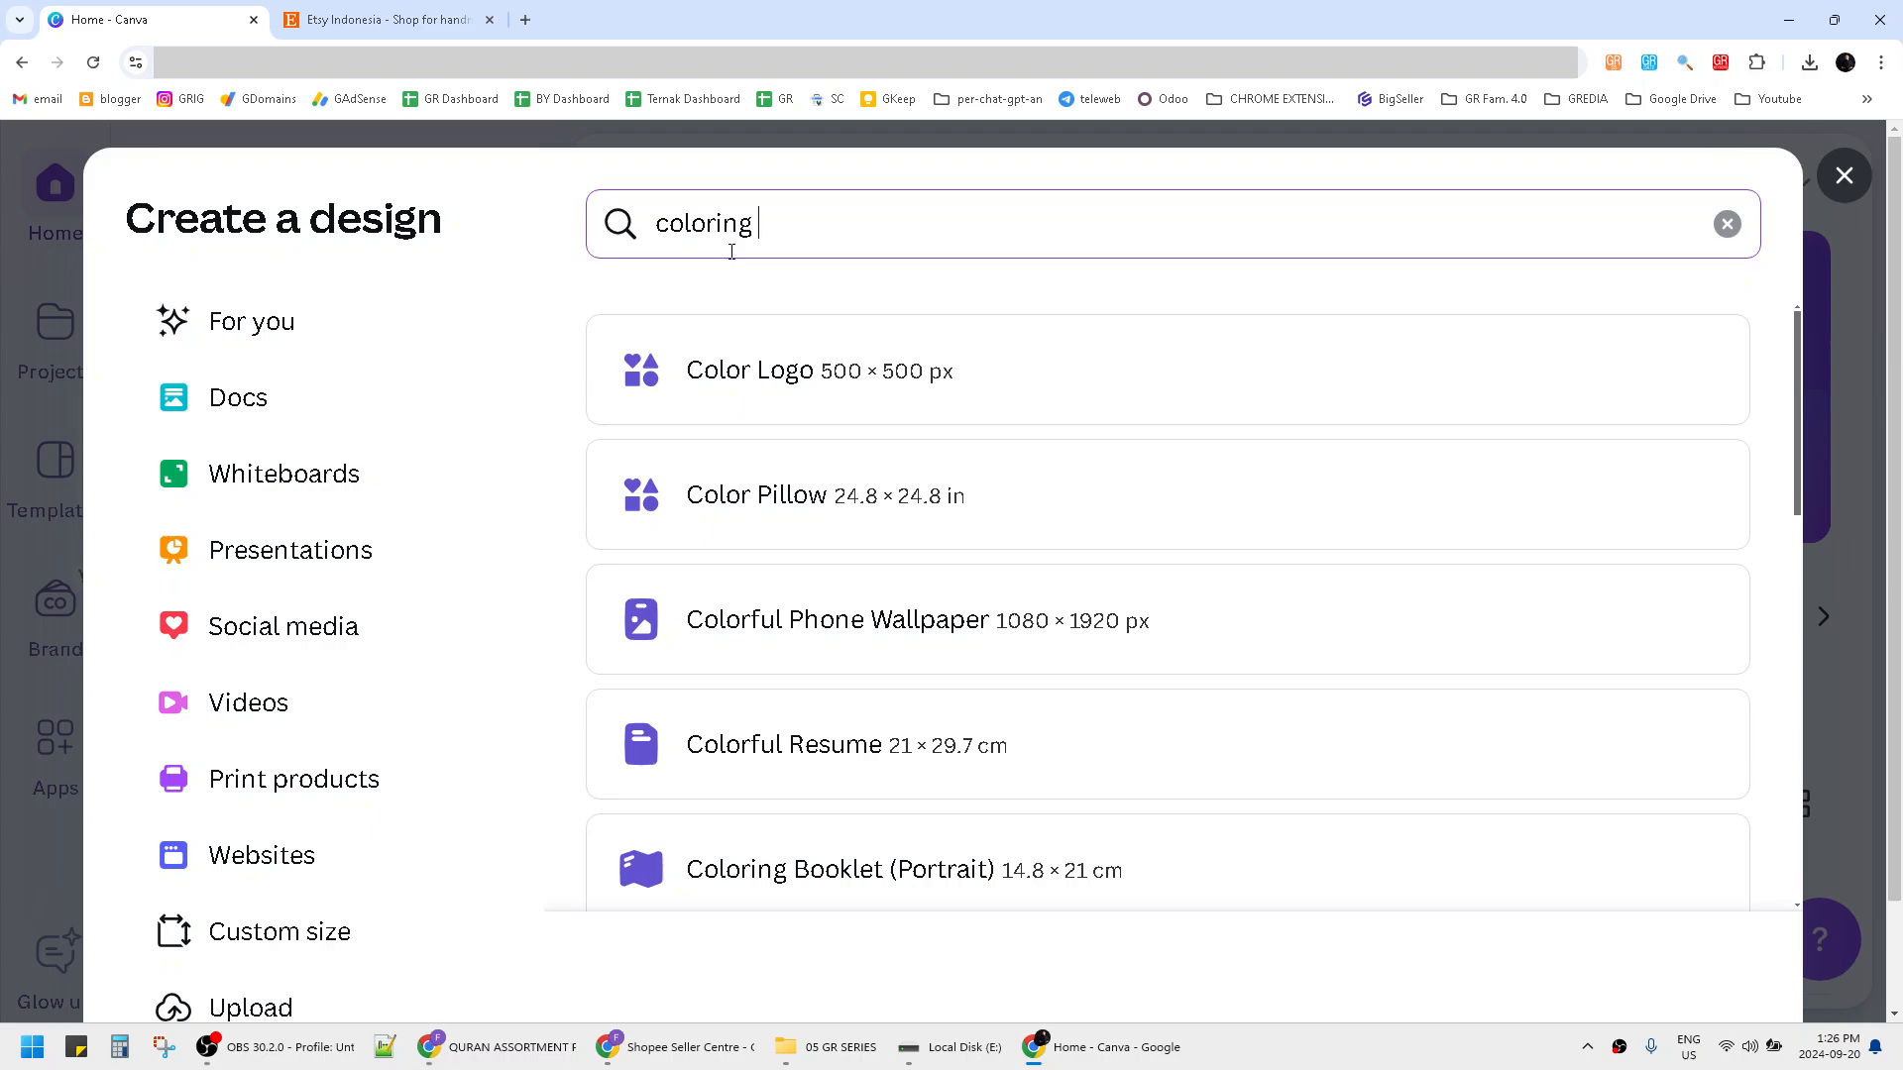
{"action": "type", "text": "book"}
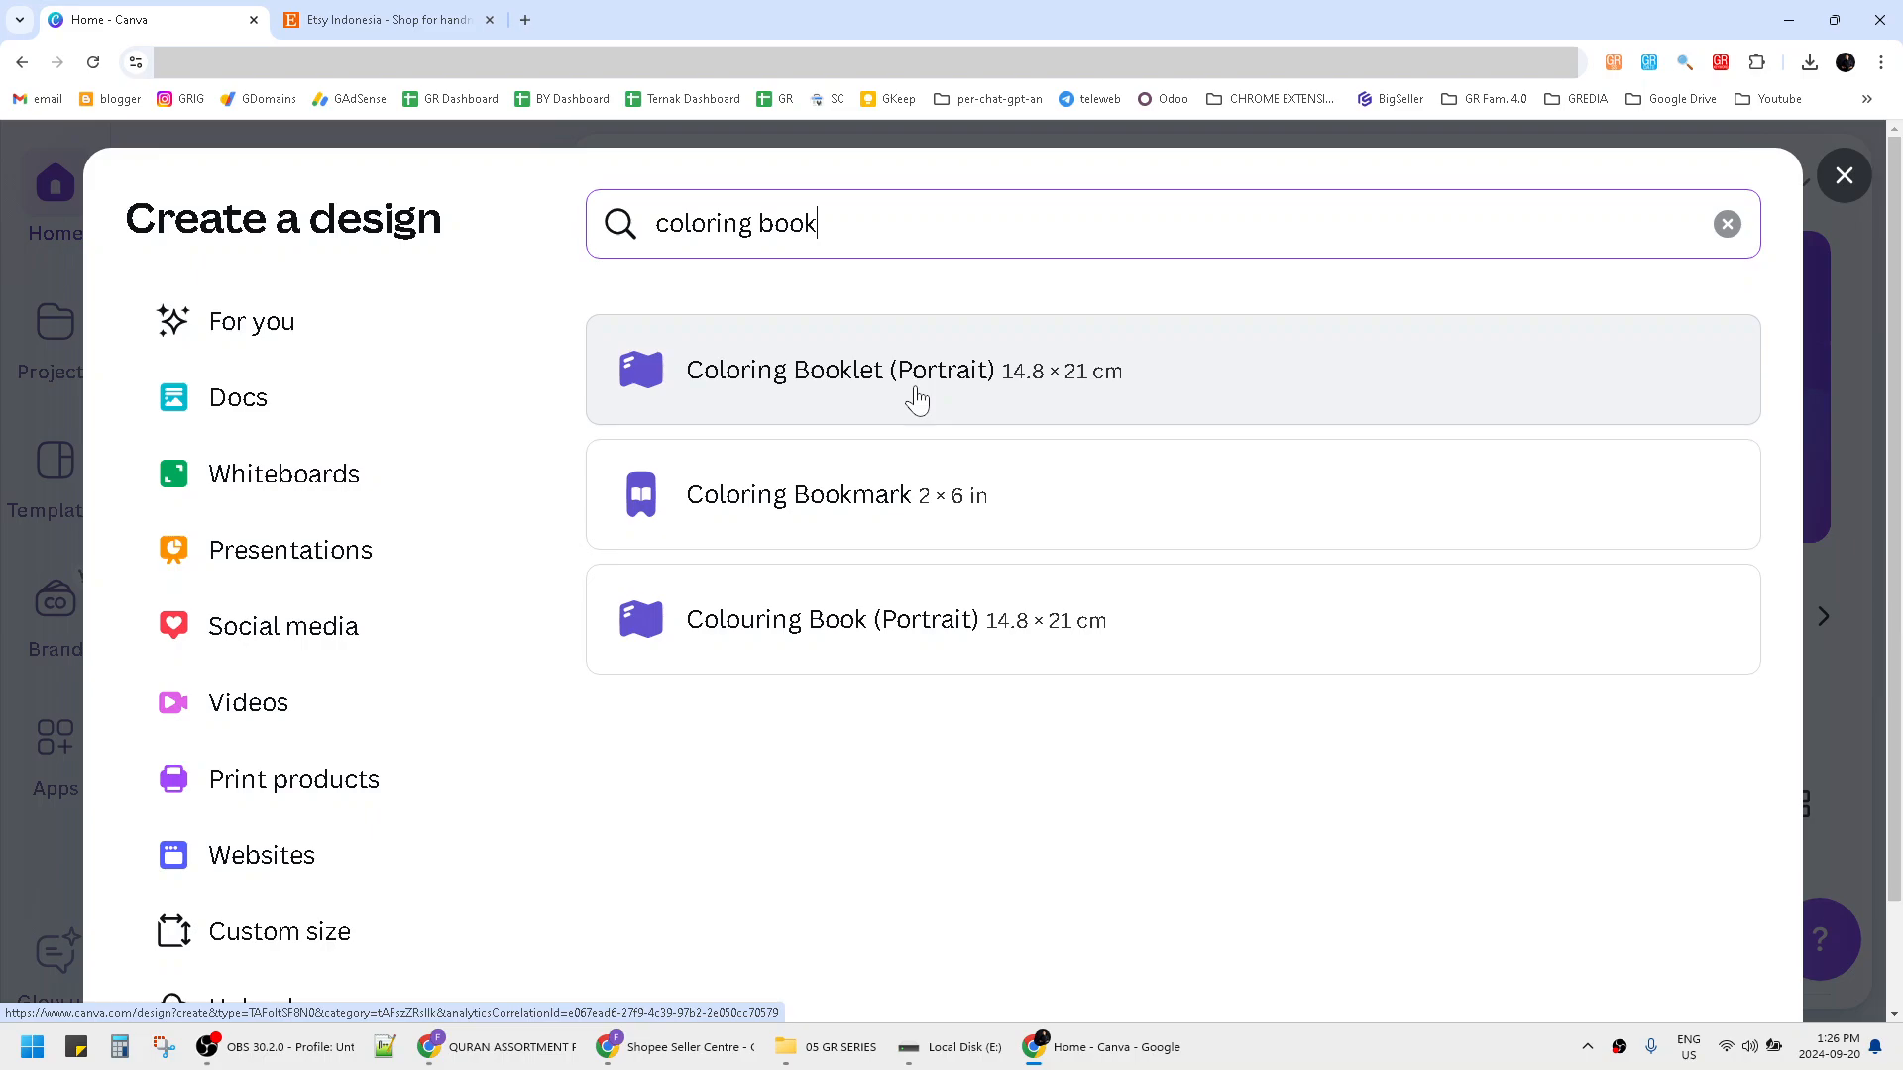
{"action": "left_click", "coordinate": [917, 400]}
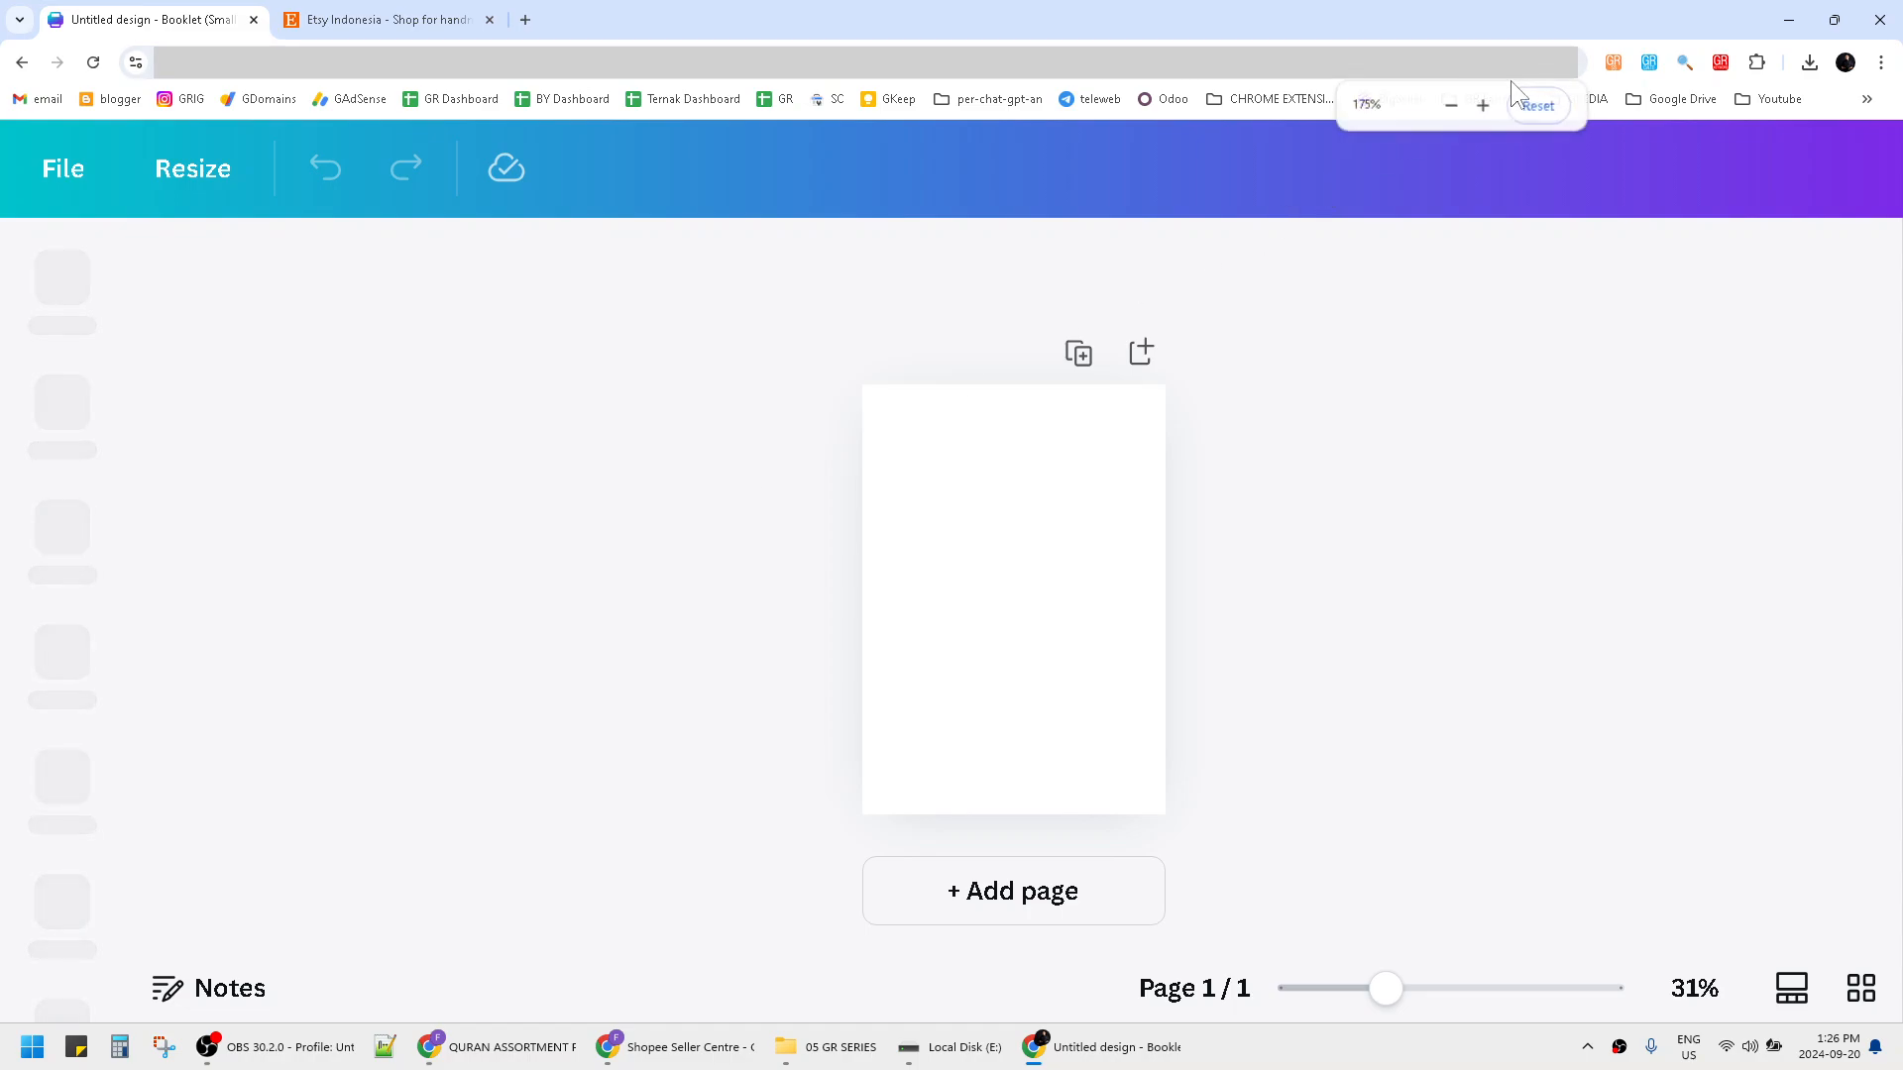
{"action": "left_click", "coordinate": [1522, 103]}
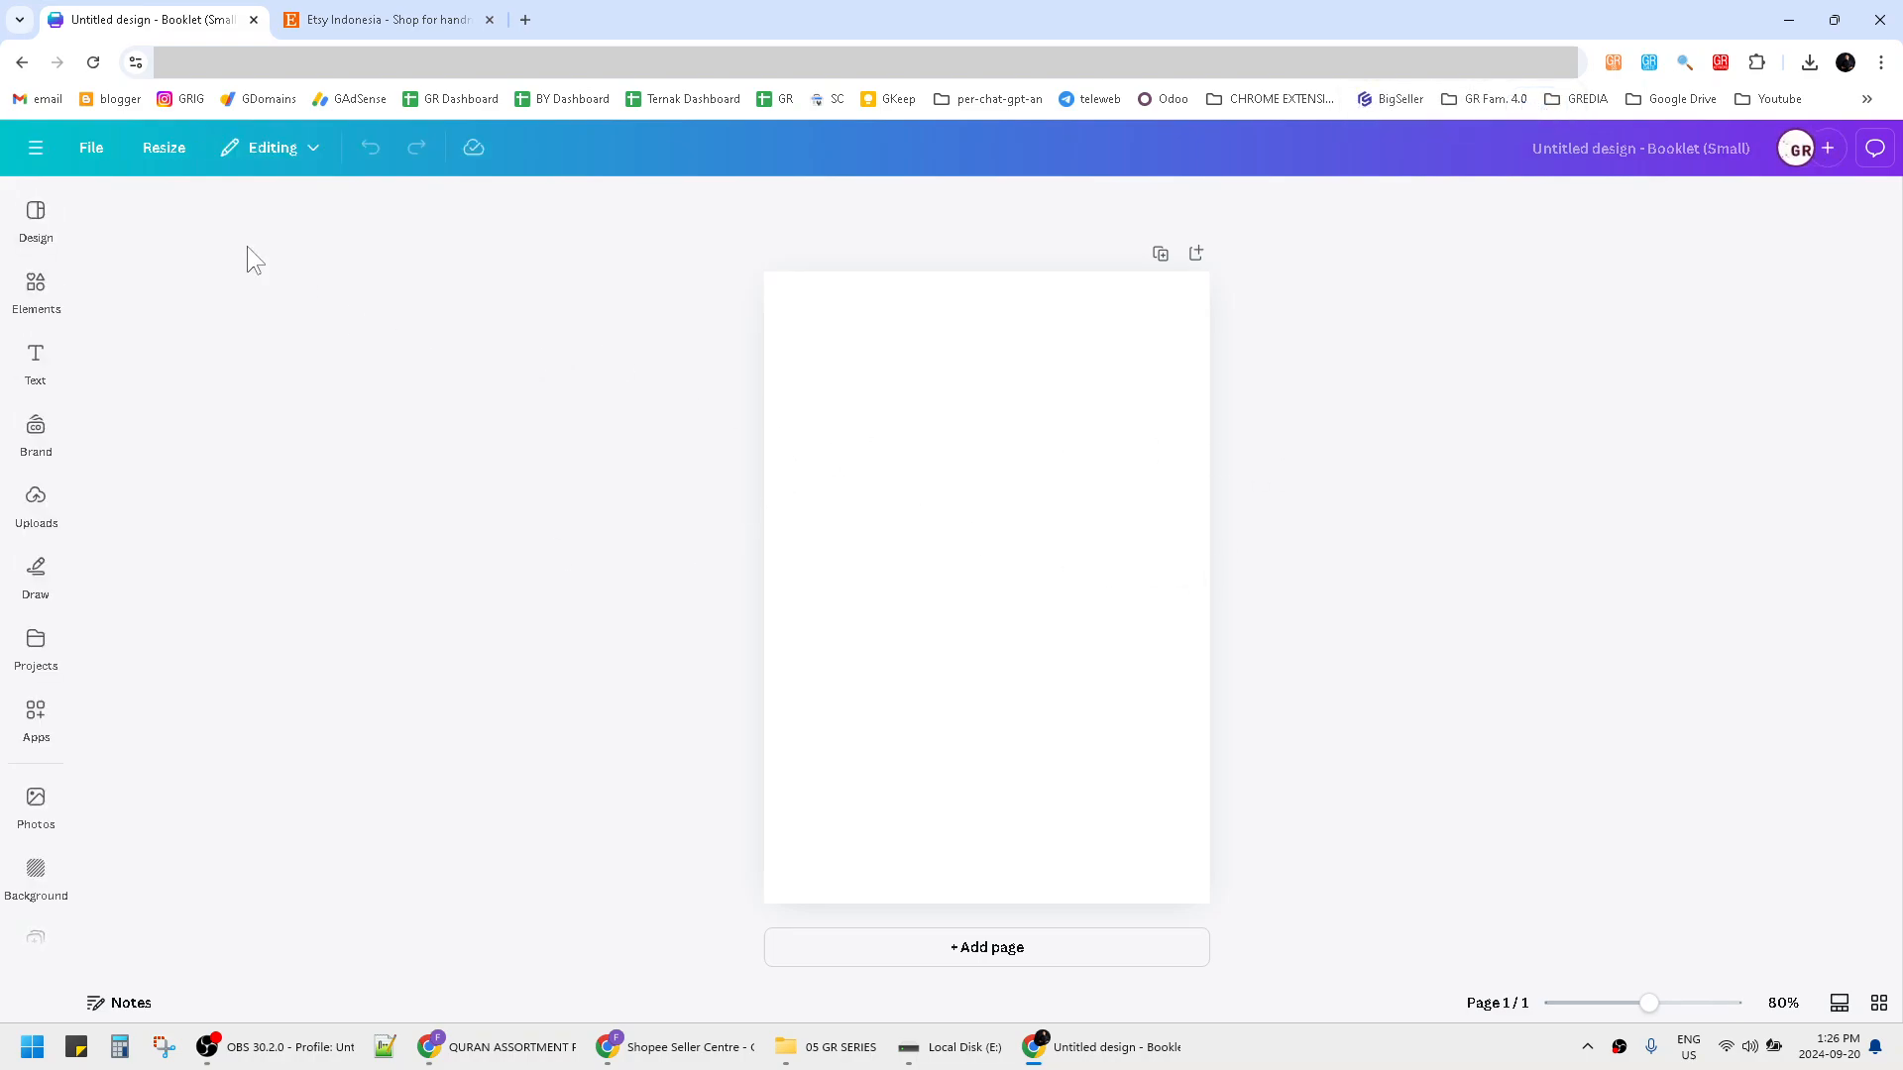
Examine the available resize formats, including the additional design types, for a suitable page size.
{"action": "left_click", "coordinate": [166, 148]}
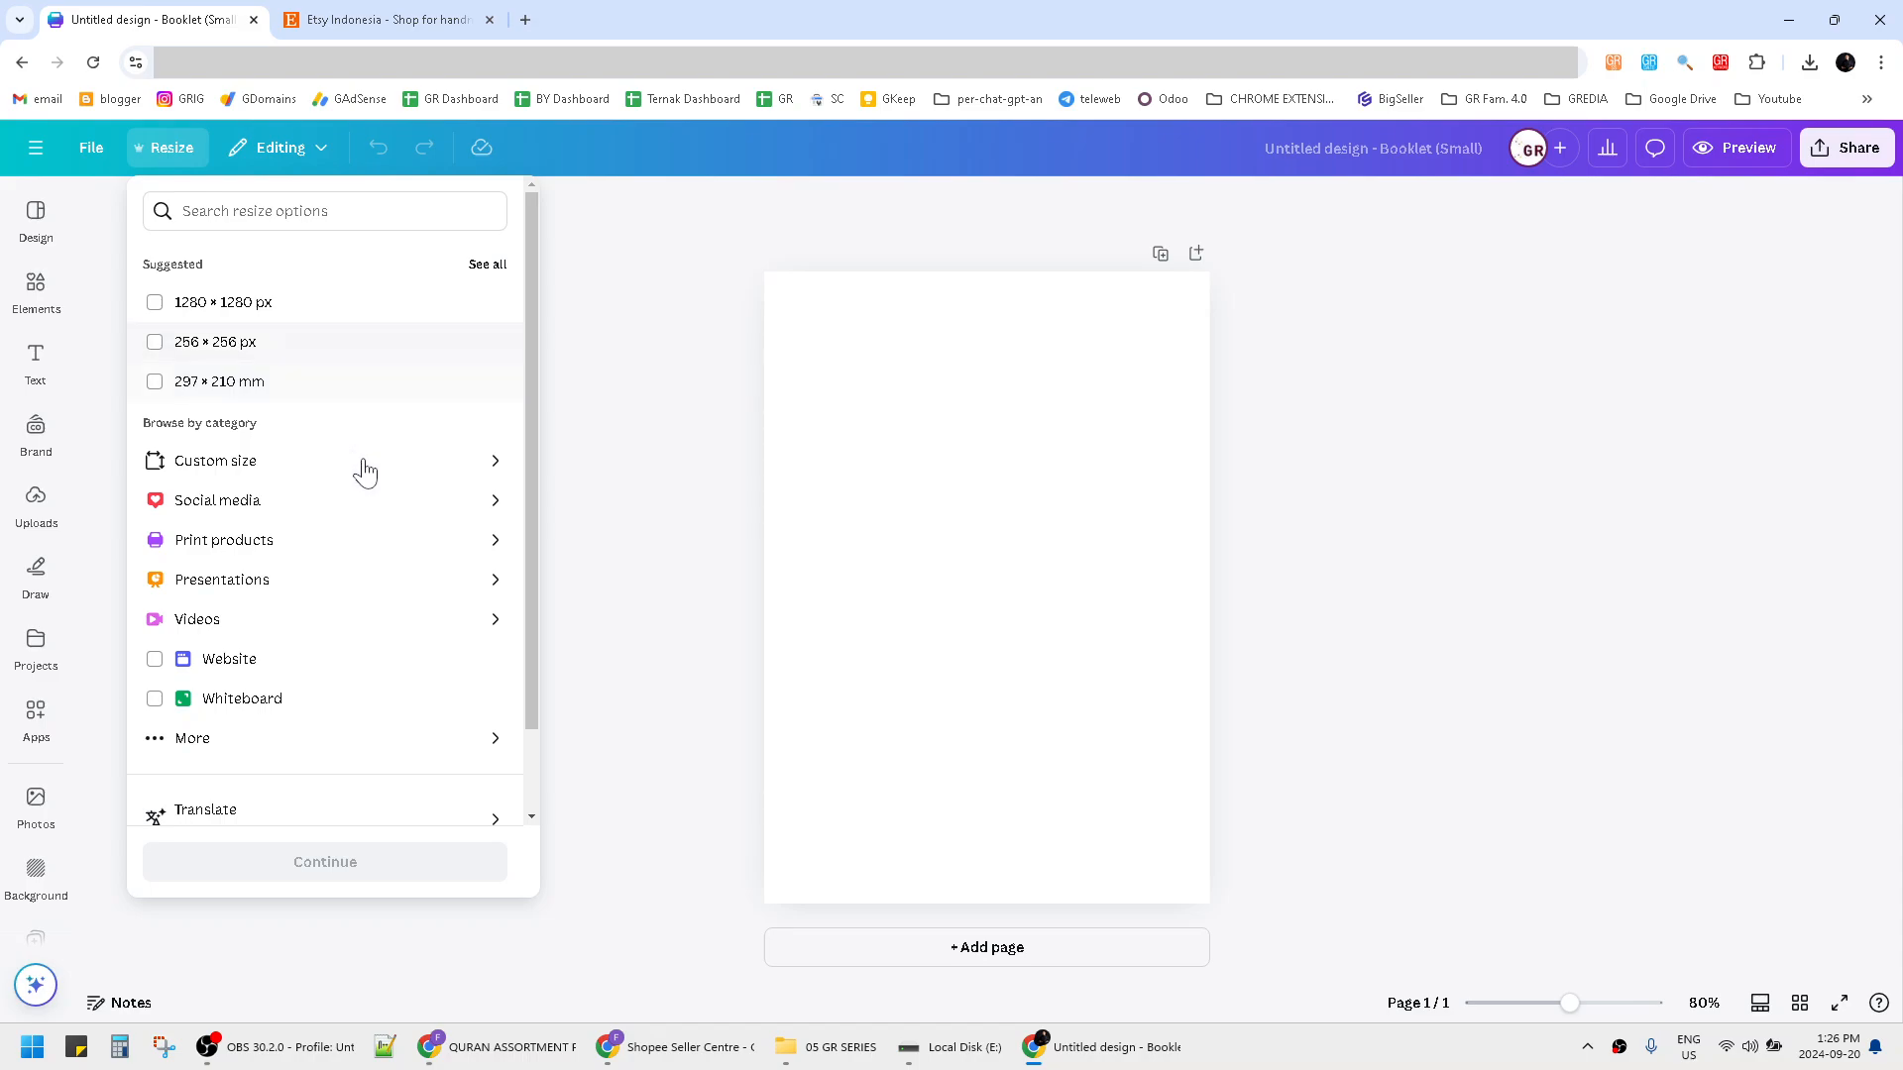
{"action": "scroll", "coordinate": [327, 625], "scroll_direction": "down", "scroll_amount": 1}
{"action": "scroll", "coordinate": [327, 595], "scroll_direction": "up", "scroll_amount": 1}
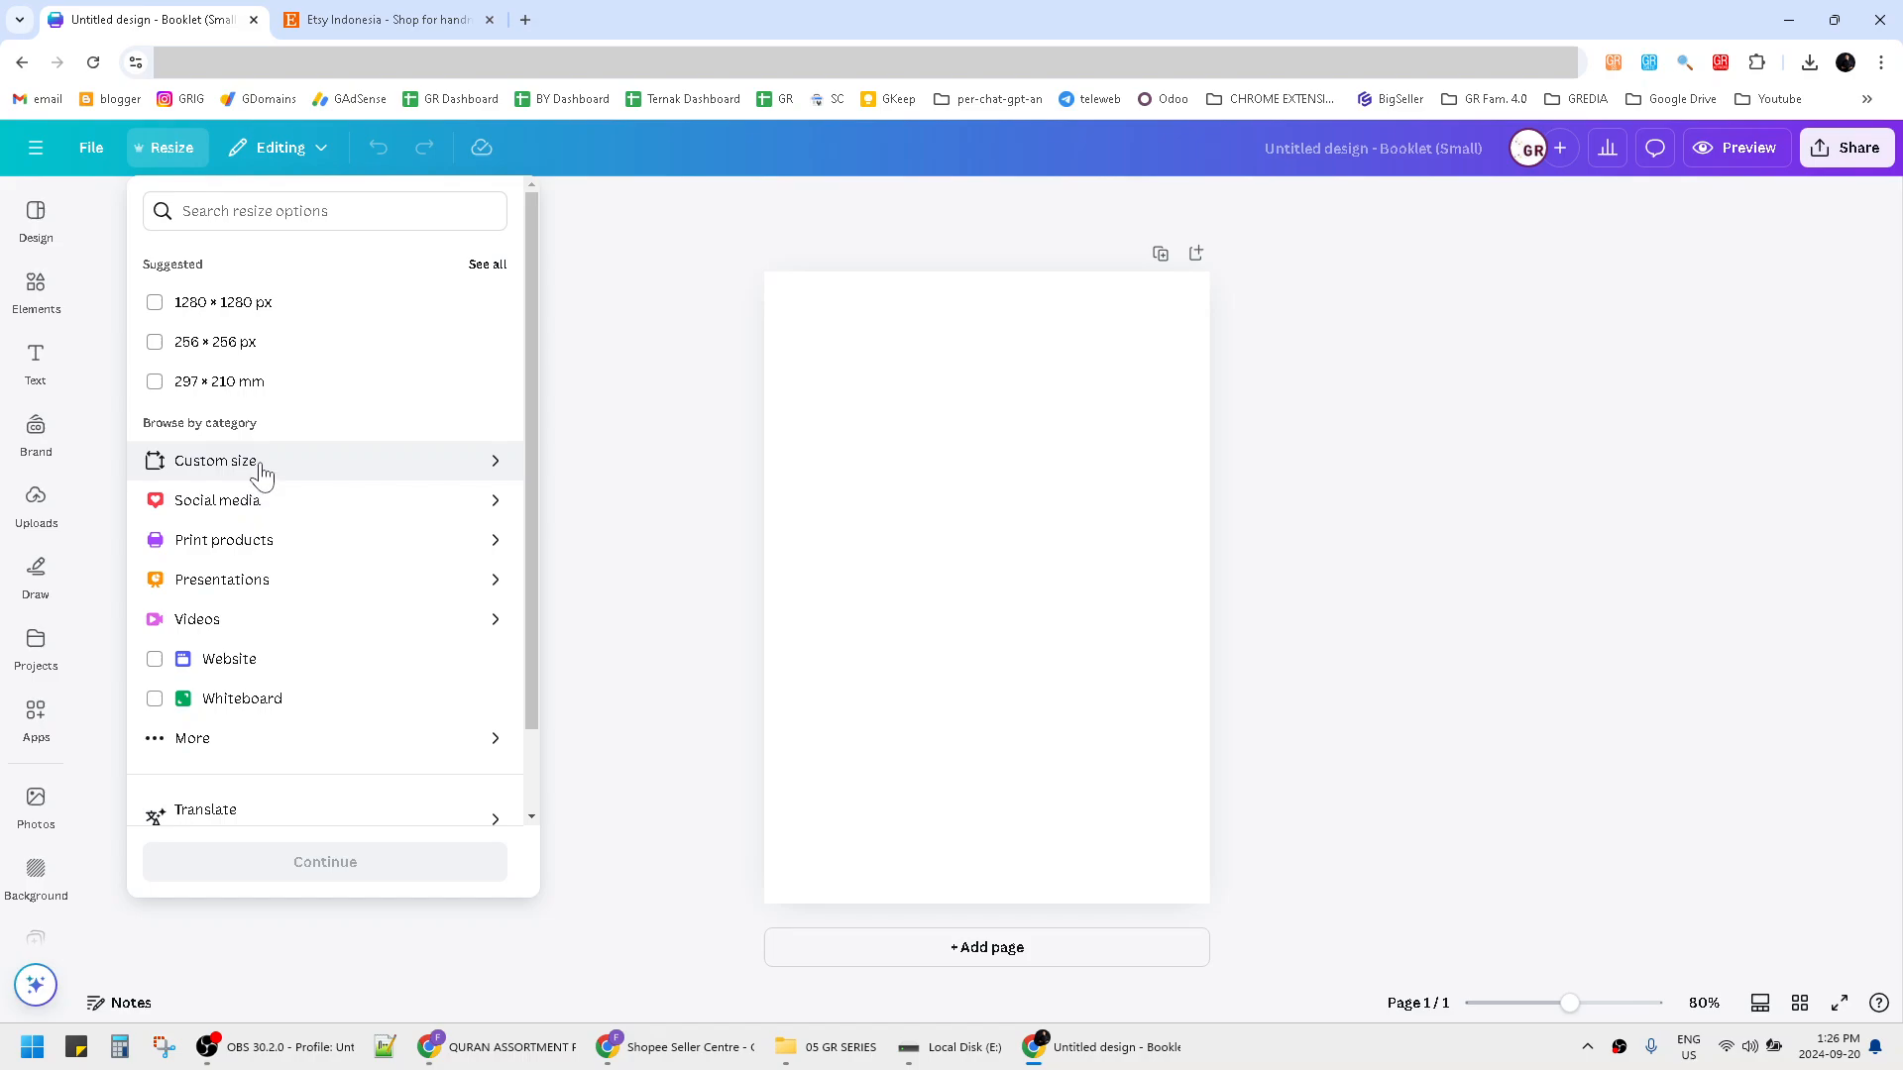
{"action": "scroll", "coordinate": [281, 654], "scroll_direction": "down", "scroll_amount": 1}
{"action": "left_click", "coordinate": [242, 638]}
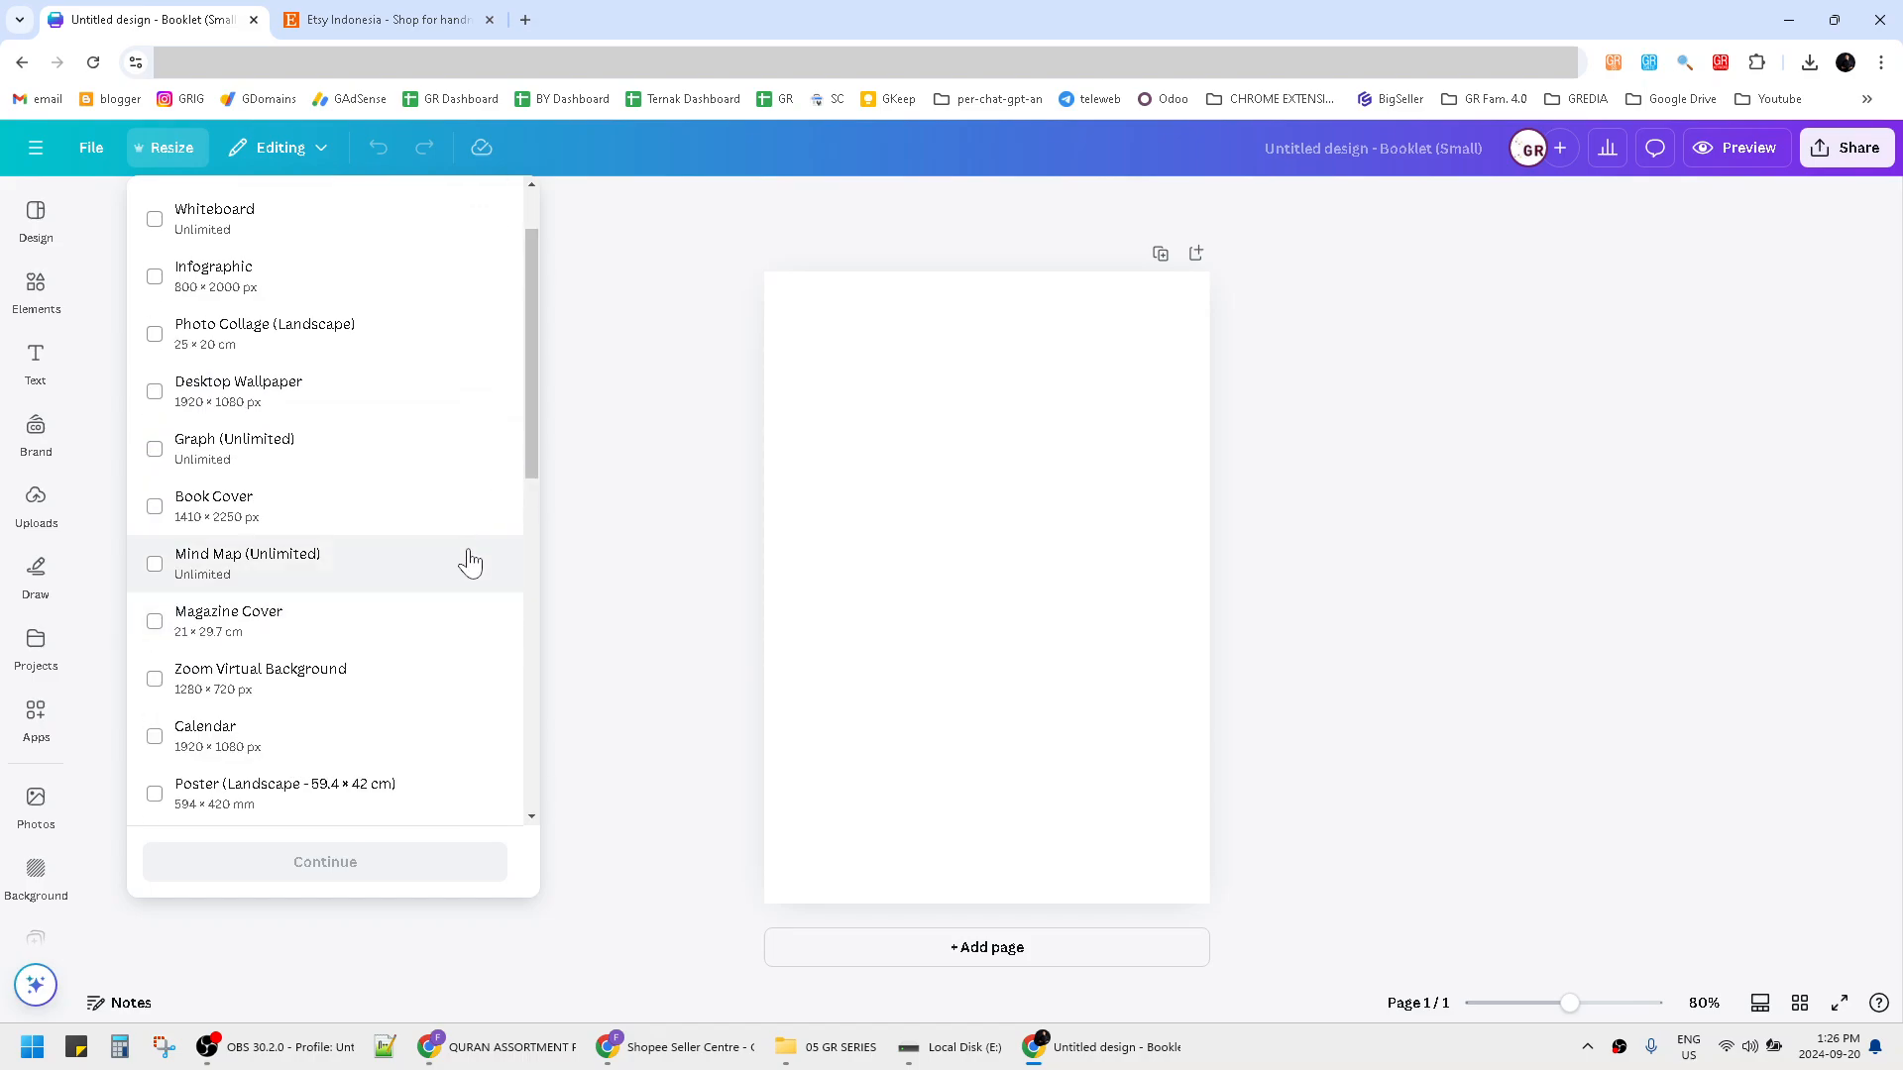
{"action": "scroll", "coordinate": [347, 550], "scroll_direction": "up", "scroll_amount": 1}
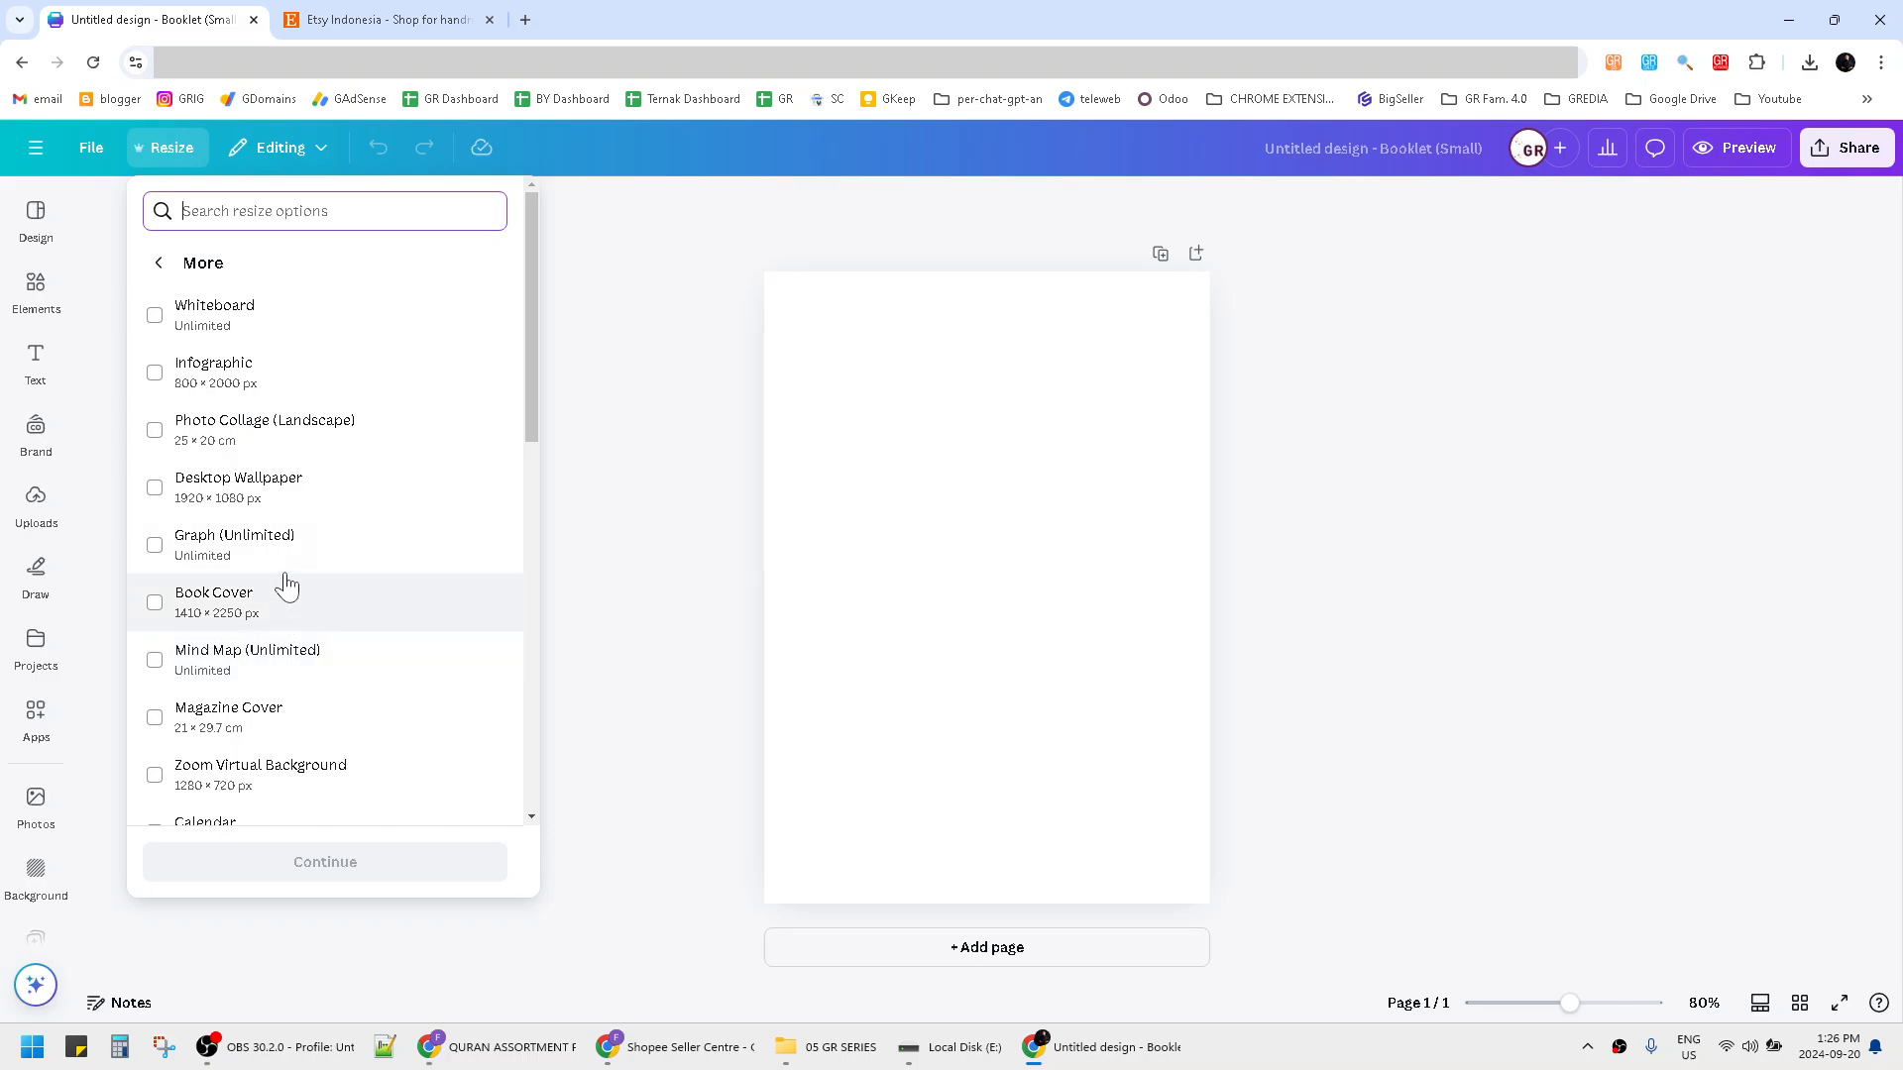
{"action": "scroll", "coordinate": [395, 585], "scroll_direction": "down", "scroll_amount": 3}
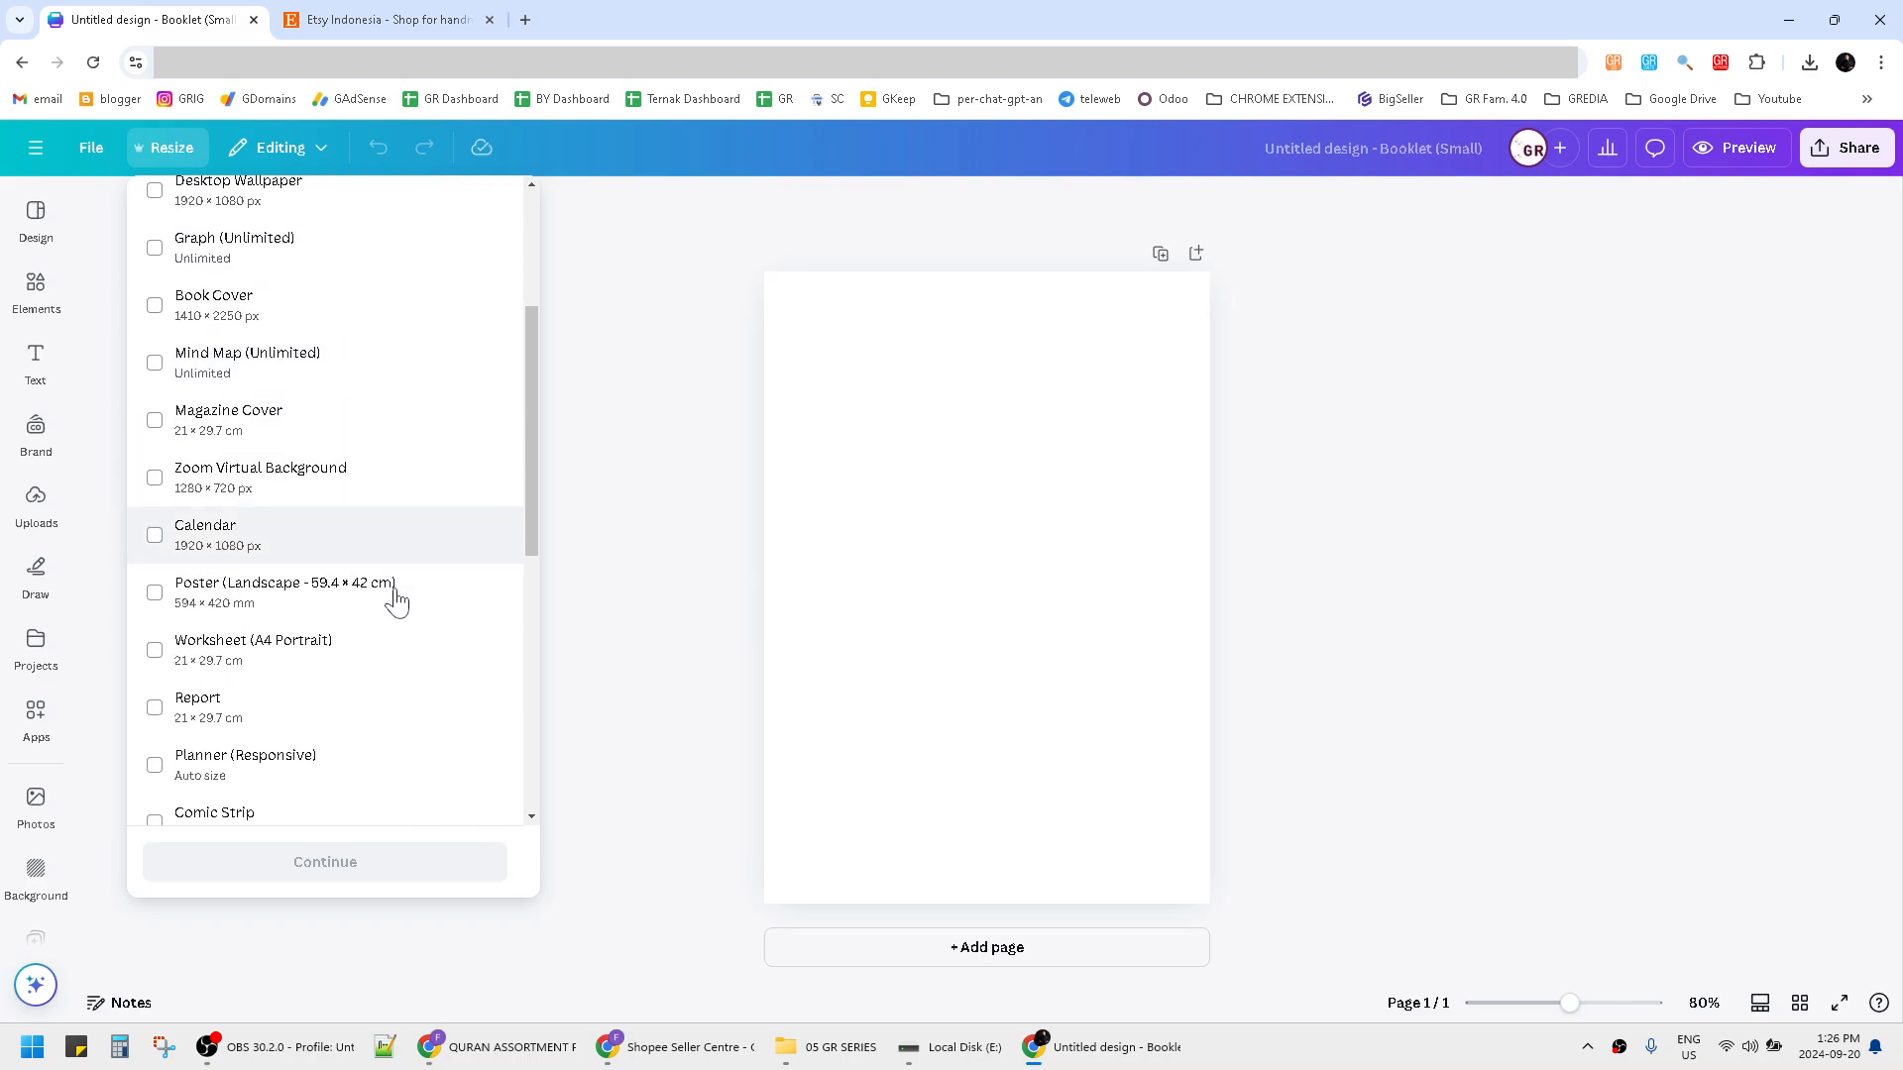
{"action": "scroll", "coordinate": [395, 600], "scroll_direction": "down", "scroll_amount": 1}
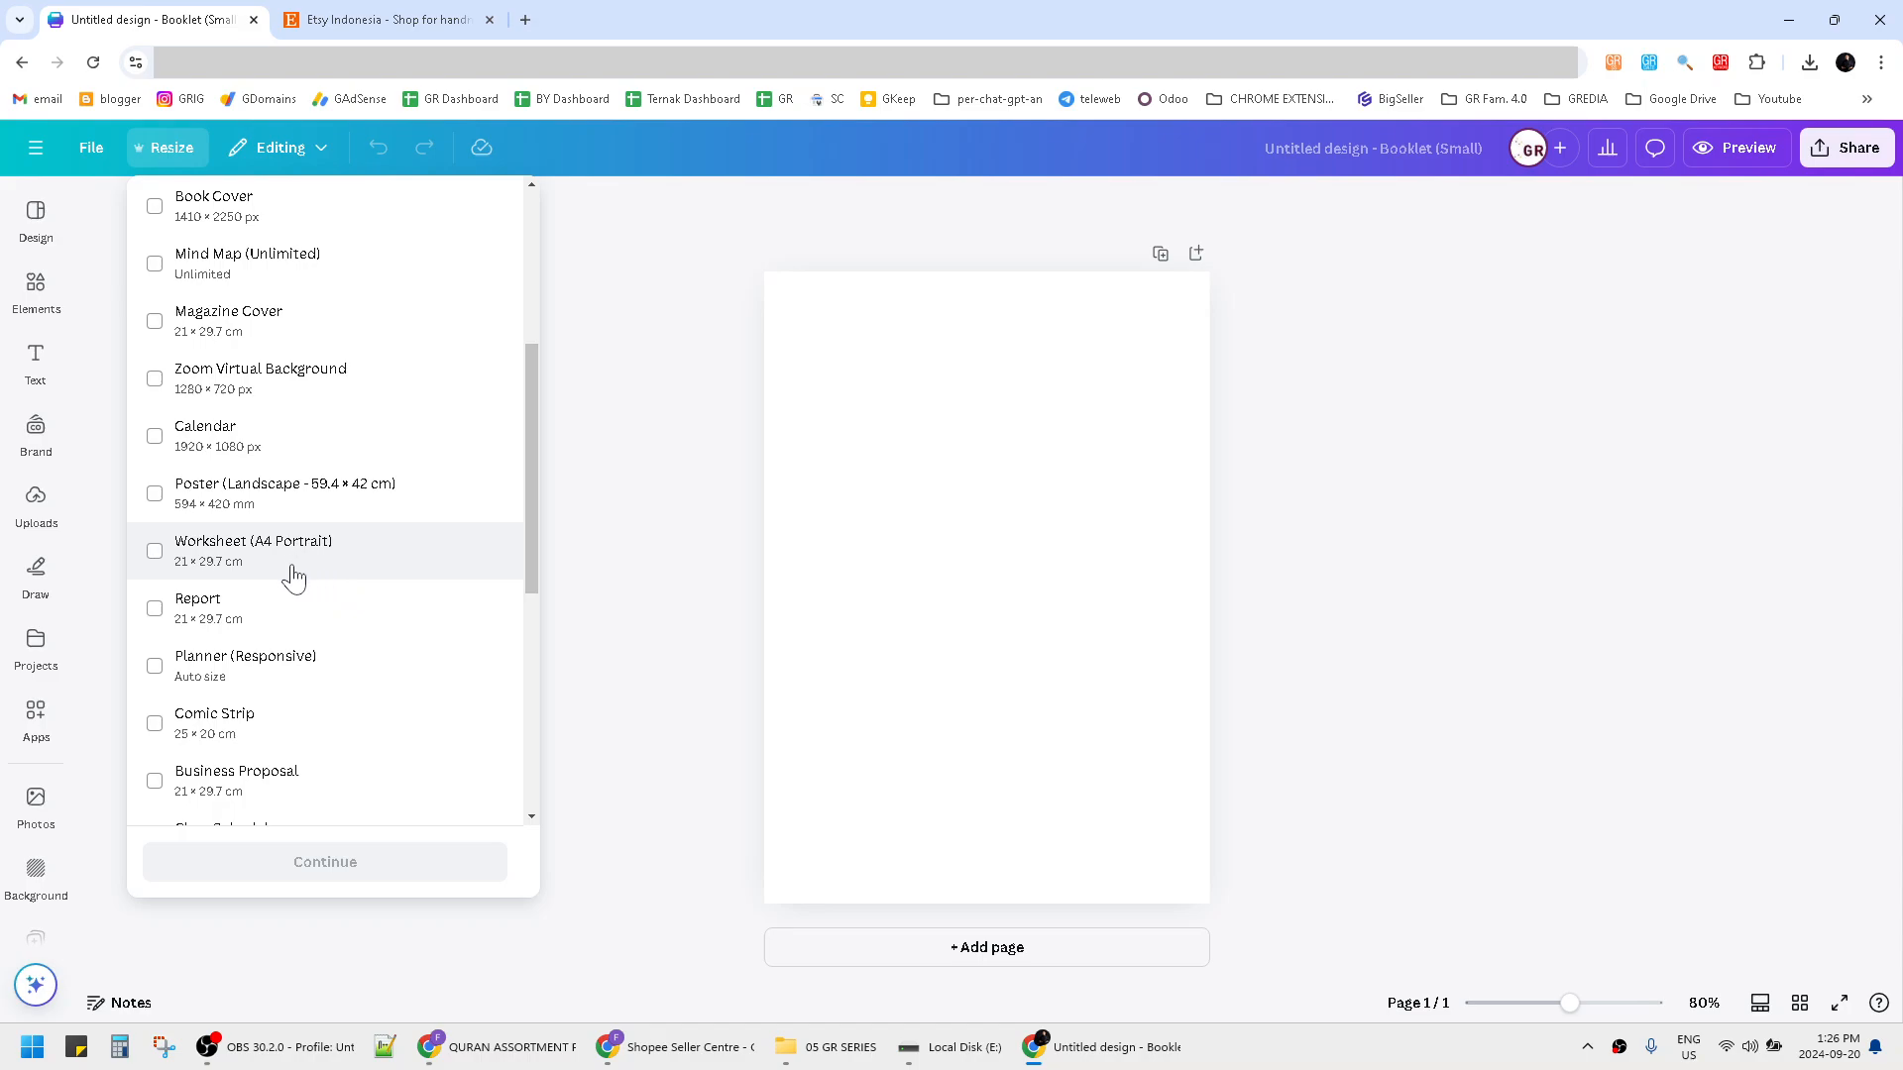
{"action": "scroll", "coordinate": [297, 600], "scroll_direction": "down", "scroll_amount": 2}
{"action": "scroll", "coordinate": [282, 525], "scroll_direction": "up", "scroll_amount": 6}
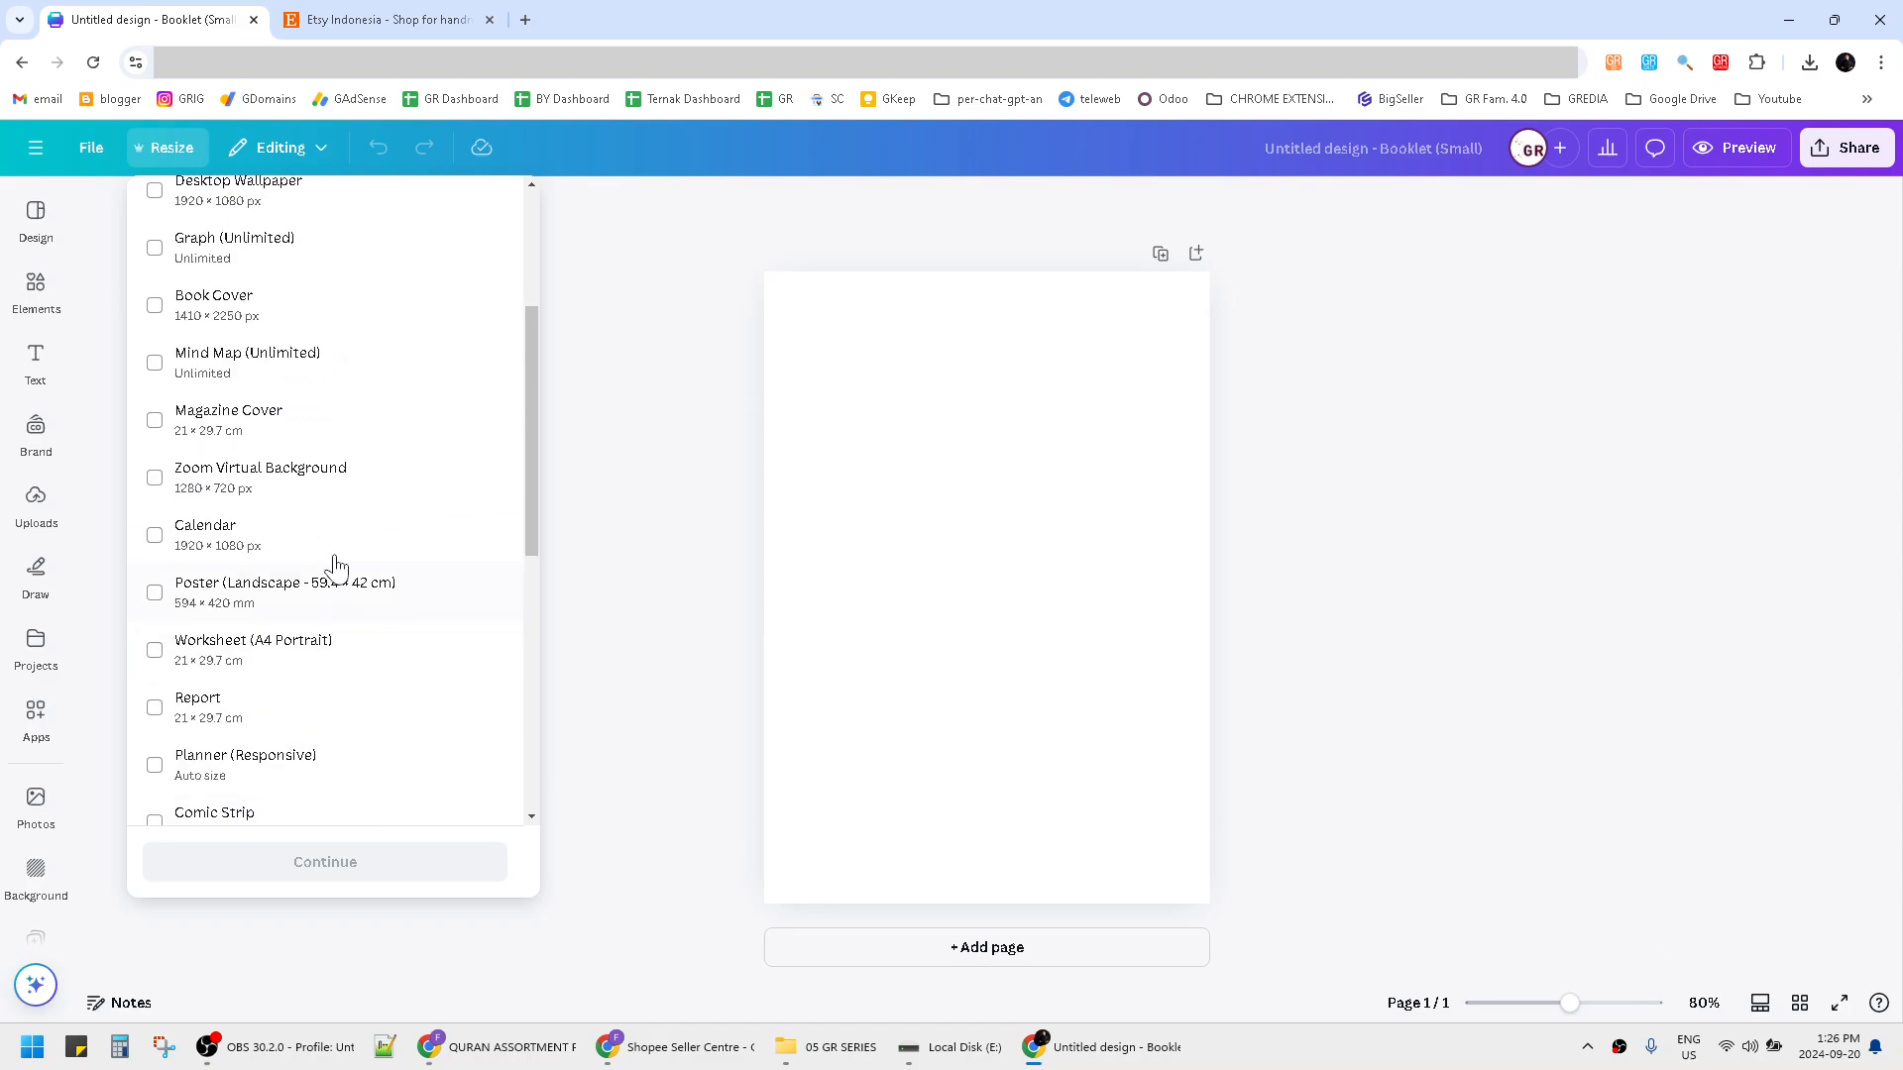
Search the resize formats for "landscape" and resize this design to Flyer (Landscape 29.7 × 21 cm).
{"action": "type", "text": "lan"}
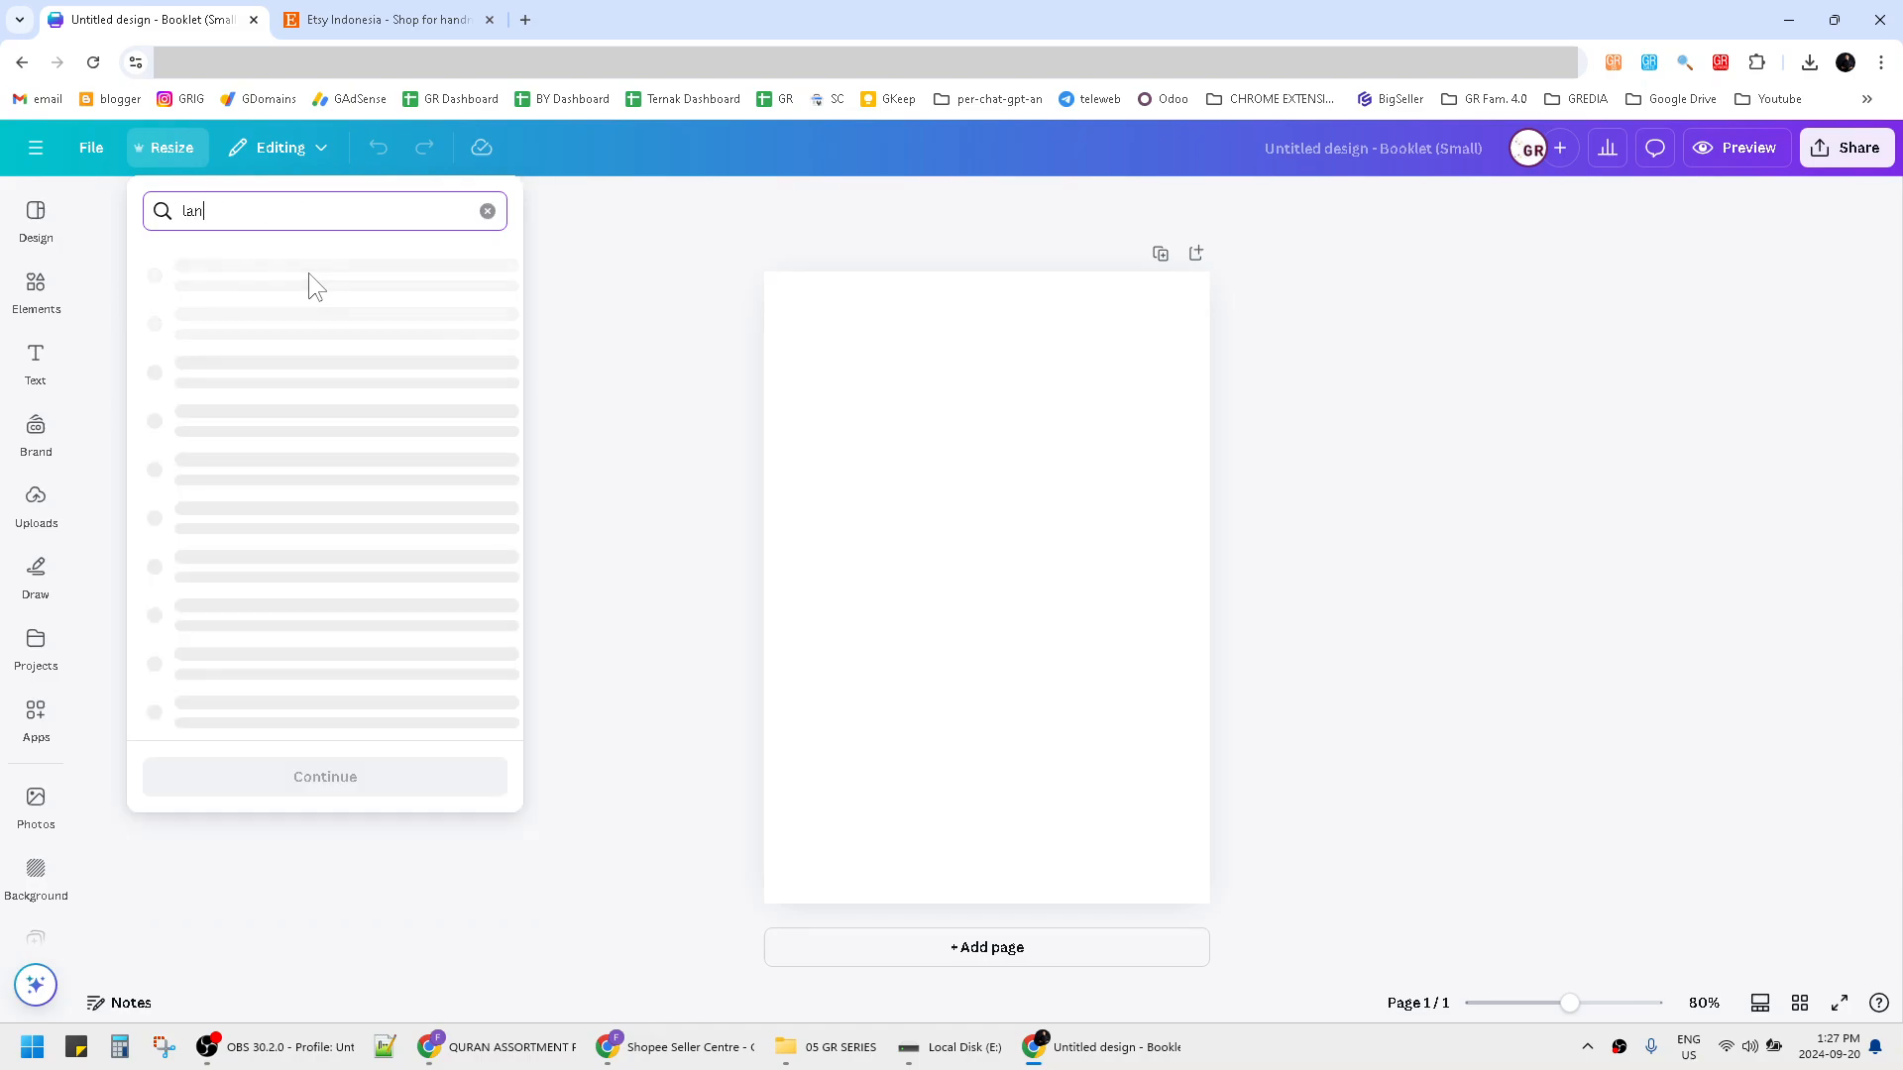
{"action": "type", "text": "dscape"}
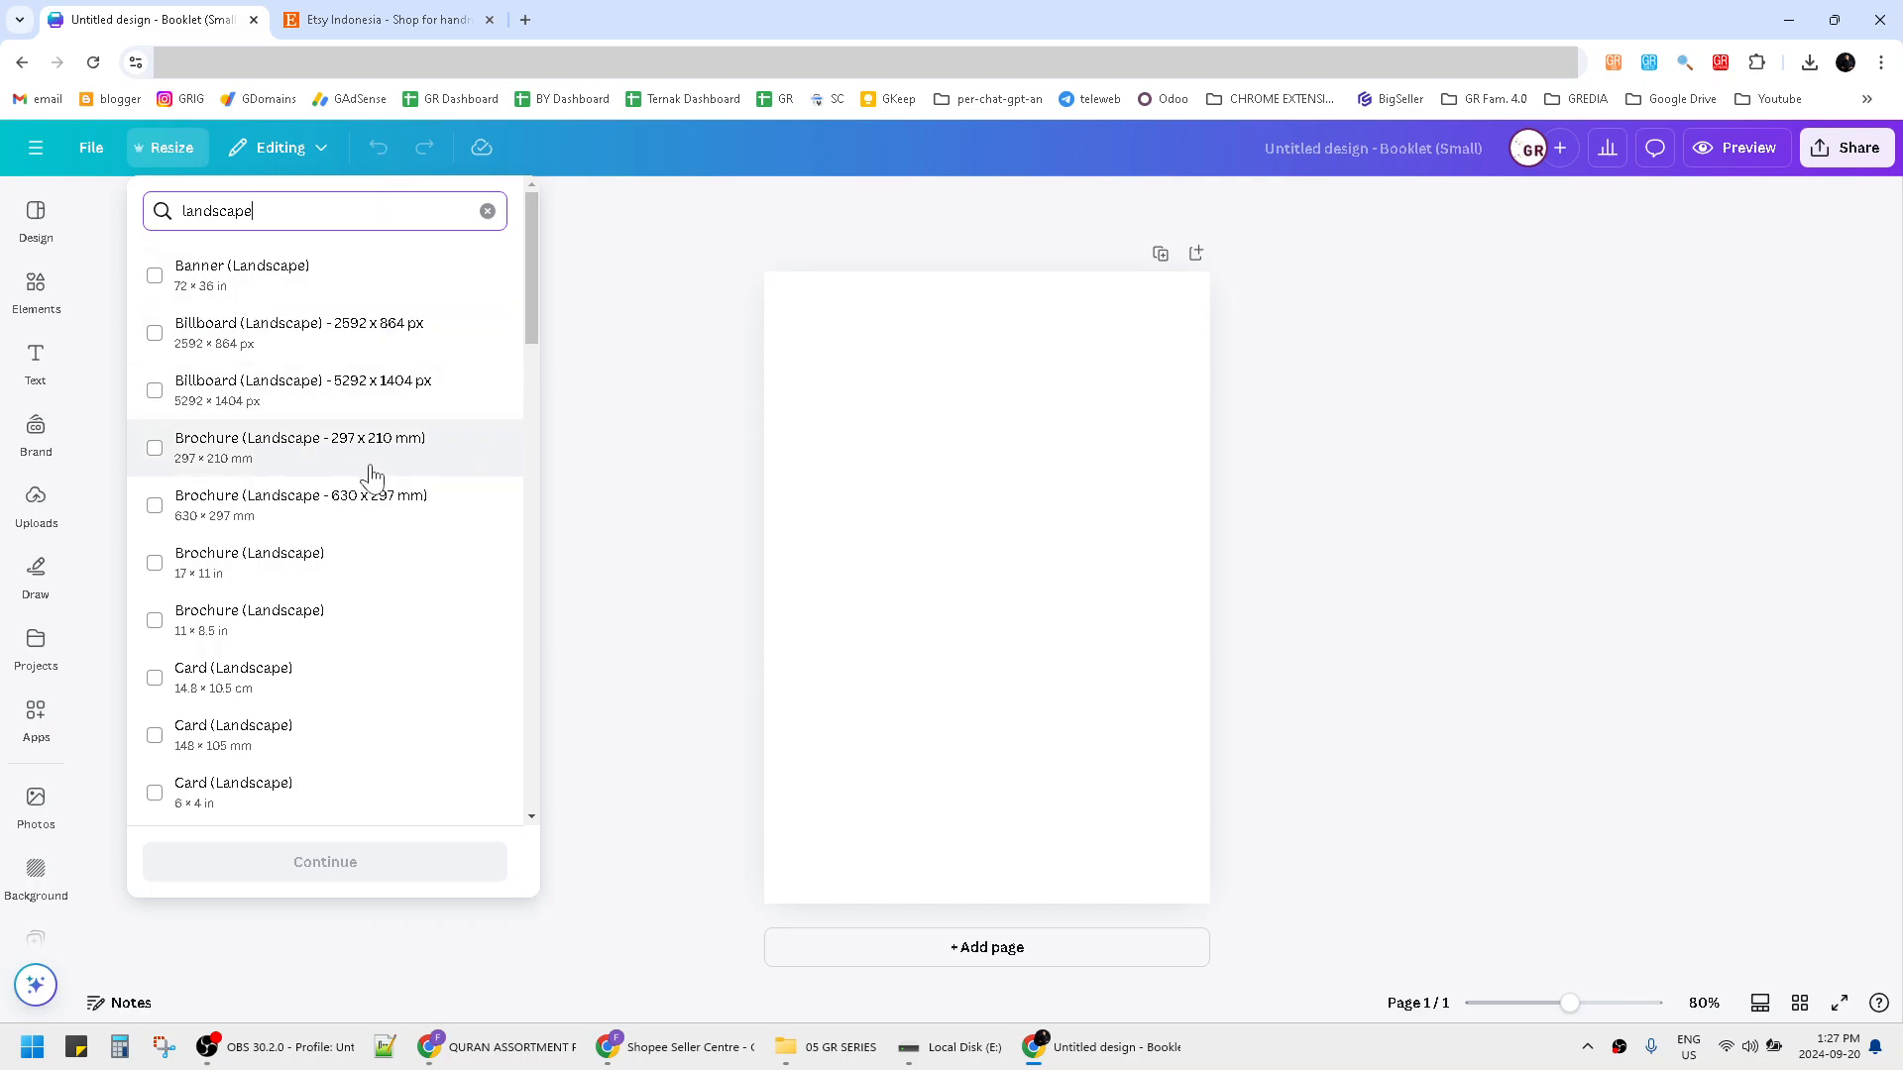
{"action": "scroll", "coordinate": [368, 570], "scroll_direction": "down", "scroll_amount": 3}
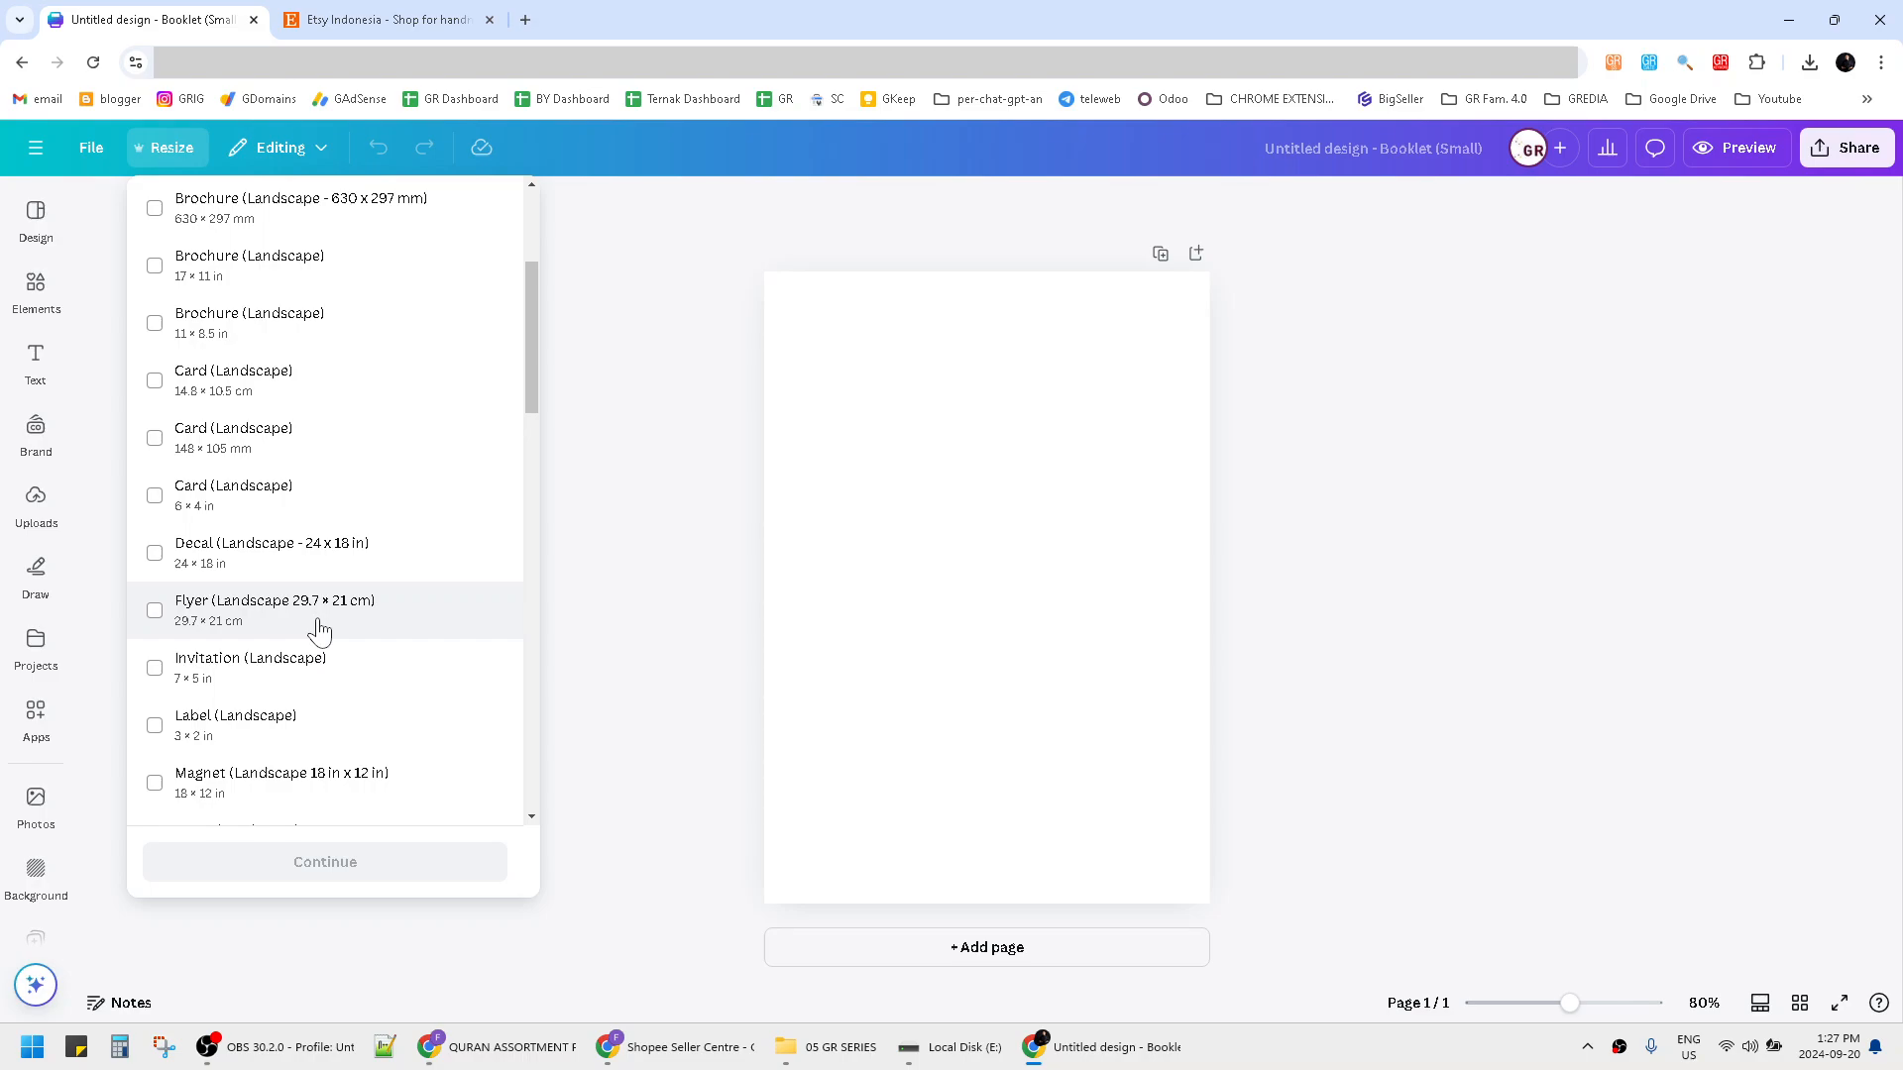
{"action": "left_click", "coordinate": [318, 629]}
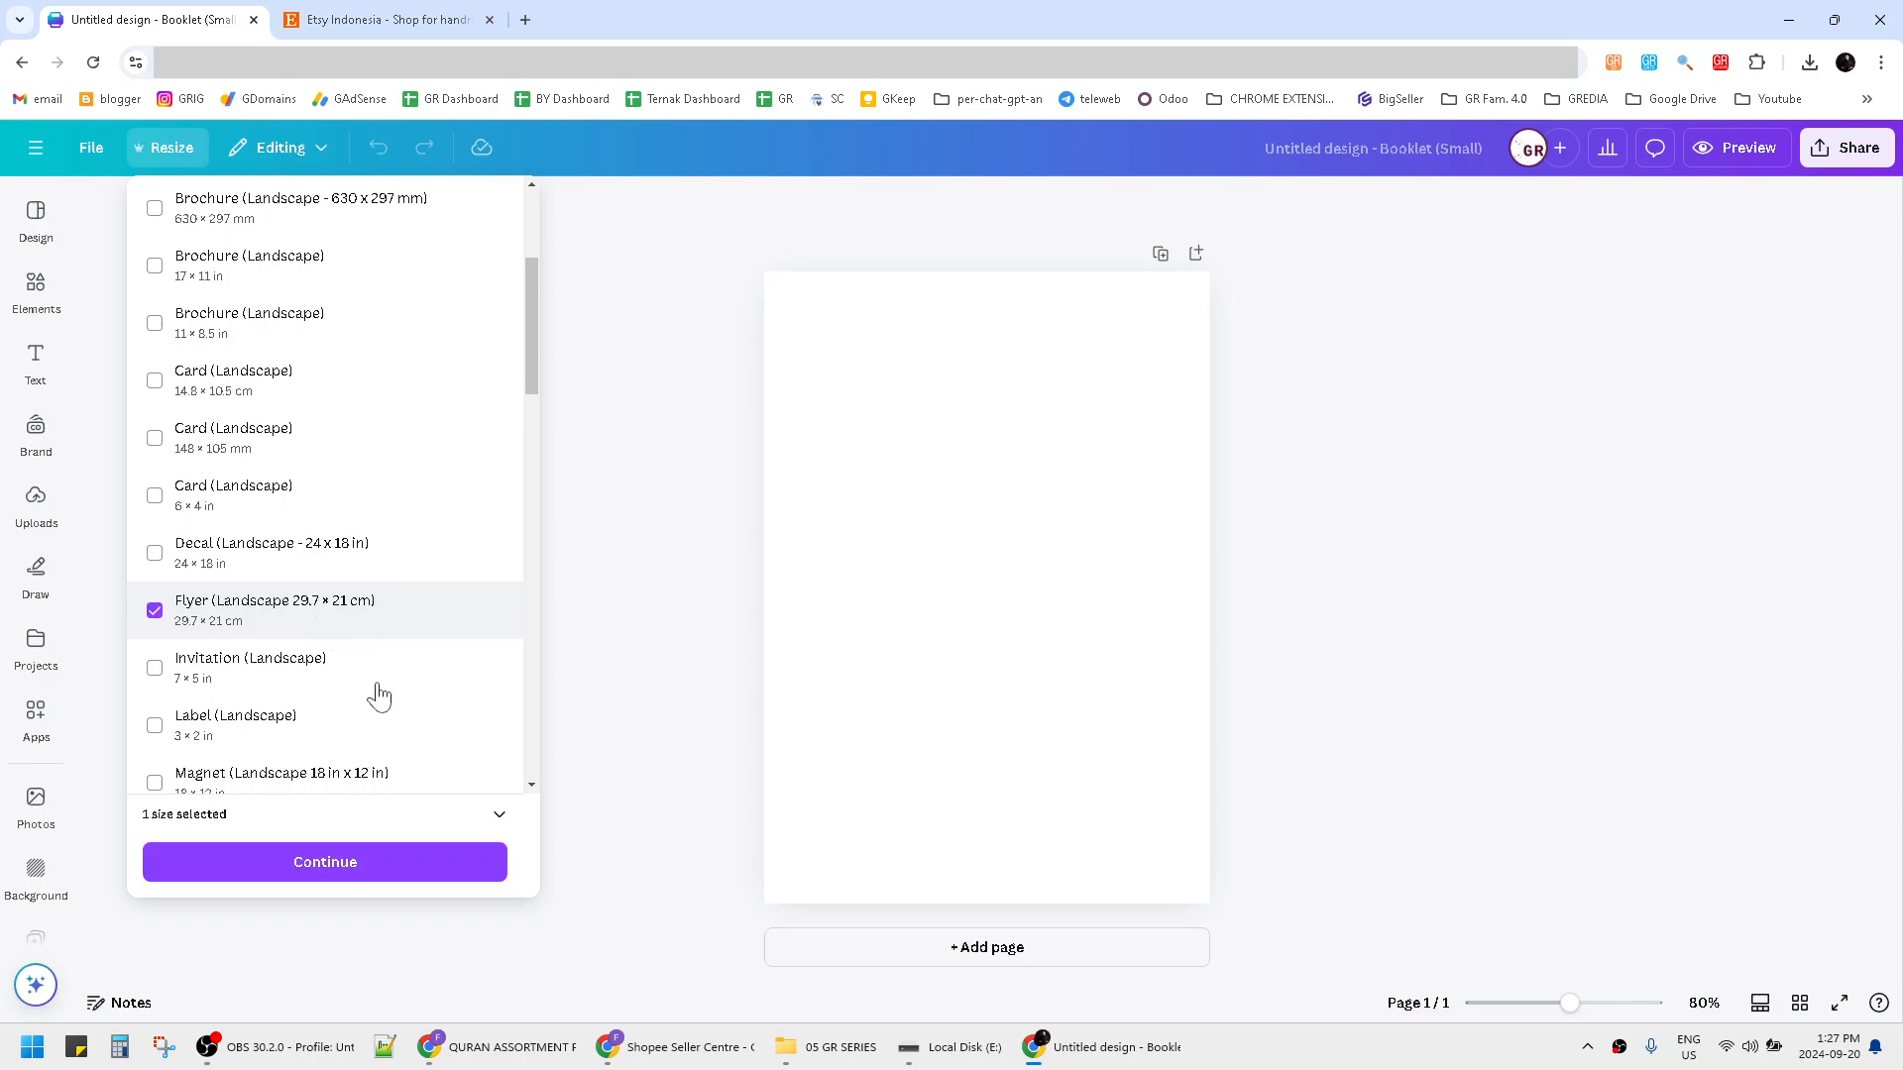
{"action": "left_click", "coordinate": [381, 876]}
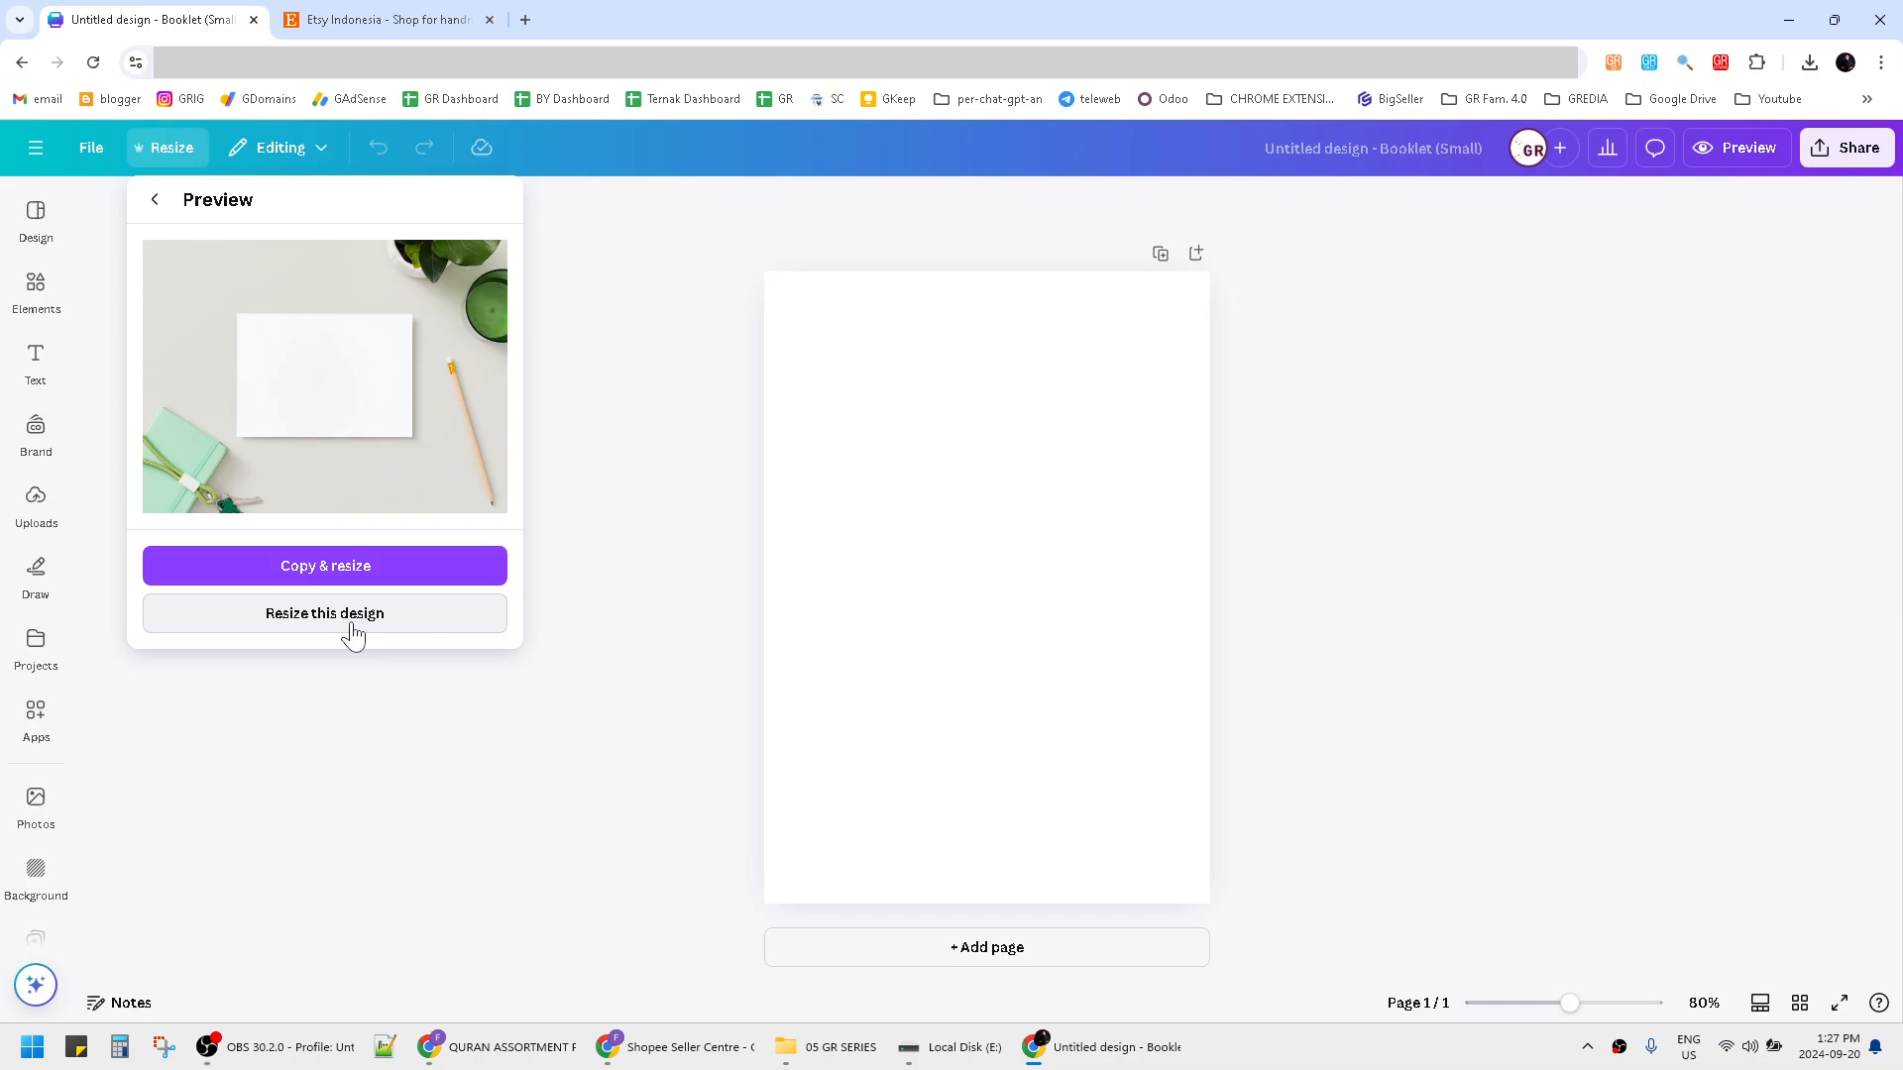
{"action": "left_click", "coordinate": [353, 625]}
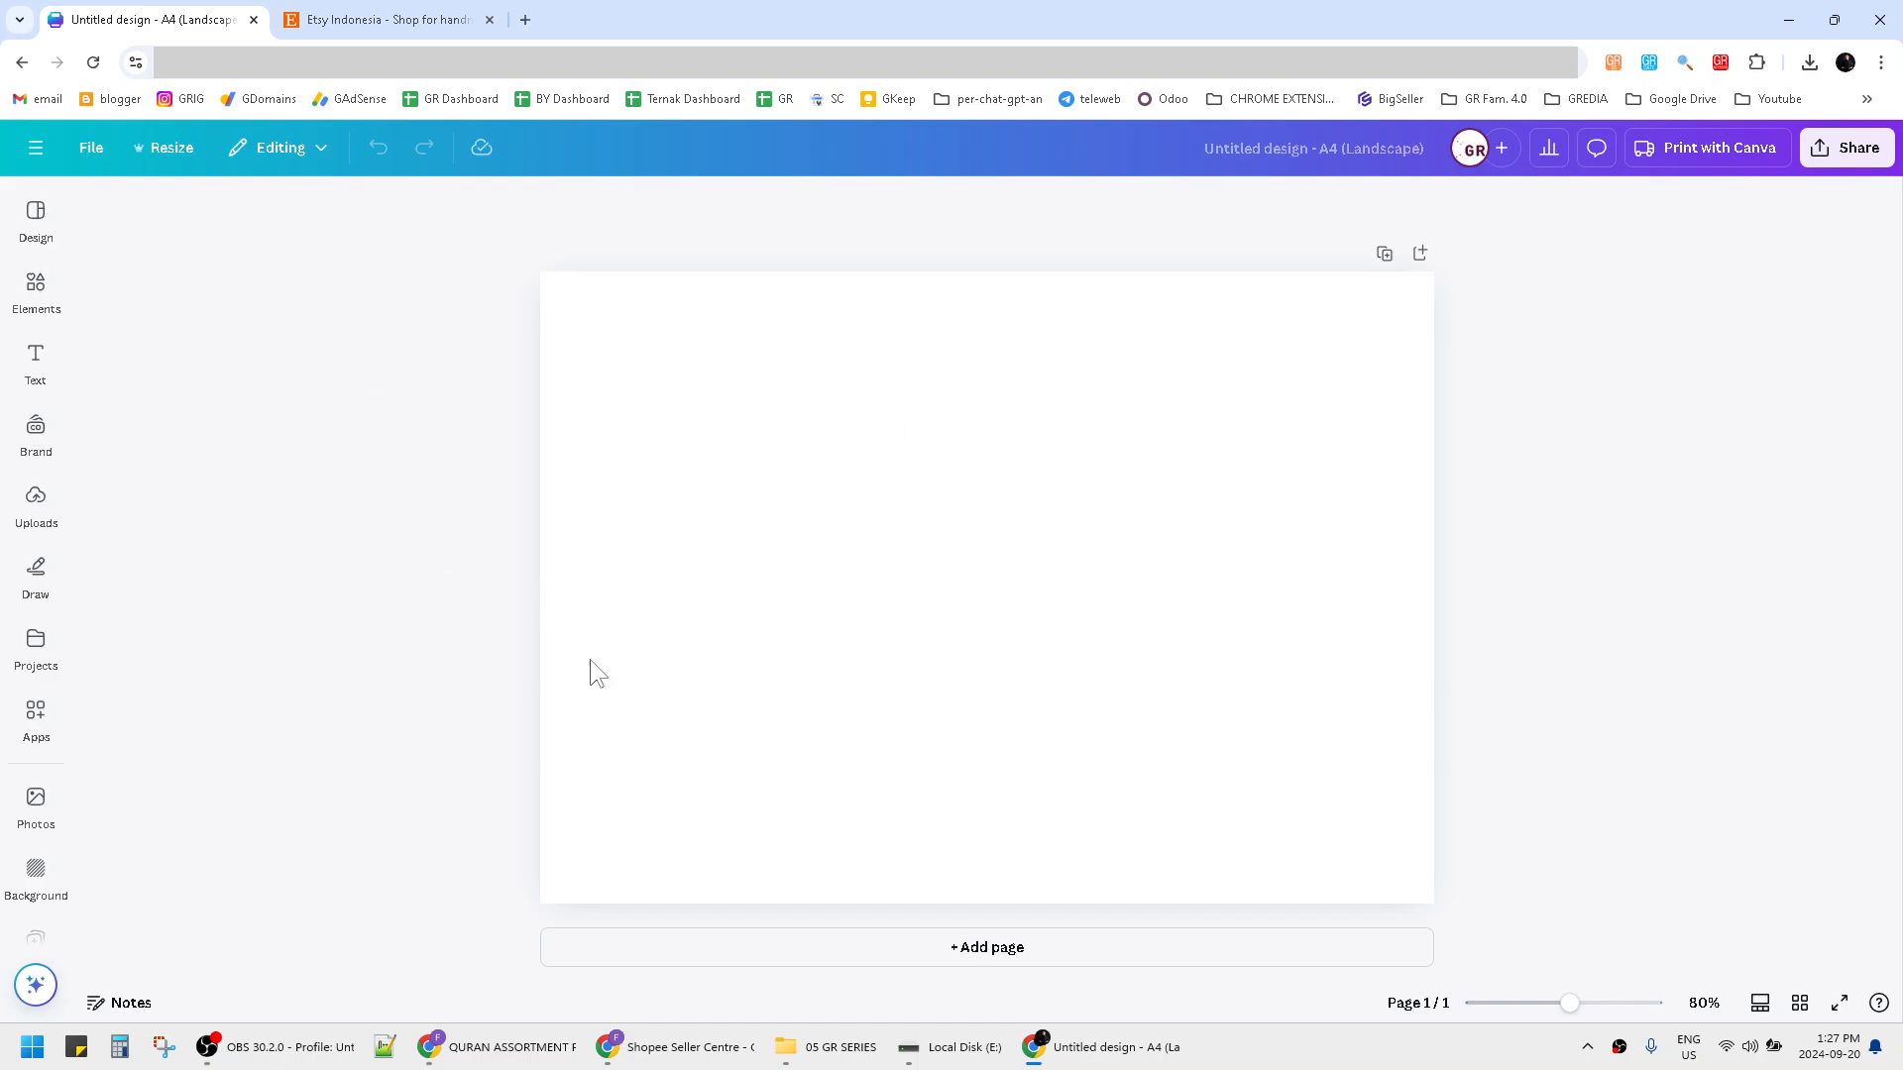
Search the elements for "dinosaur" and limit the results to graphics.
{"action": "left_click", "coordinate": [35, 287]}
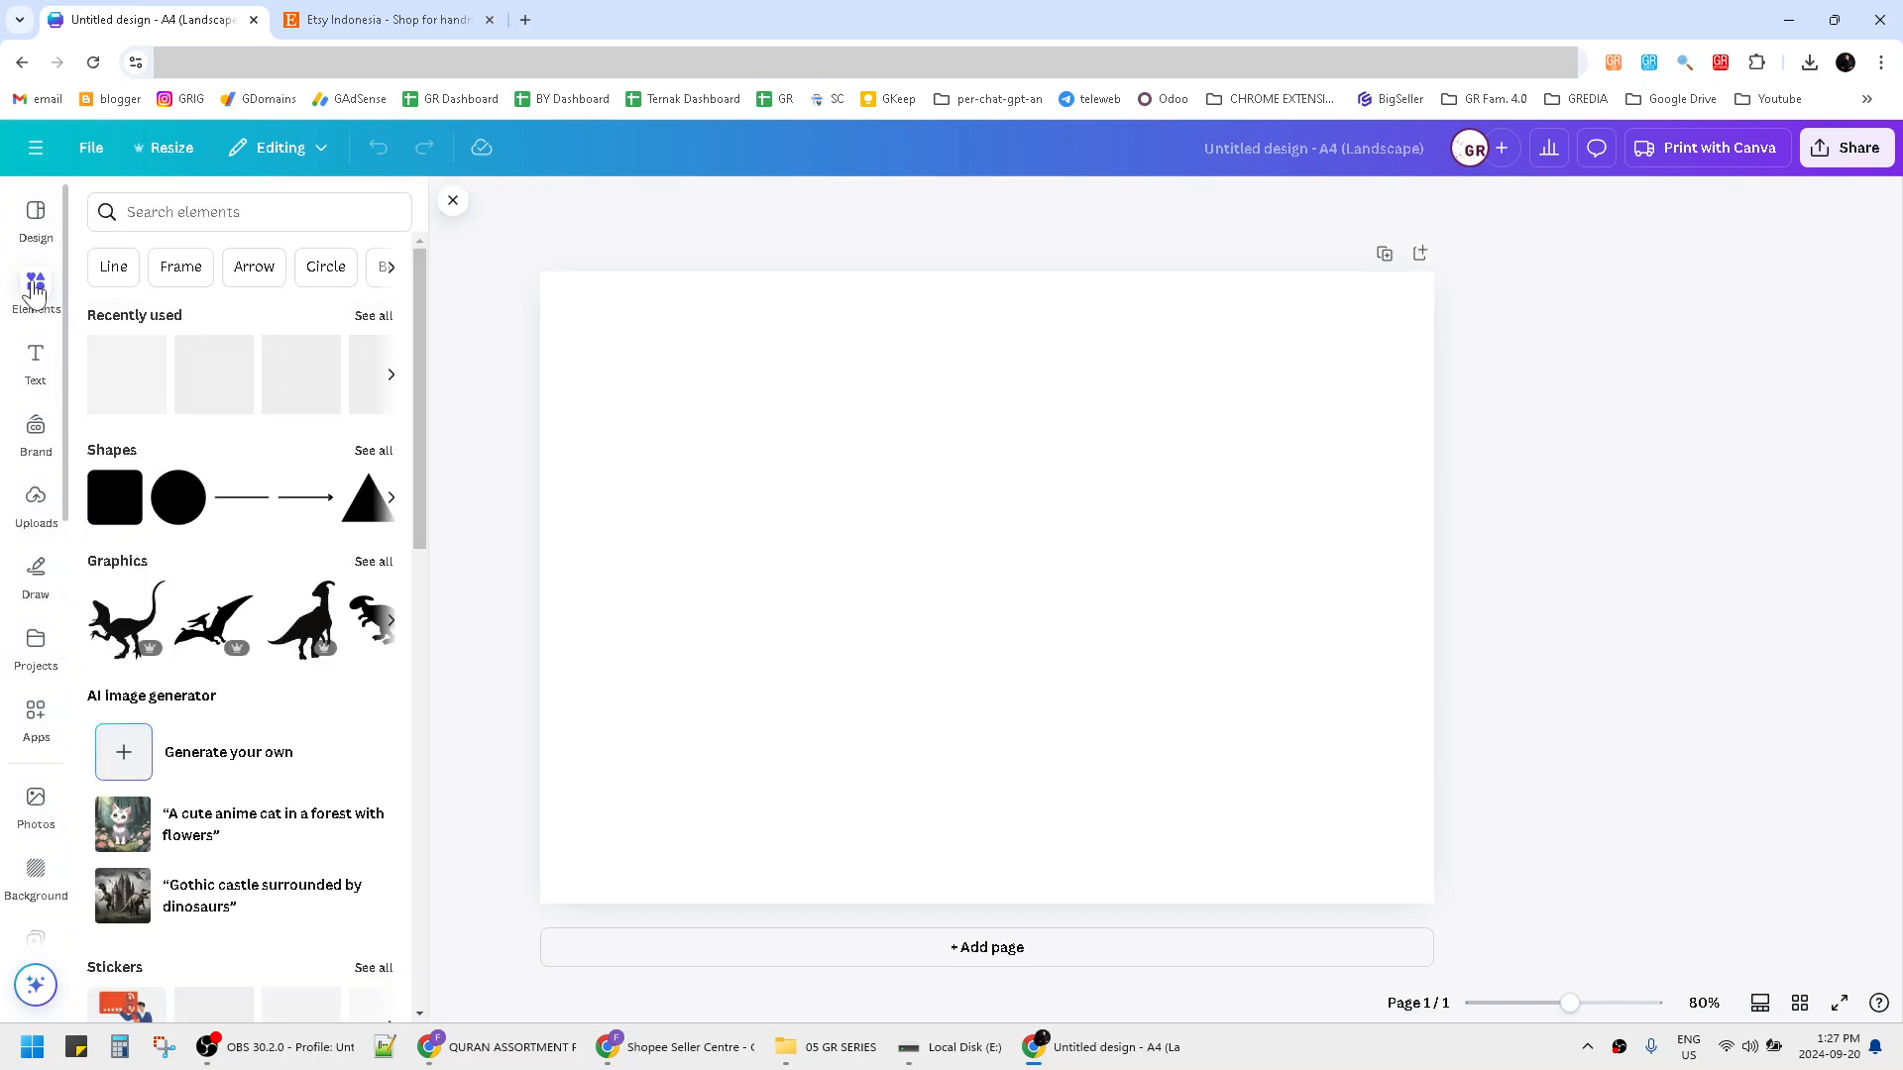
{"action": "left_click", "coordinate": [230, 209]}
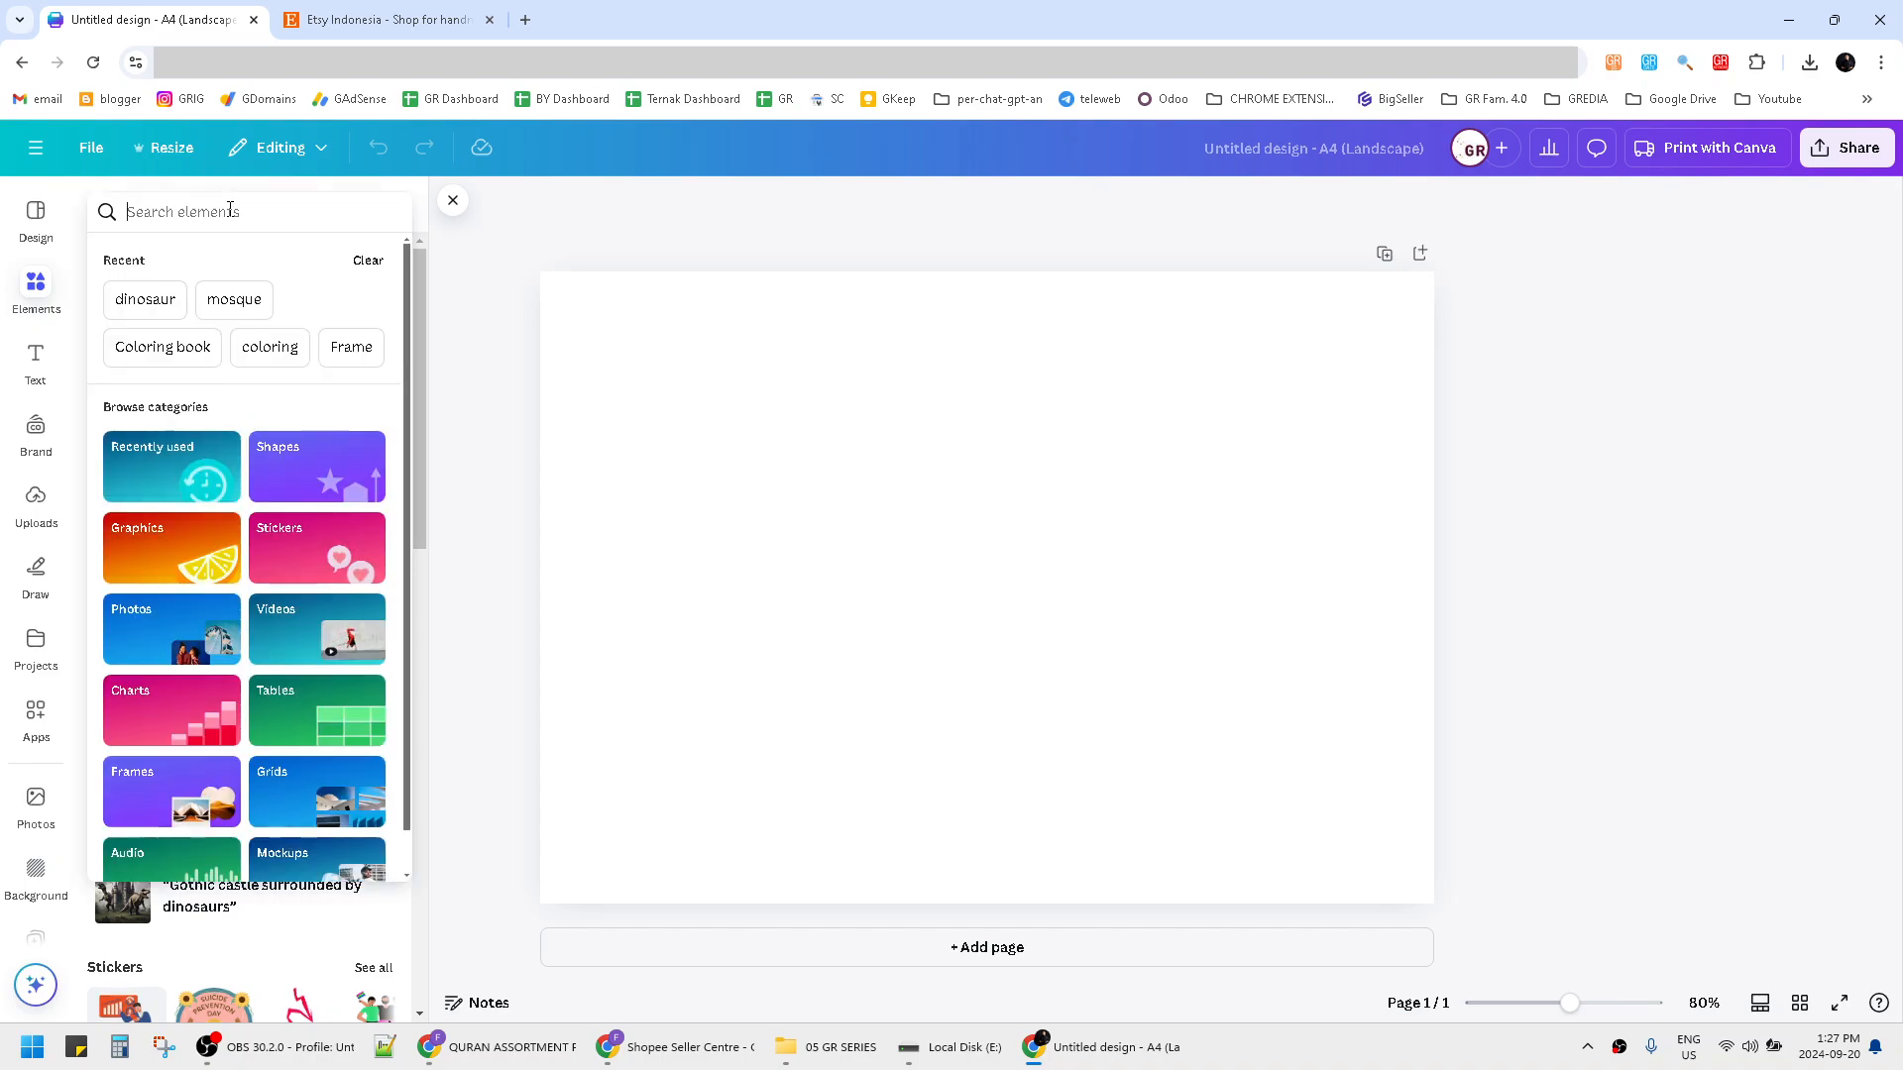
{"action": "type", "text": "din"}
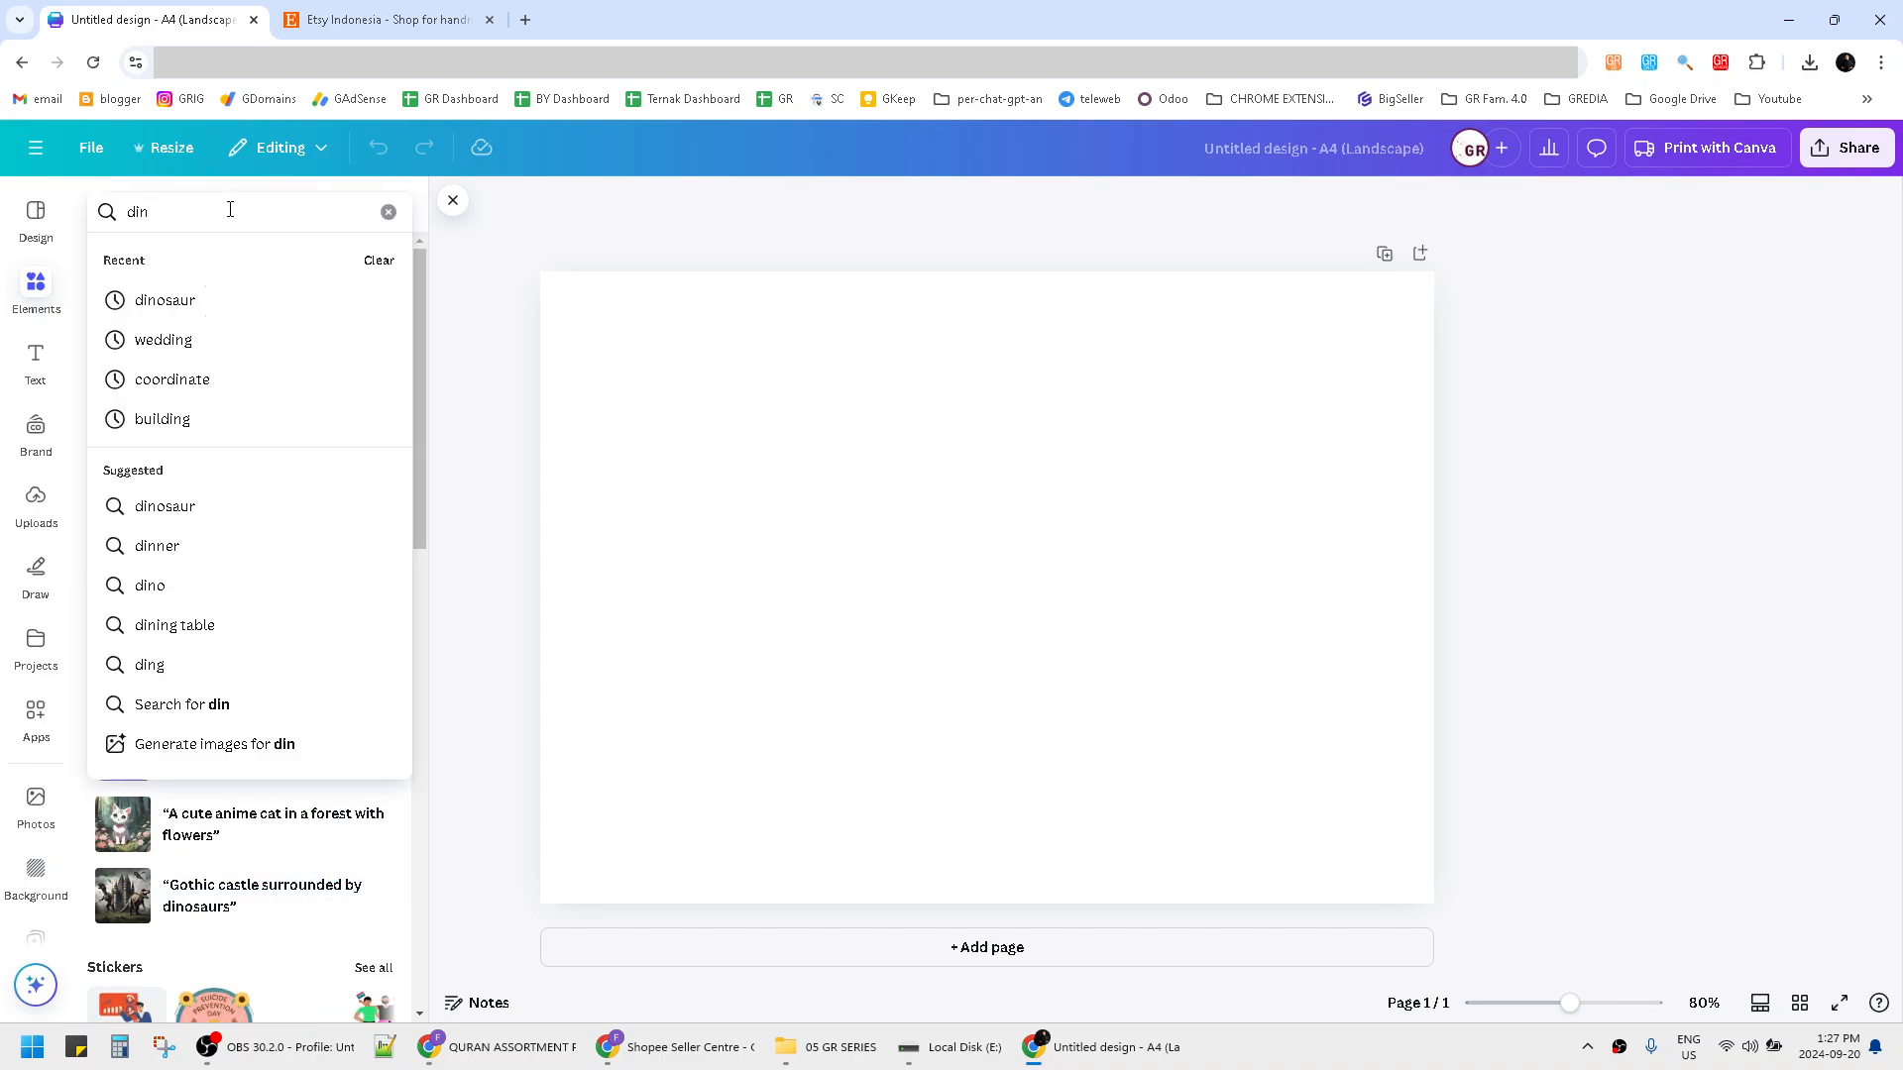
{"action": "left_click", "coordinate": [230, 303]}
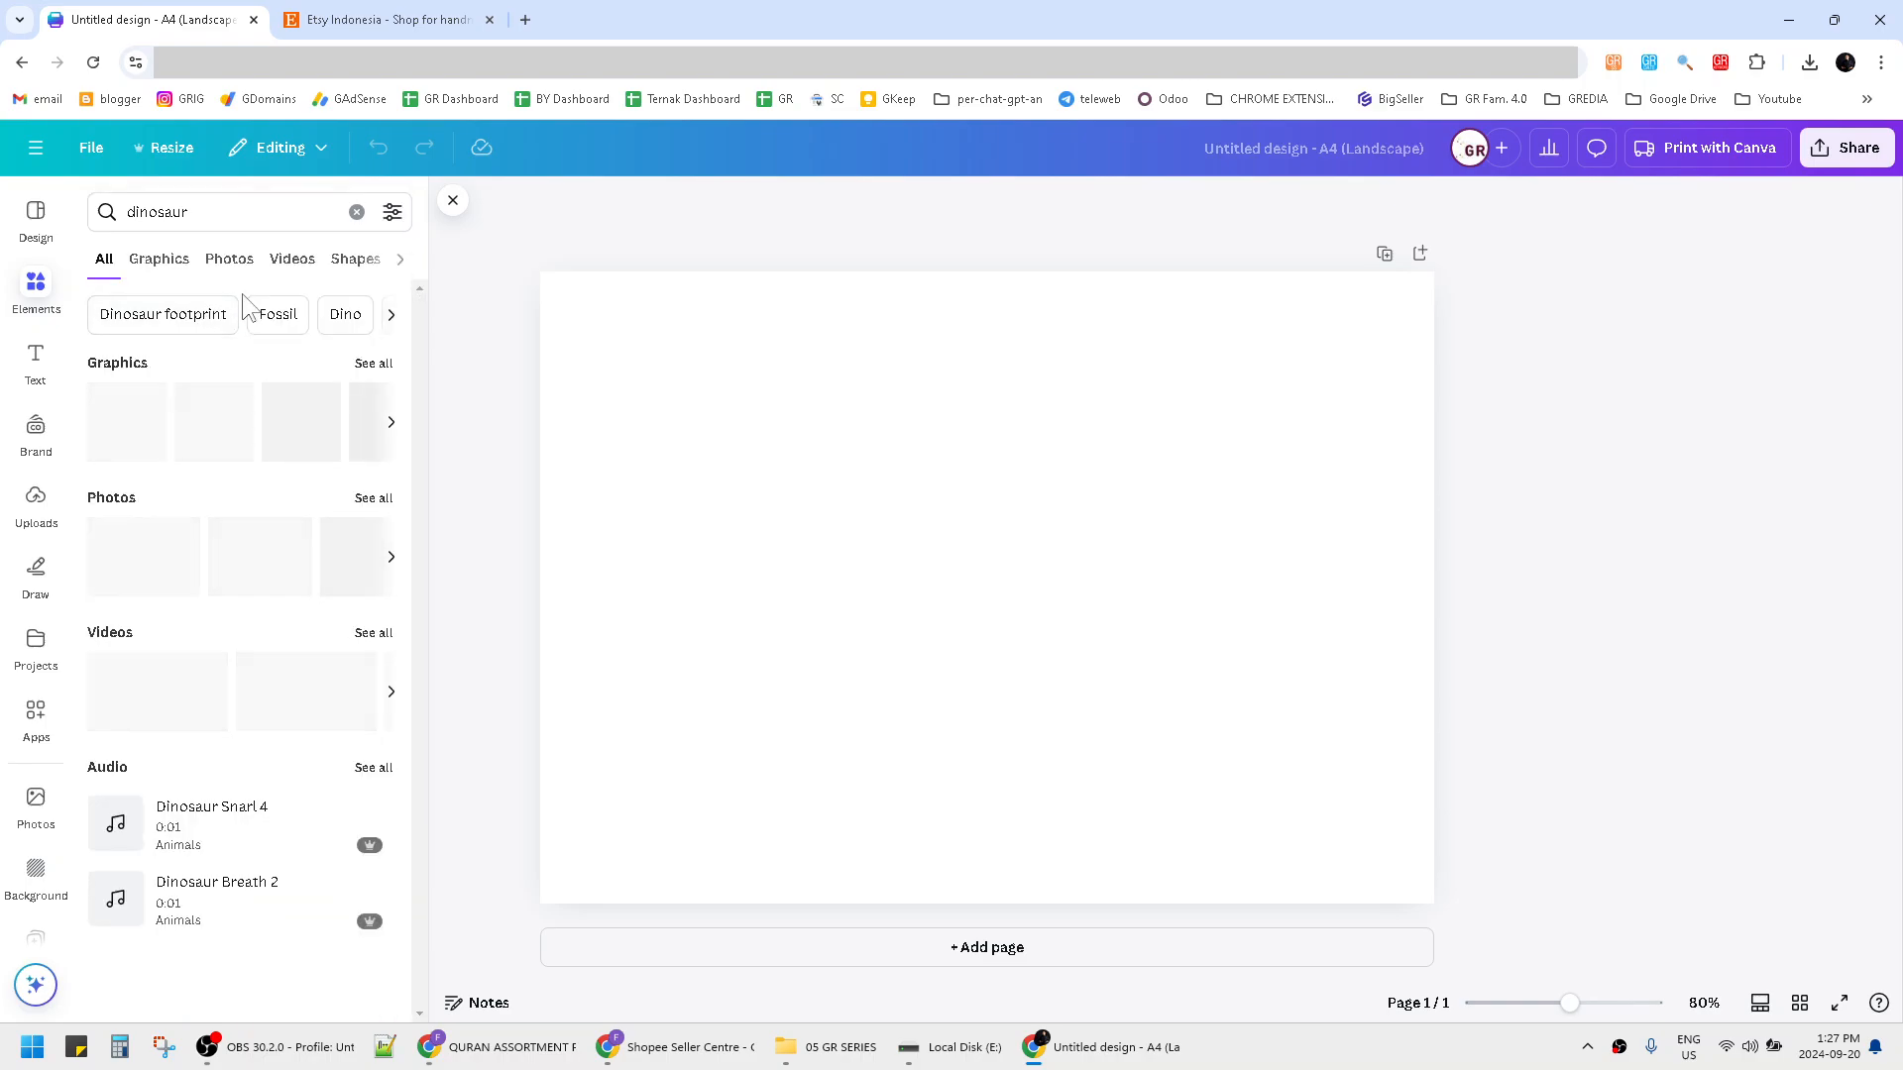
{"action": "left_click", "coordinate": [159, 266]}
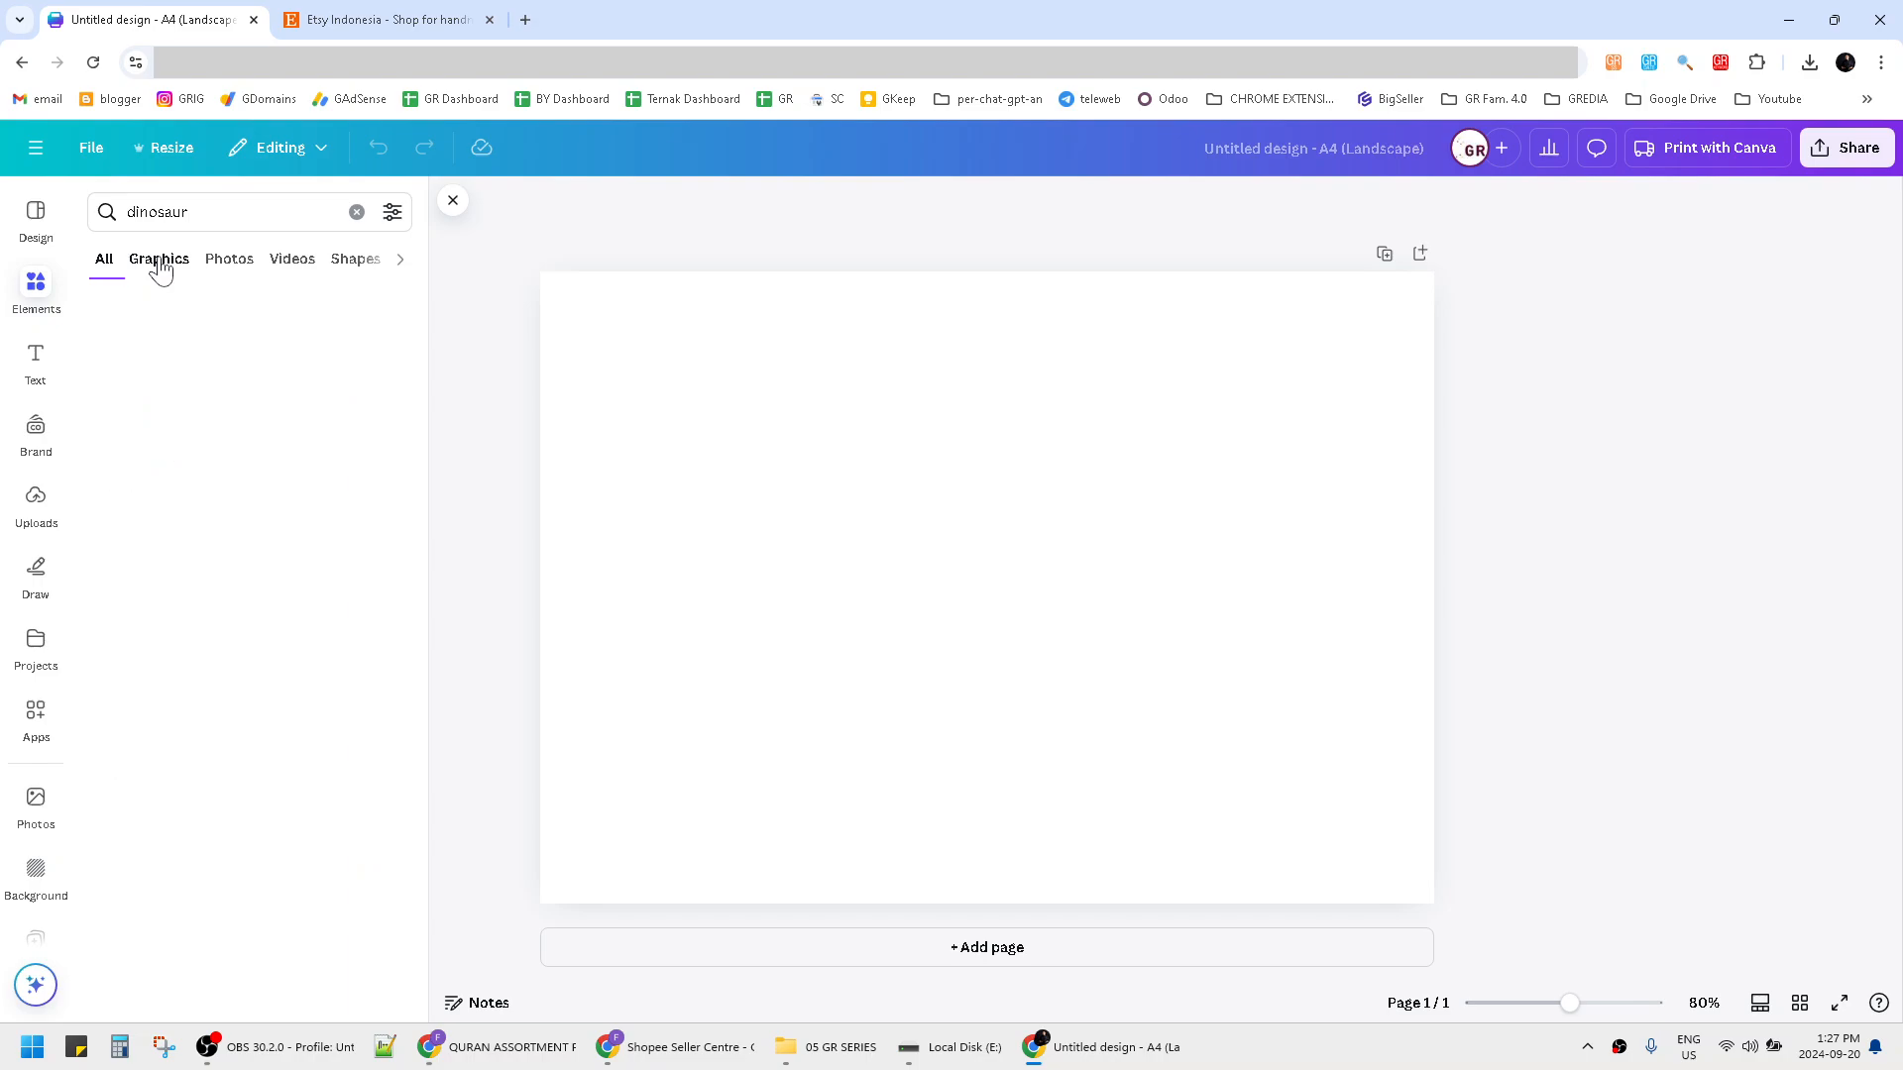
Filter the dinosaur graphics to static items in black (#000000).
{"action": "left_click", "coordinate": [395, 220]}
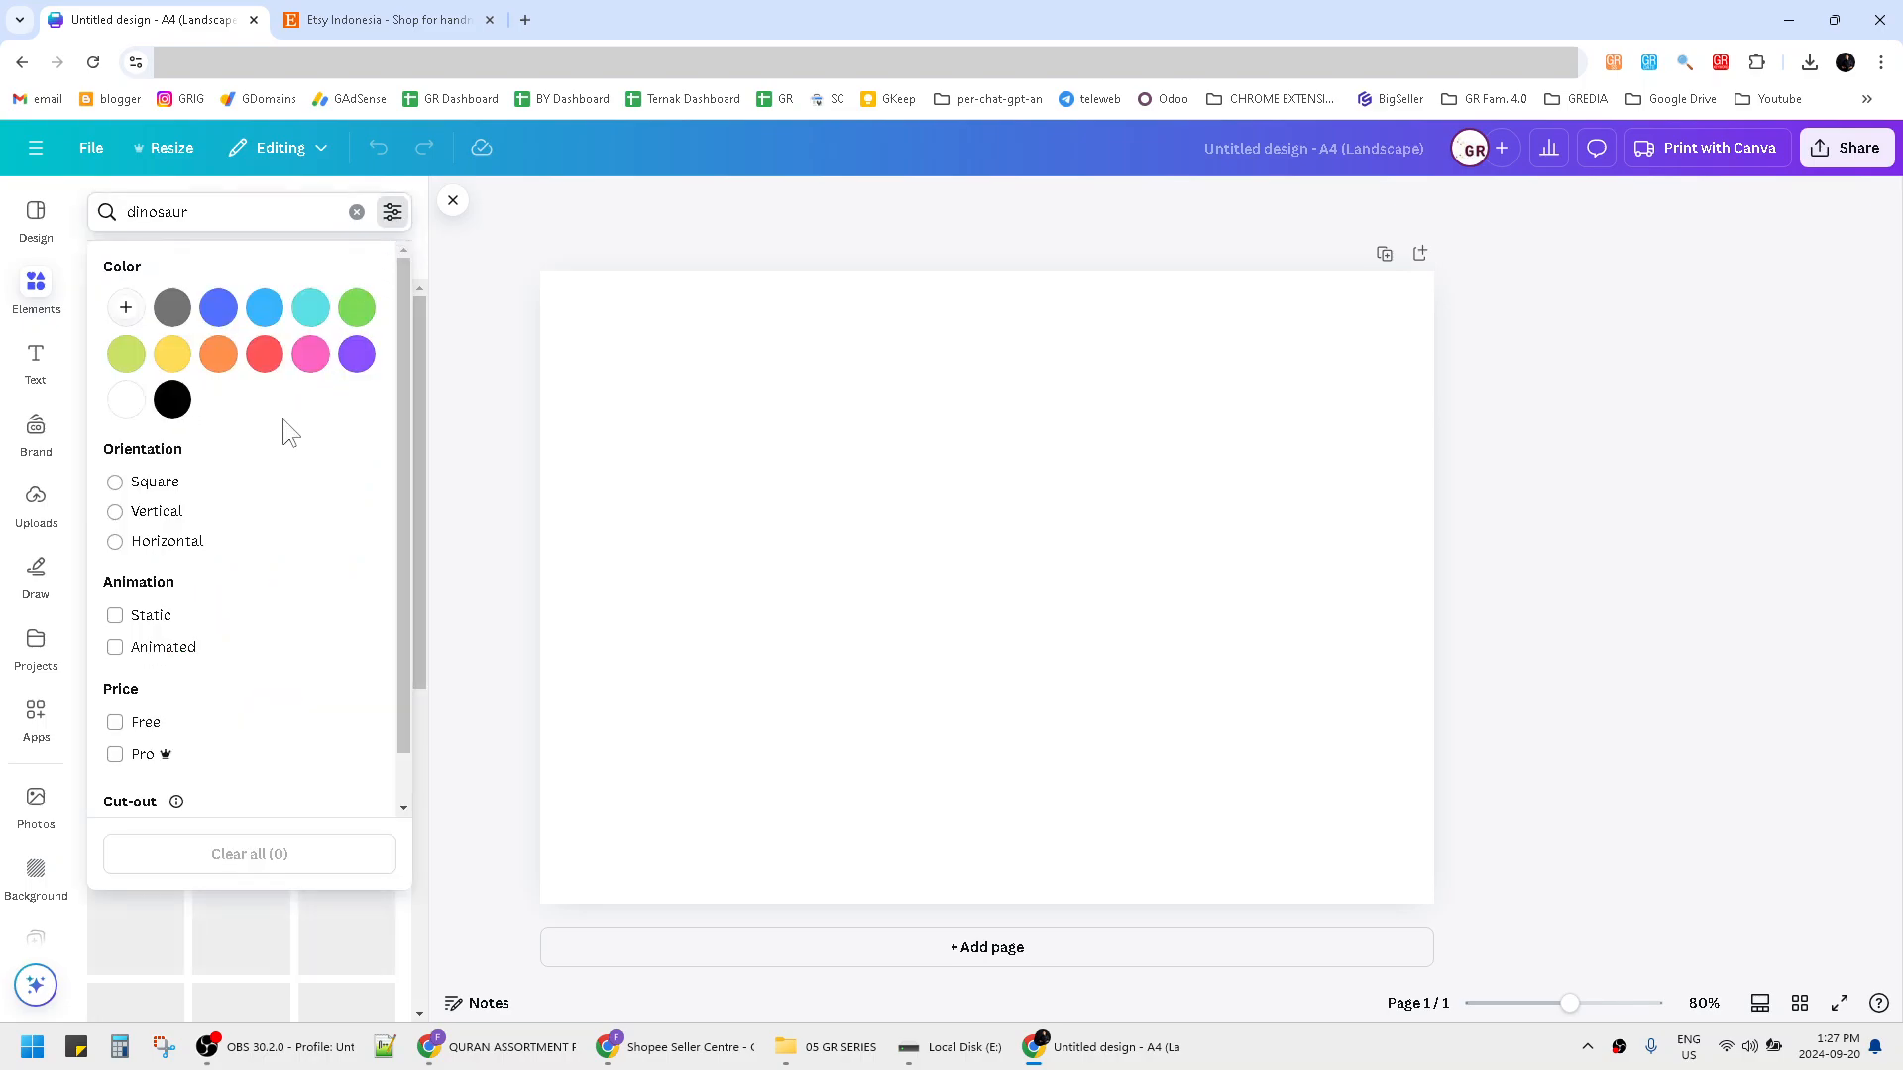
{"action": "left_click", "coordinate": [151, 624]}
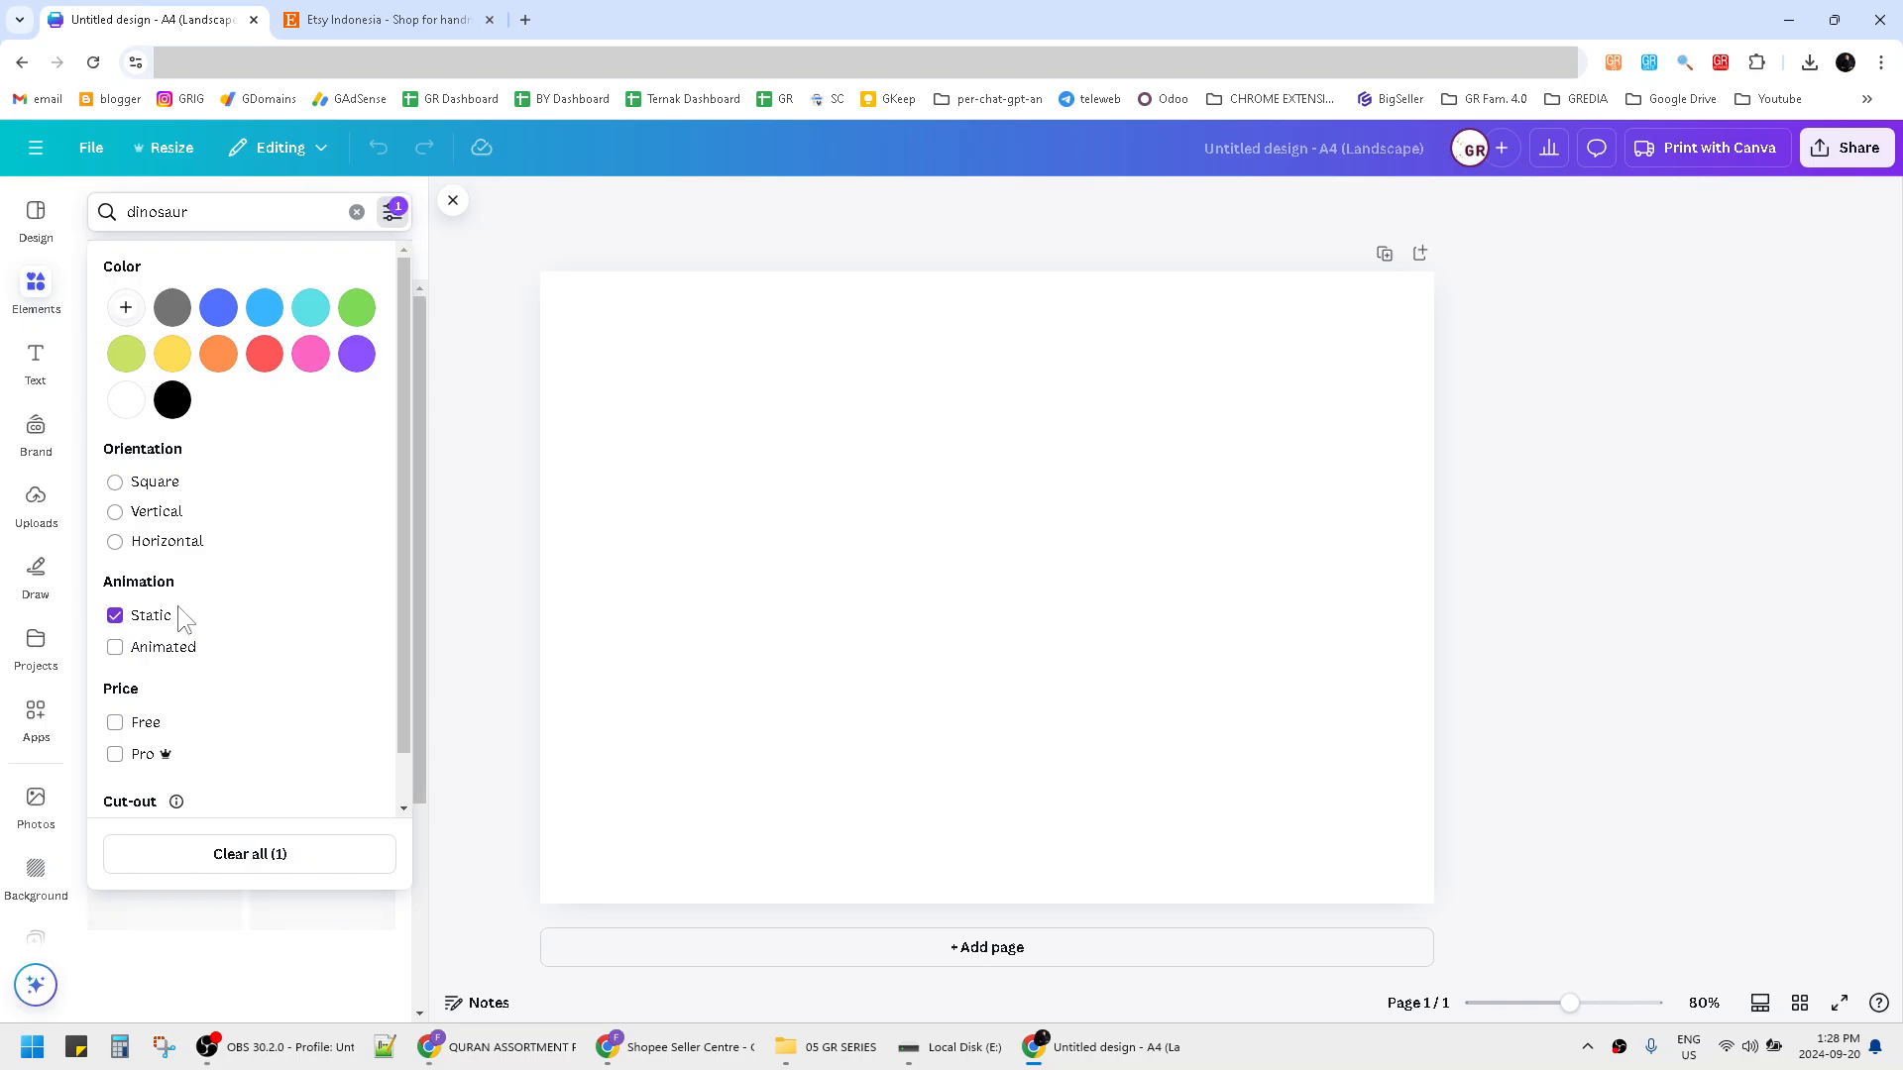
{"action": "scroll", "coordinate": [238, 595], "scroll_direction": "down", "scroll_amount": 1}
{"action": "scroll", "coordinate": [183, 466], "scroll_direction": "up", "scroll_amount": 1}
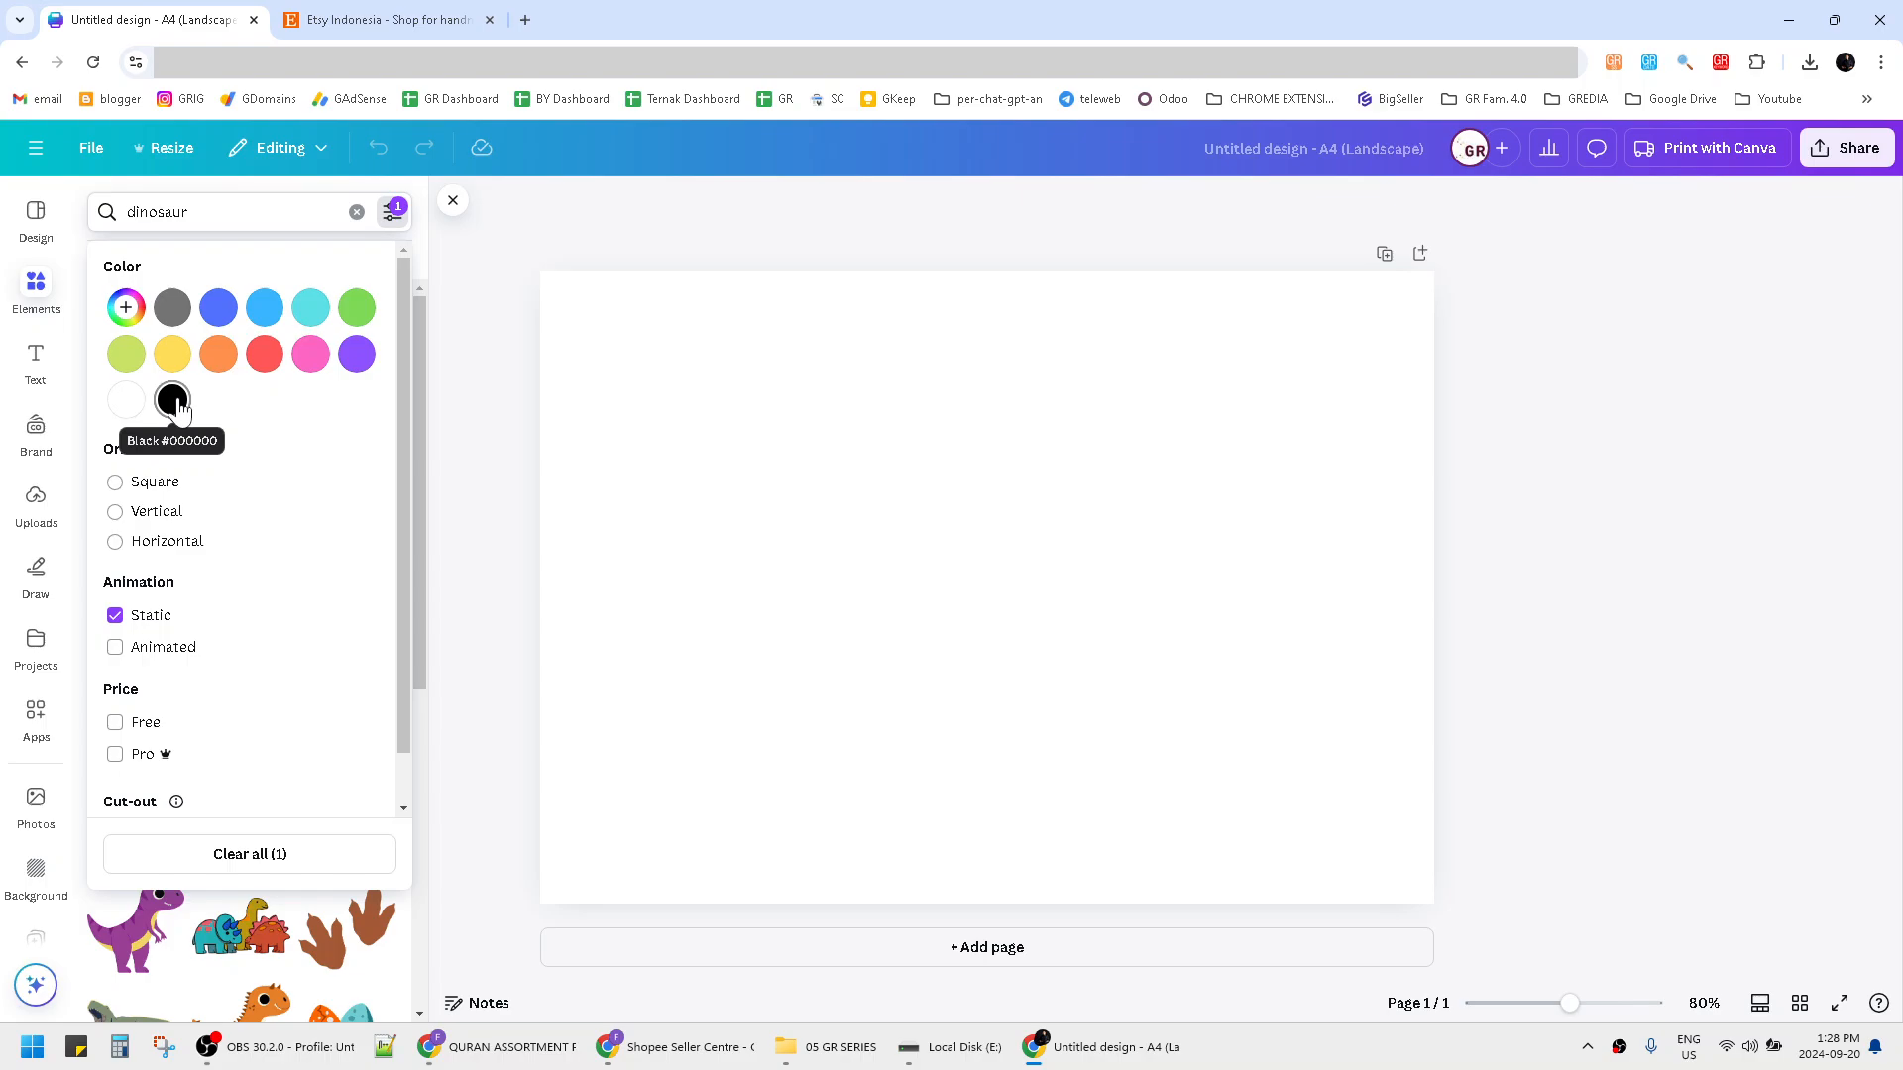
{"action": "scroll", "coordinate": [252, 577], "scroll_direction": "down", "scroll_amount": 2}
{"action": "scroll", "coordinate": [248, 577], "scroll_direction": "up", "scroll_amount": 2}
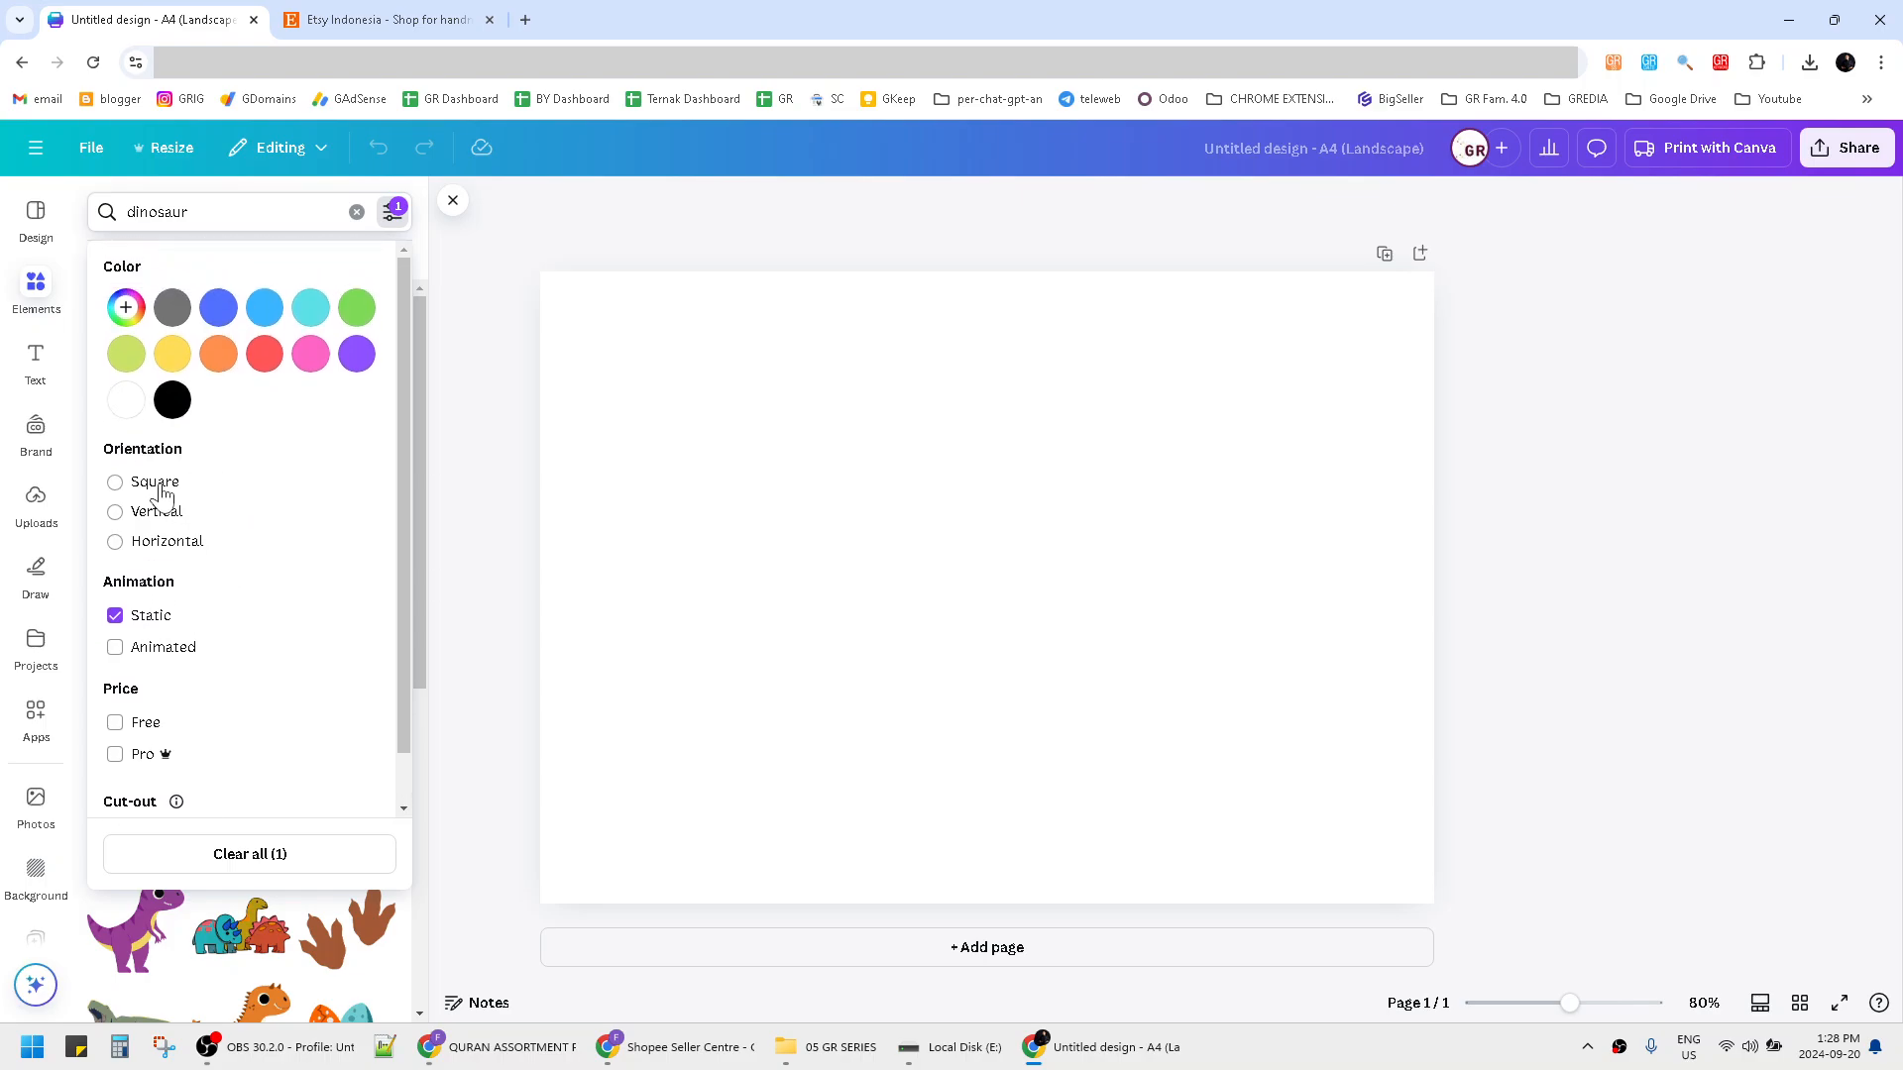
{"action": "left_click", "coordinate": [173, 401]}
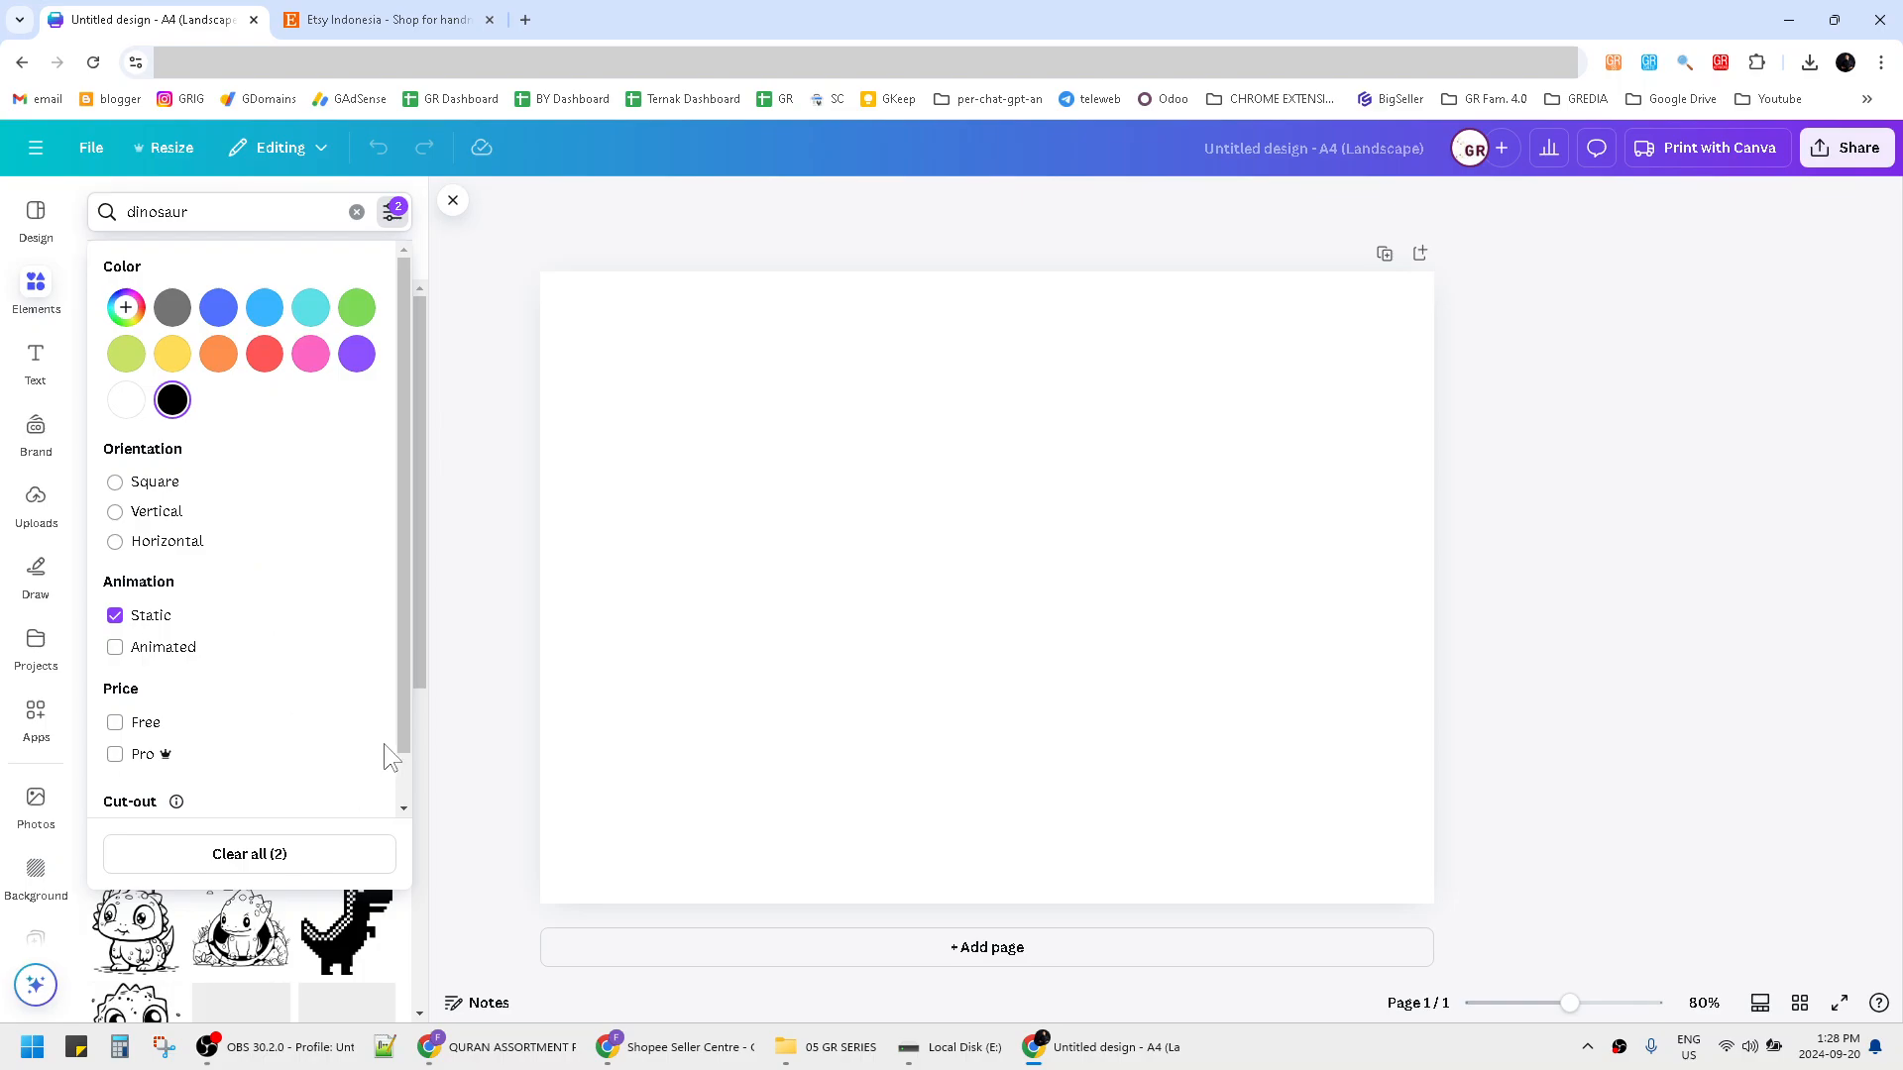
{"action": "left_click", "coordinate": [468, 544]}
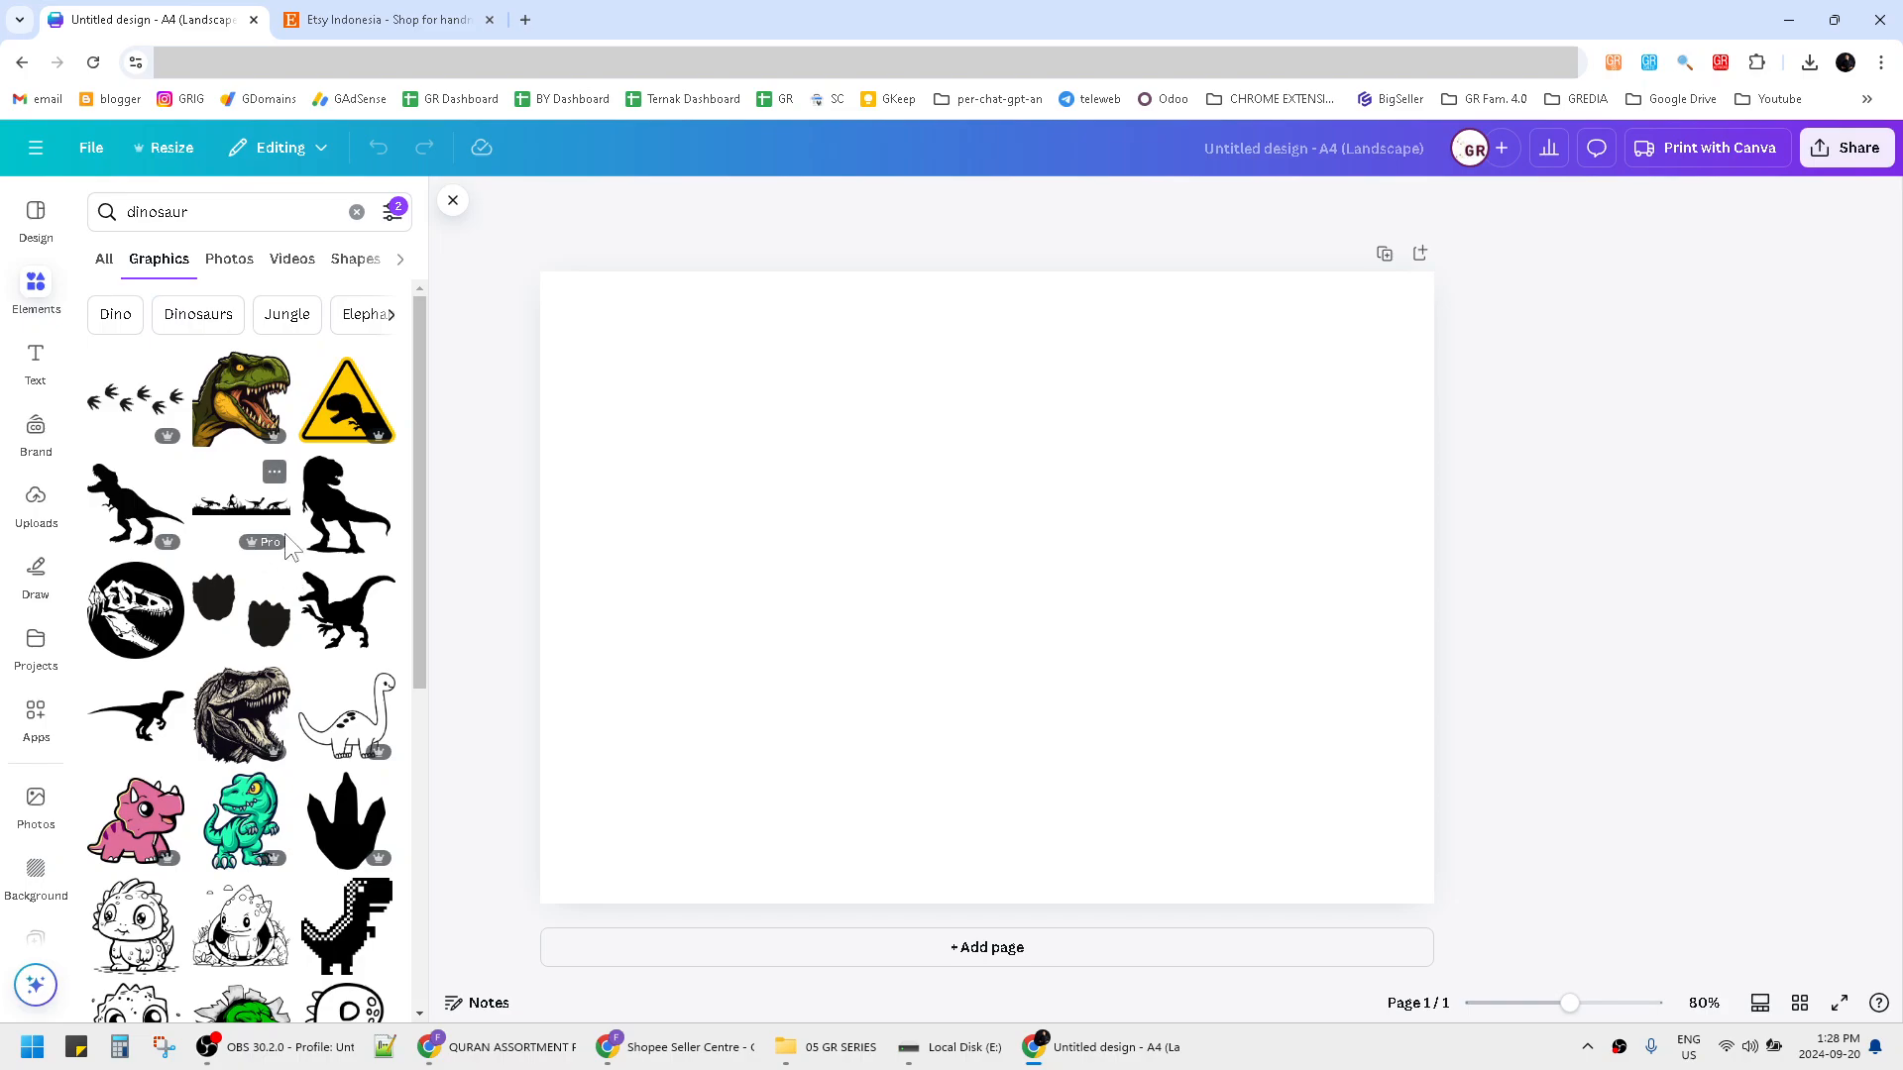
Place the spiked dinosaur-style letter D outline graphic in the upper-left area of the page.
{"action": "scroll", "coordinate": [302, 555], "scroll_direction": "down", "scroll_amount": 2}
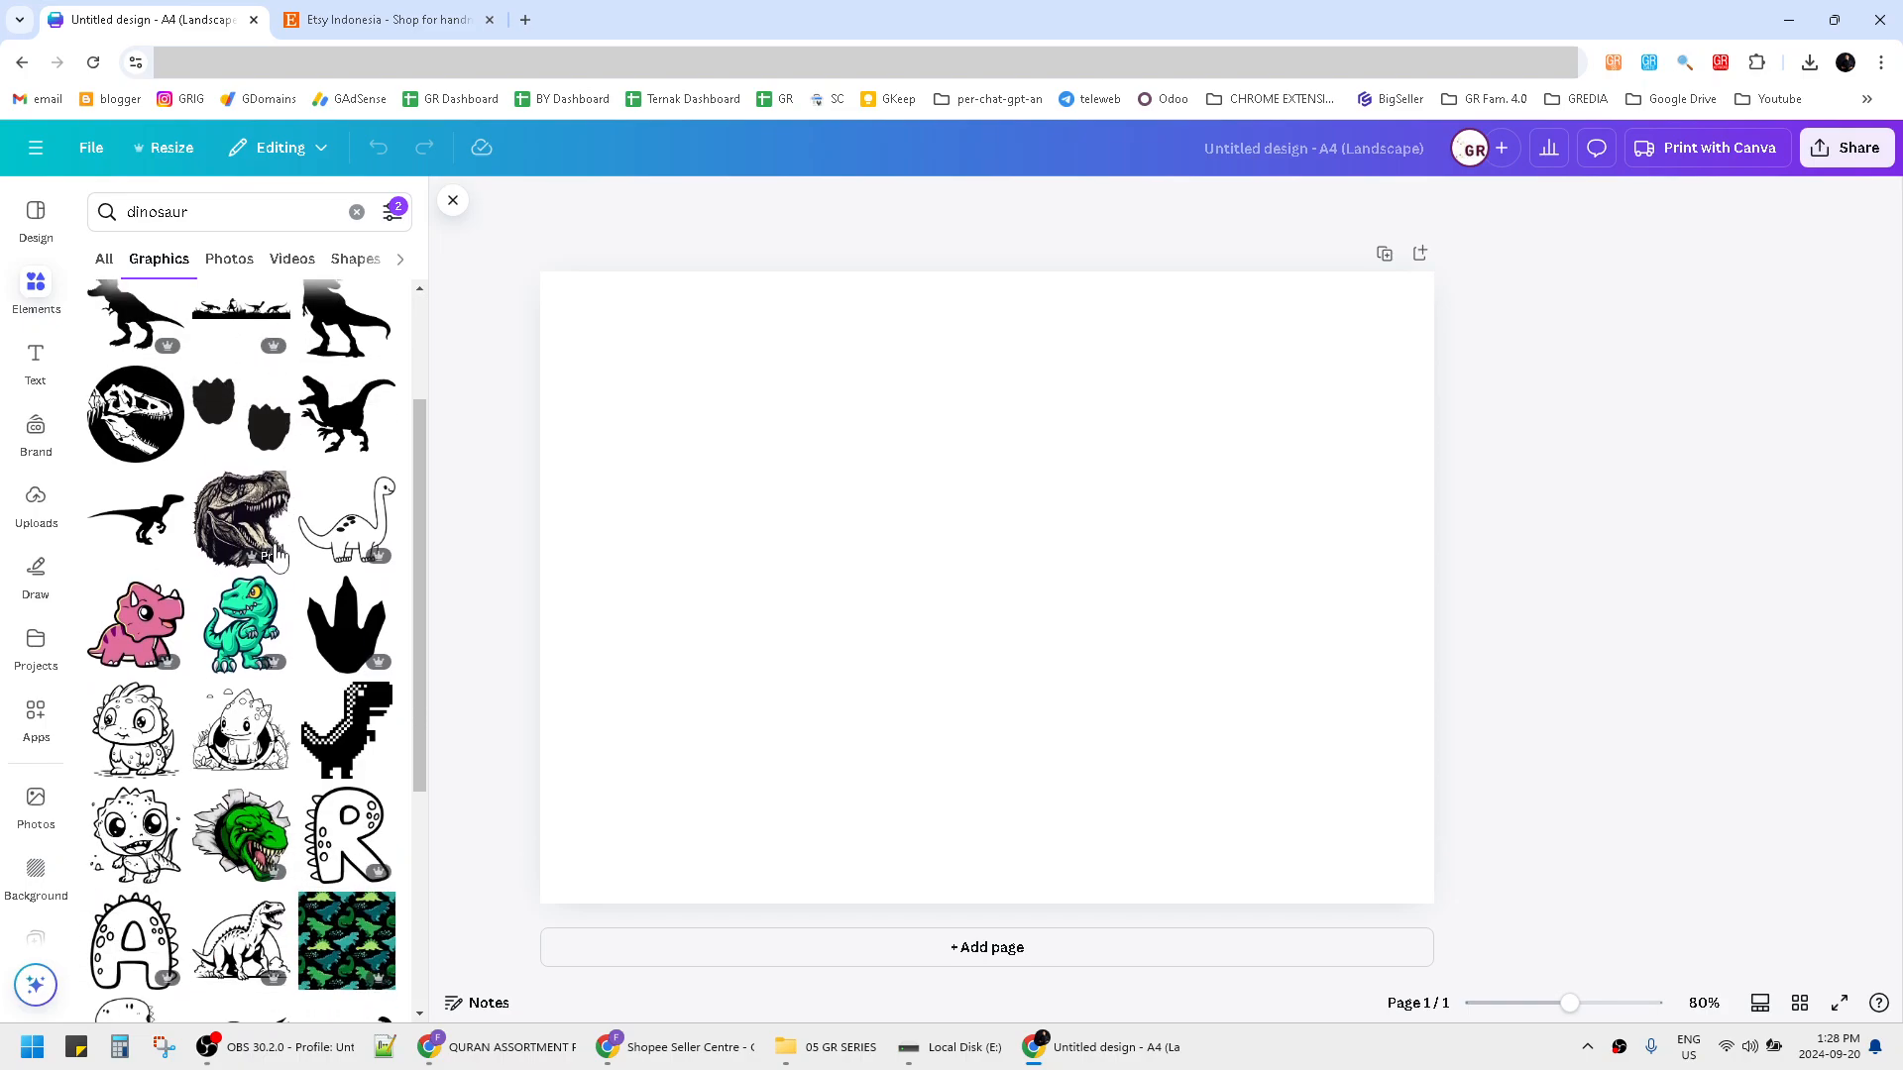
{"action": "scroll", "coordinate": [297, 560], "scroll_direction": "up", "scroll_amount": 2}
{"action": "scroll", "coordinate": [290, 574], "scroll_direction": "down", "scroll_amount": 6}
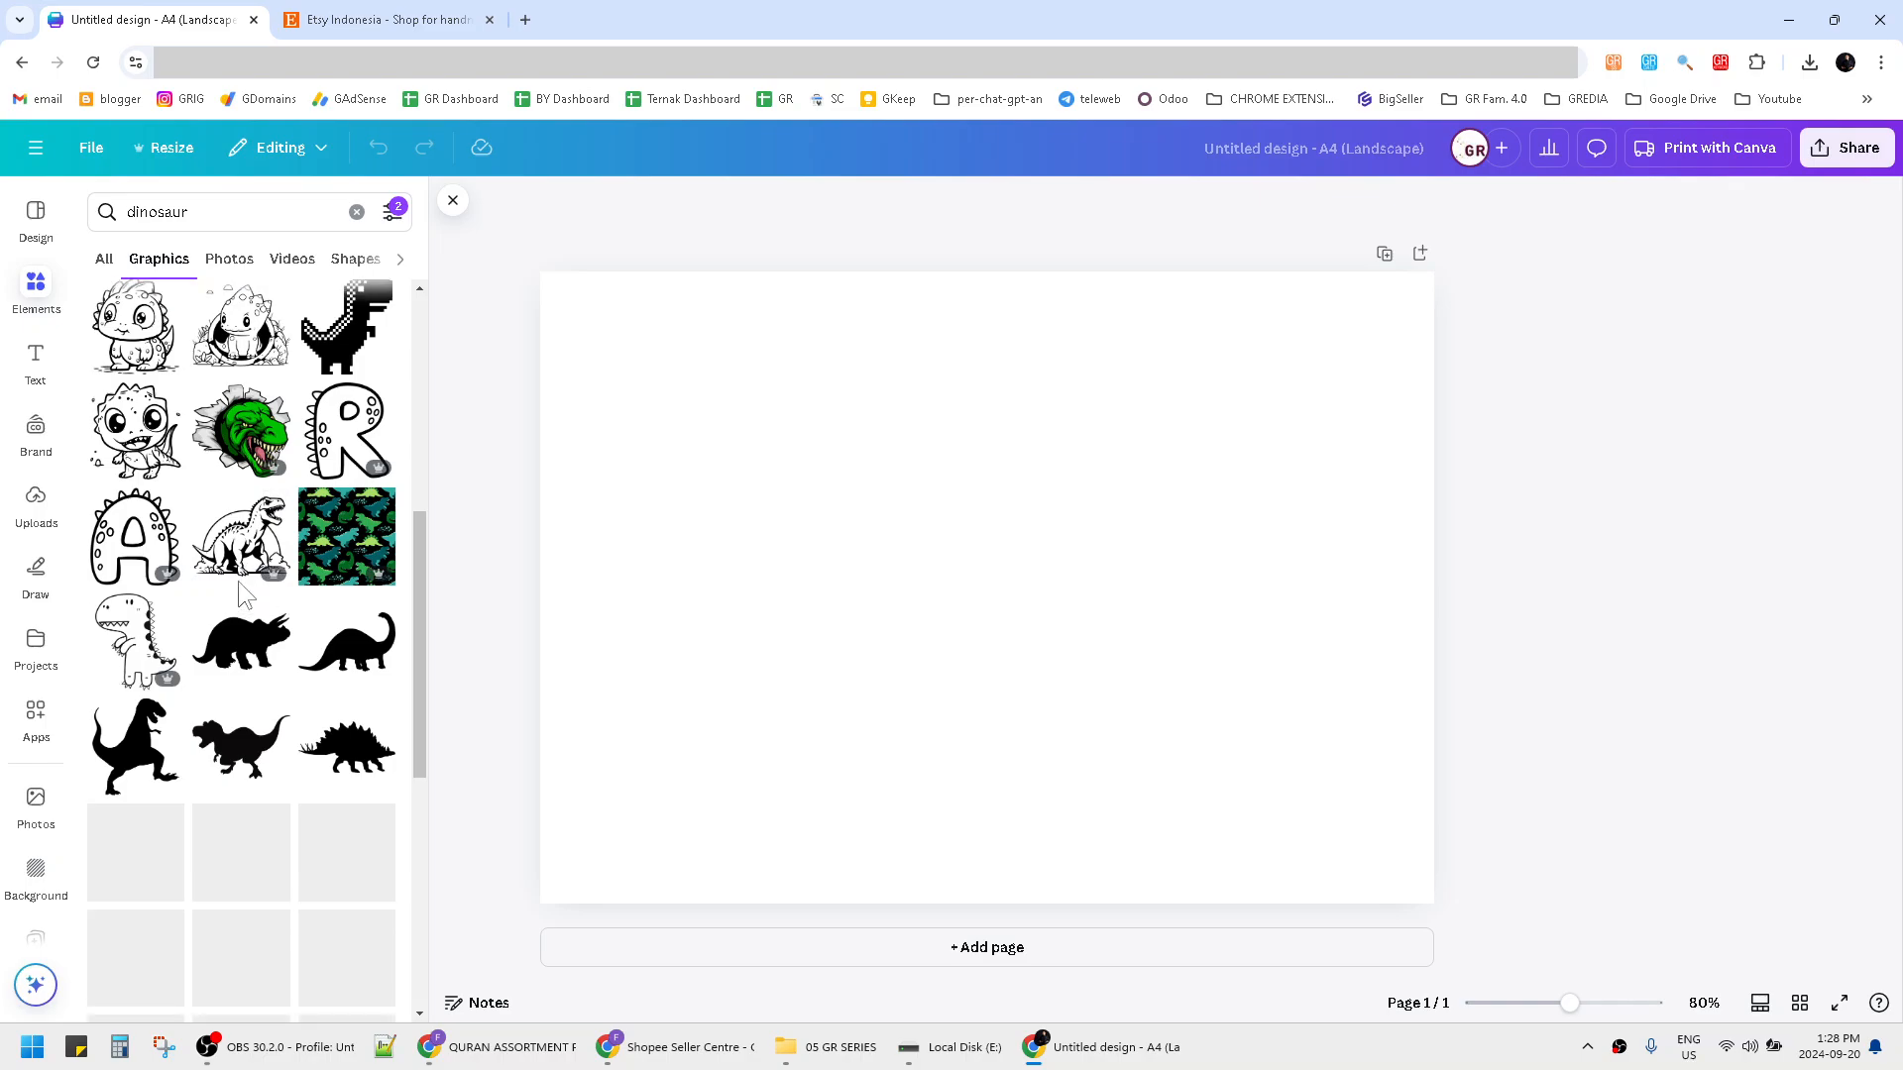
{"action": "scroll", "coordinate": [267, 635], "scroll_direction": "down", "scroll_amount": 6}
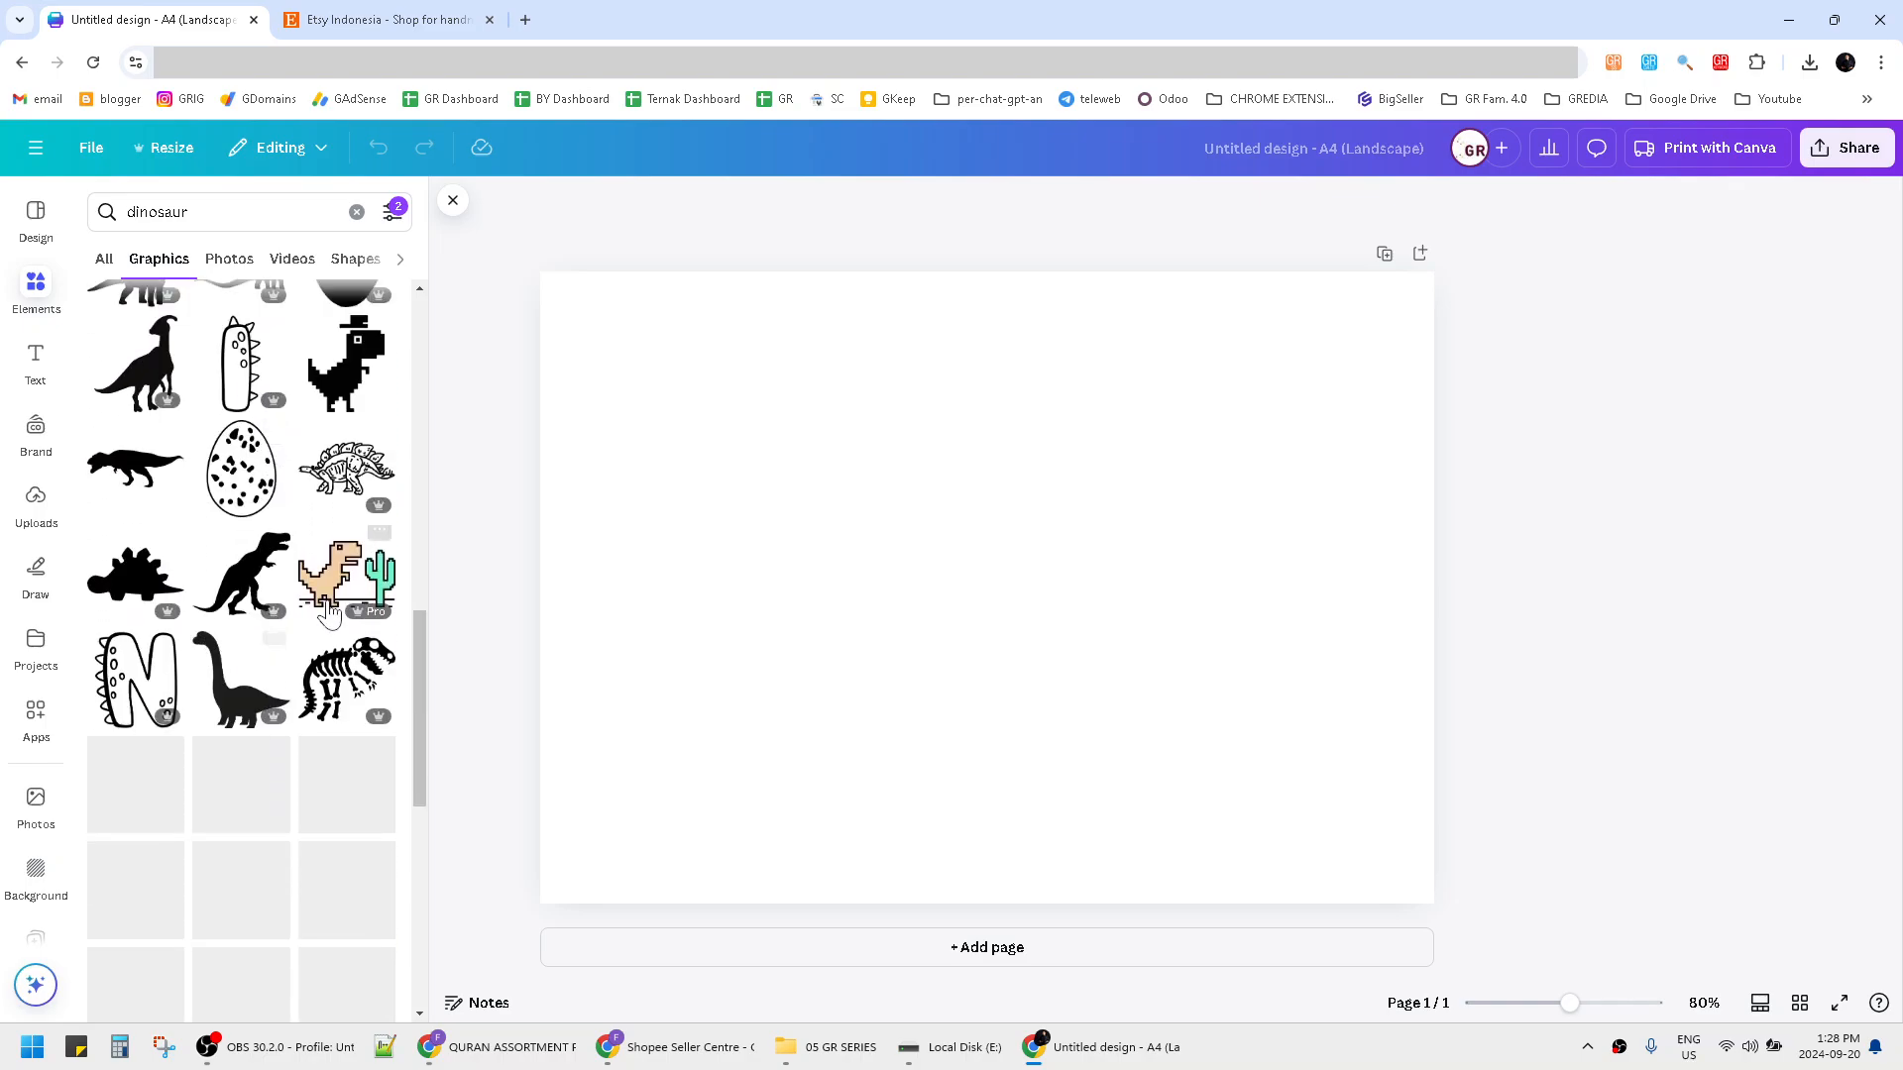
{"action": "scroll", "coordinate": [238, 605], "scroll_direction": "down", "scroll_amount": 2}
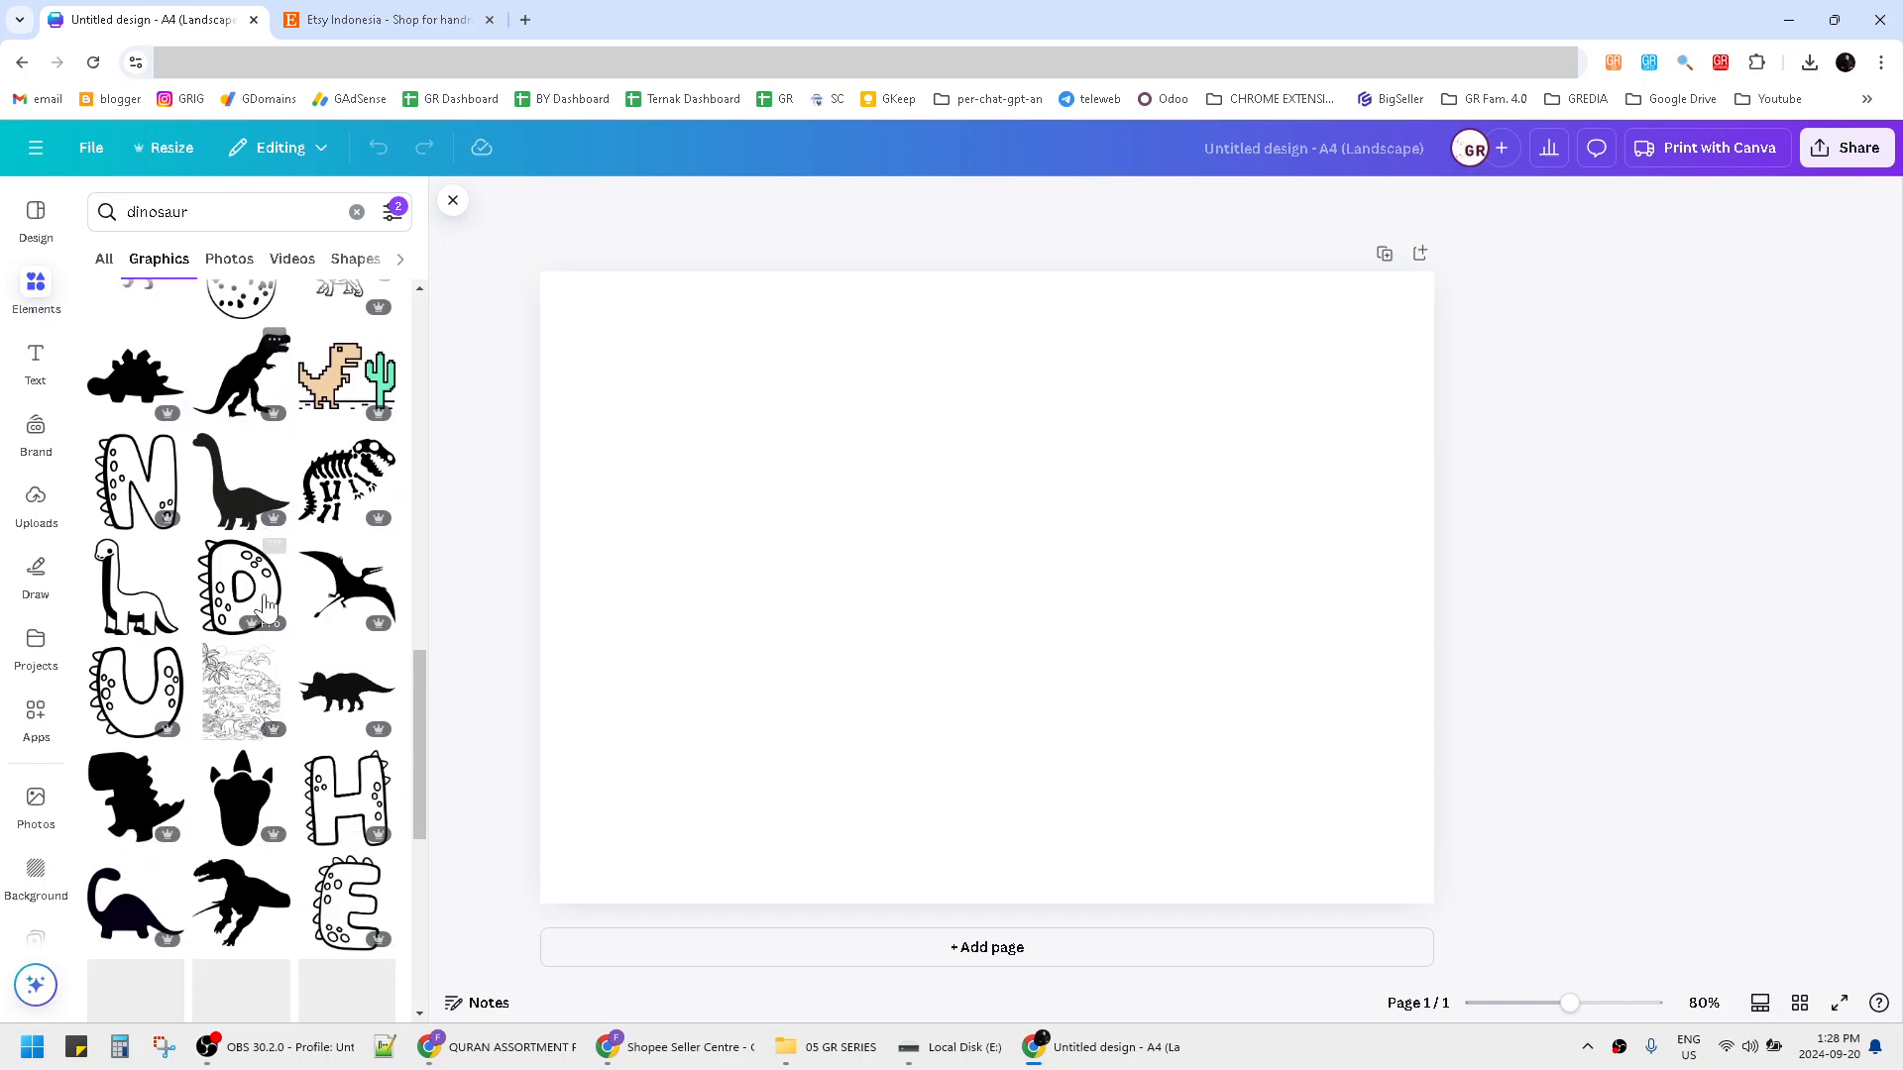
{"action": "left_click_drag", "start_coordinate": [386, 607], "coordinate": [739, 477]}
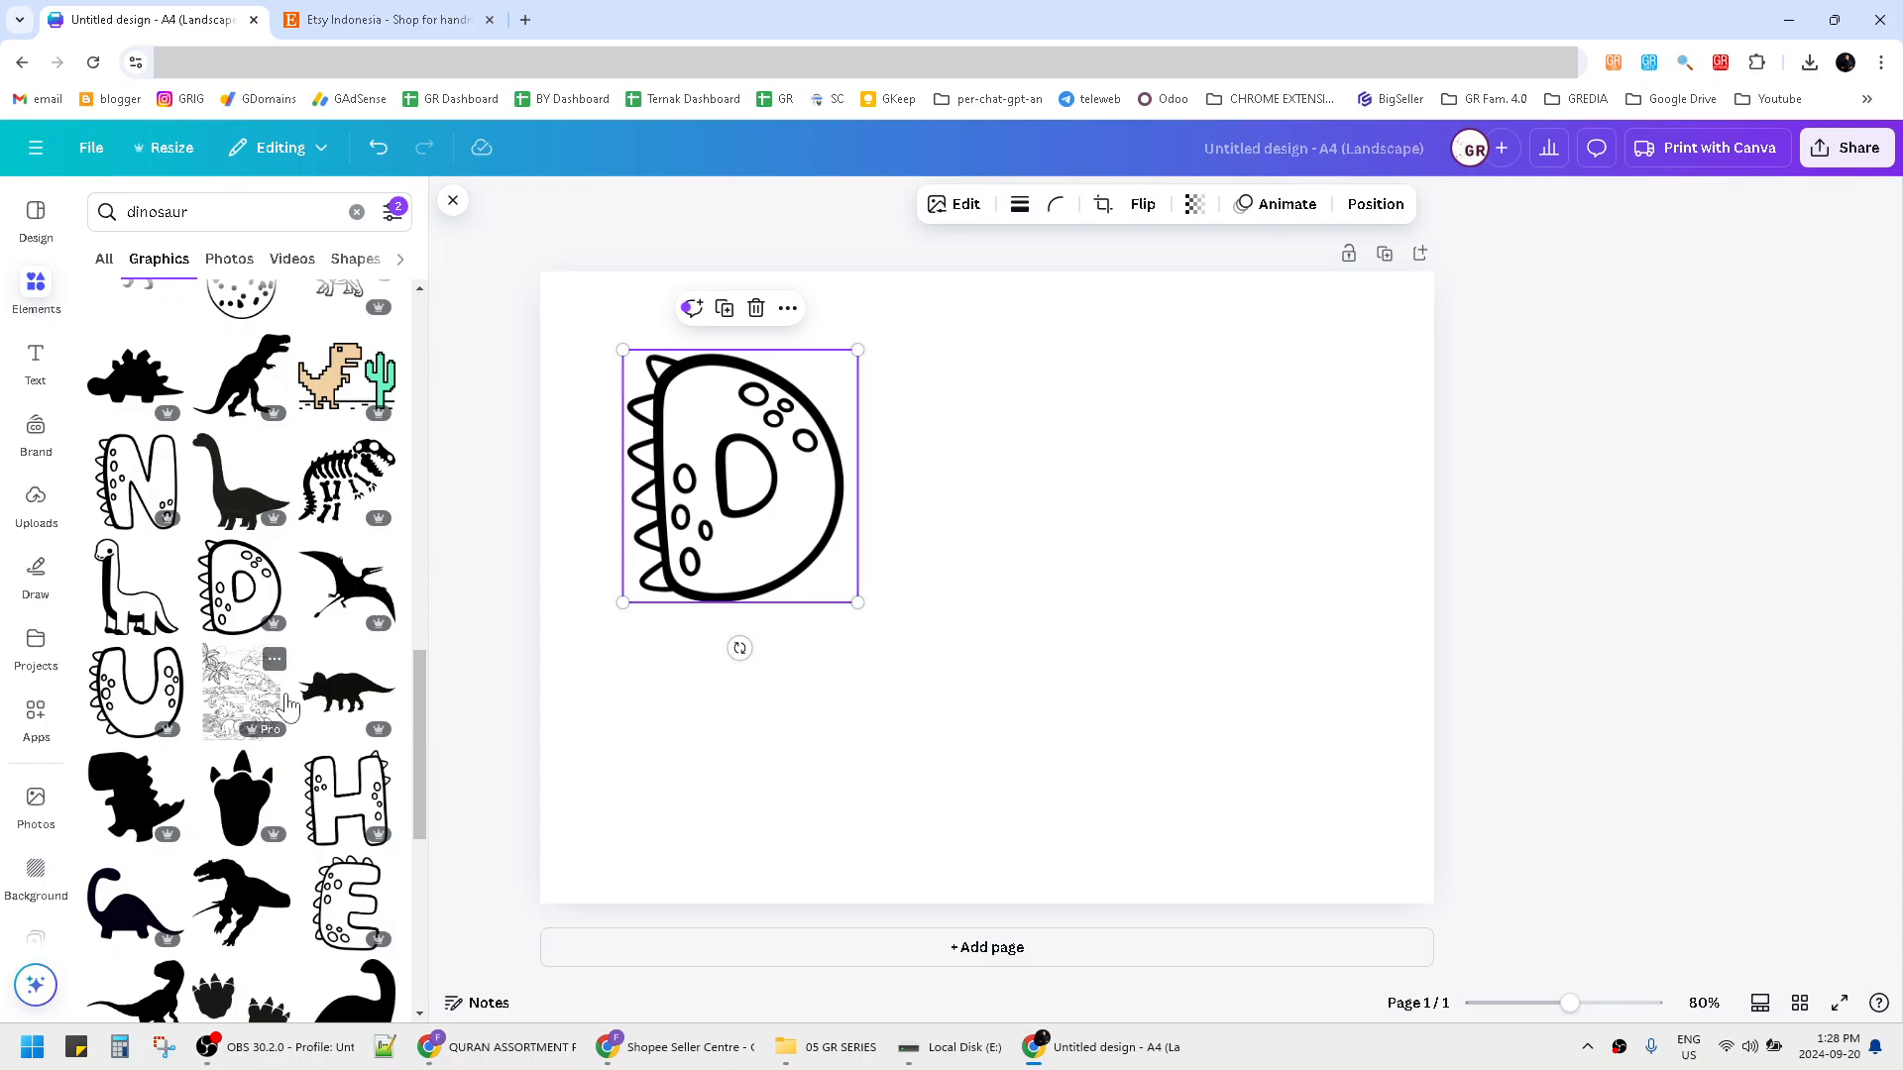
Place the spiked dinosaur-style letter C outline graphic on the page beside the letter D.
{"action": "scroll", "coordinate": [287, 706], "scroll_direction": "down", "scroll_amount": 5}
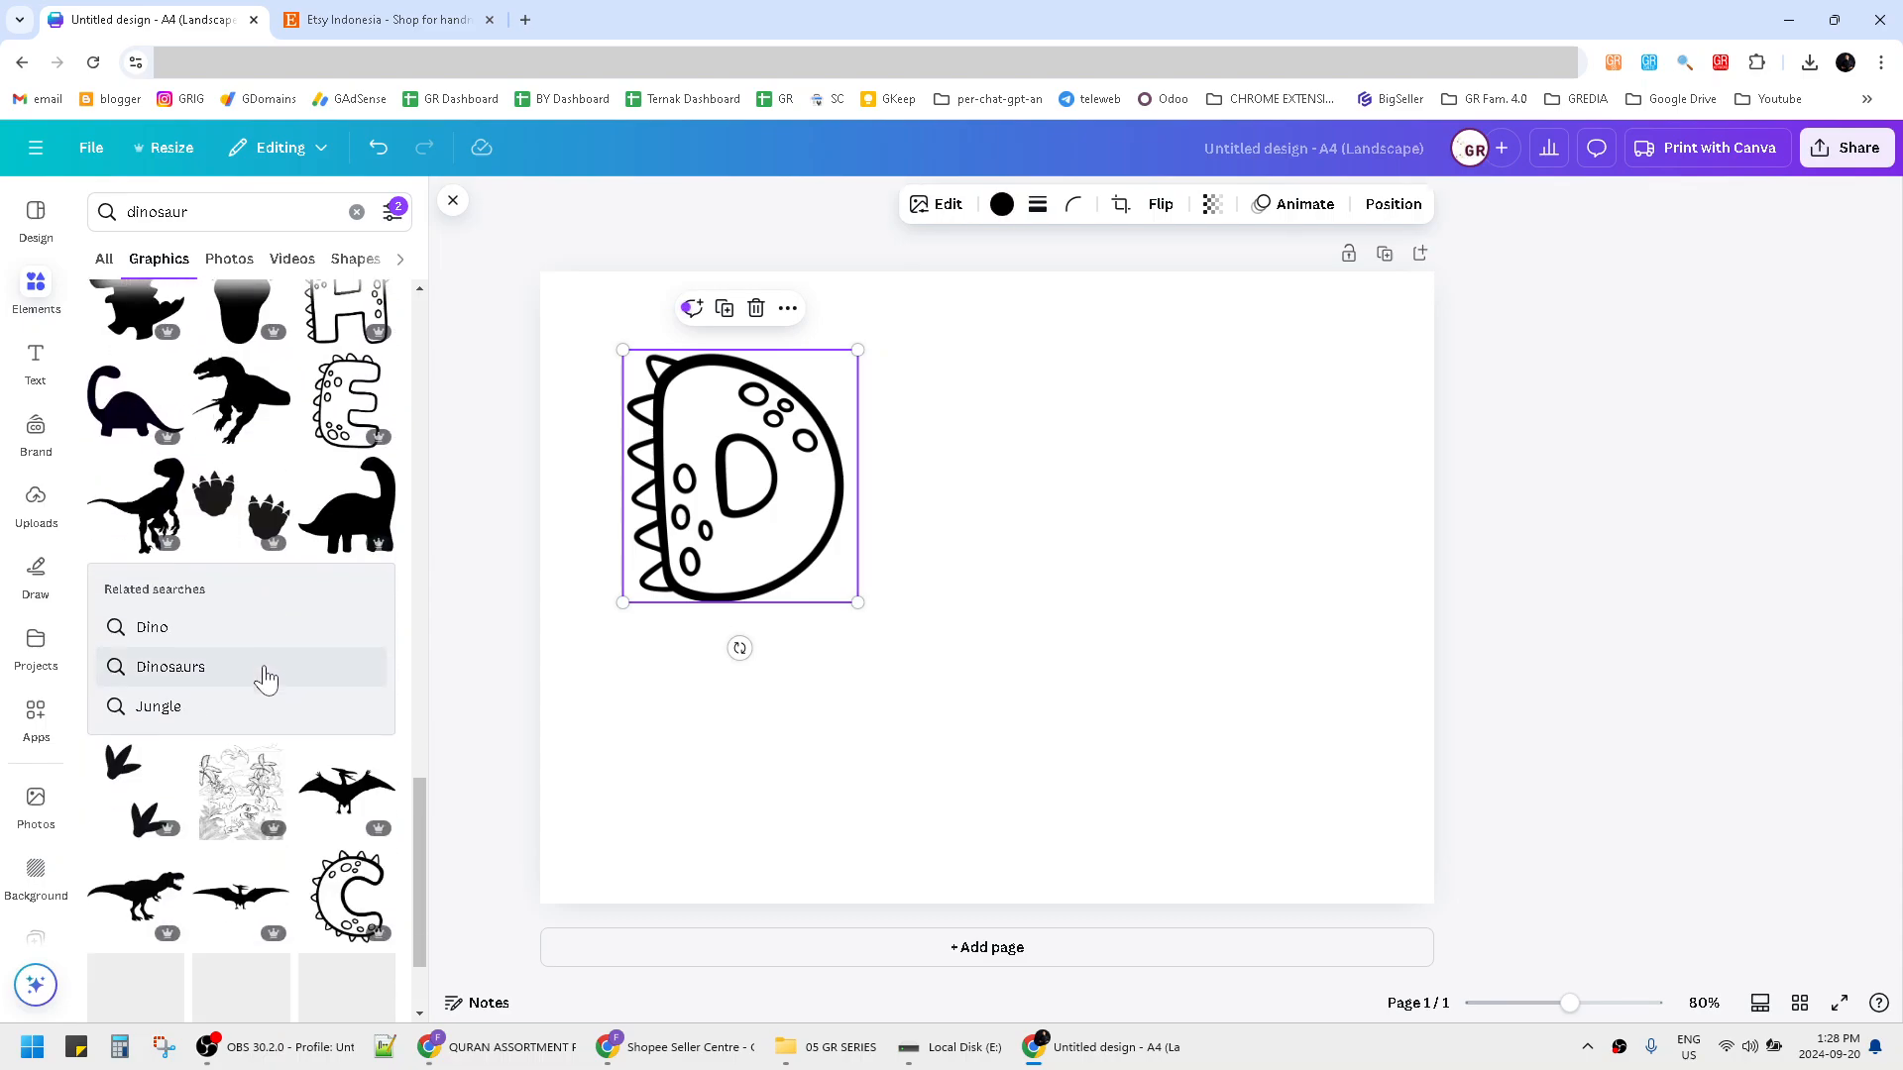
{"action": "scroll", "coordinate": [266, 680], "scroll_direction": "down", "scroll_amount": 2}
{"action": "left_click_drag", "start_coordinate": [347, 748], "coordinate": [926, 389]}
Place the thin-line outline graphic of the standing, open-mouthed T-rex on the right half of the page.
{"action": "scroll", "coordinate": [268, 719], "scroll_direction": "down", "scroll_amount": 6}
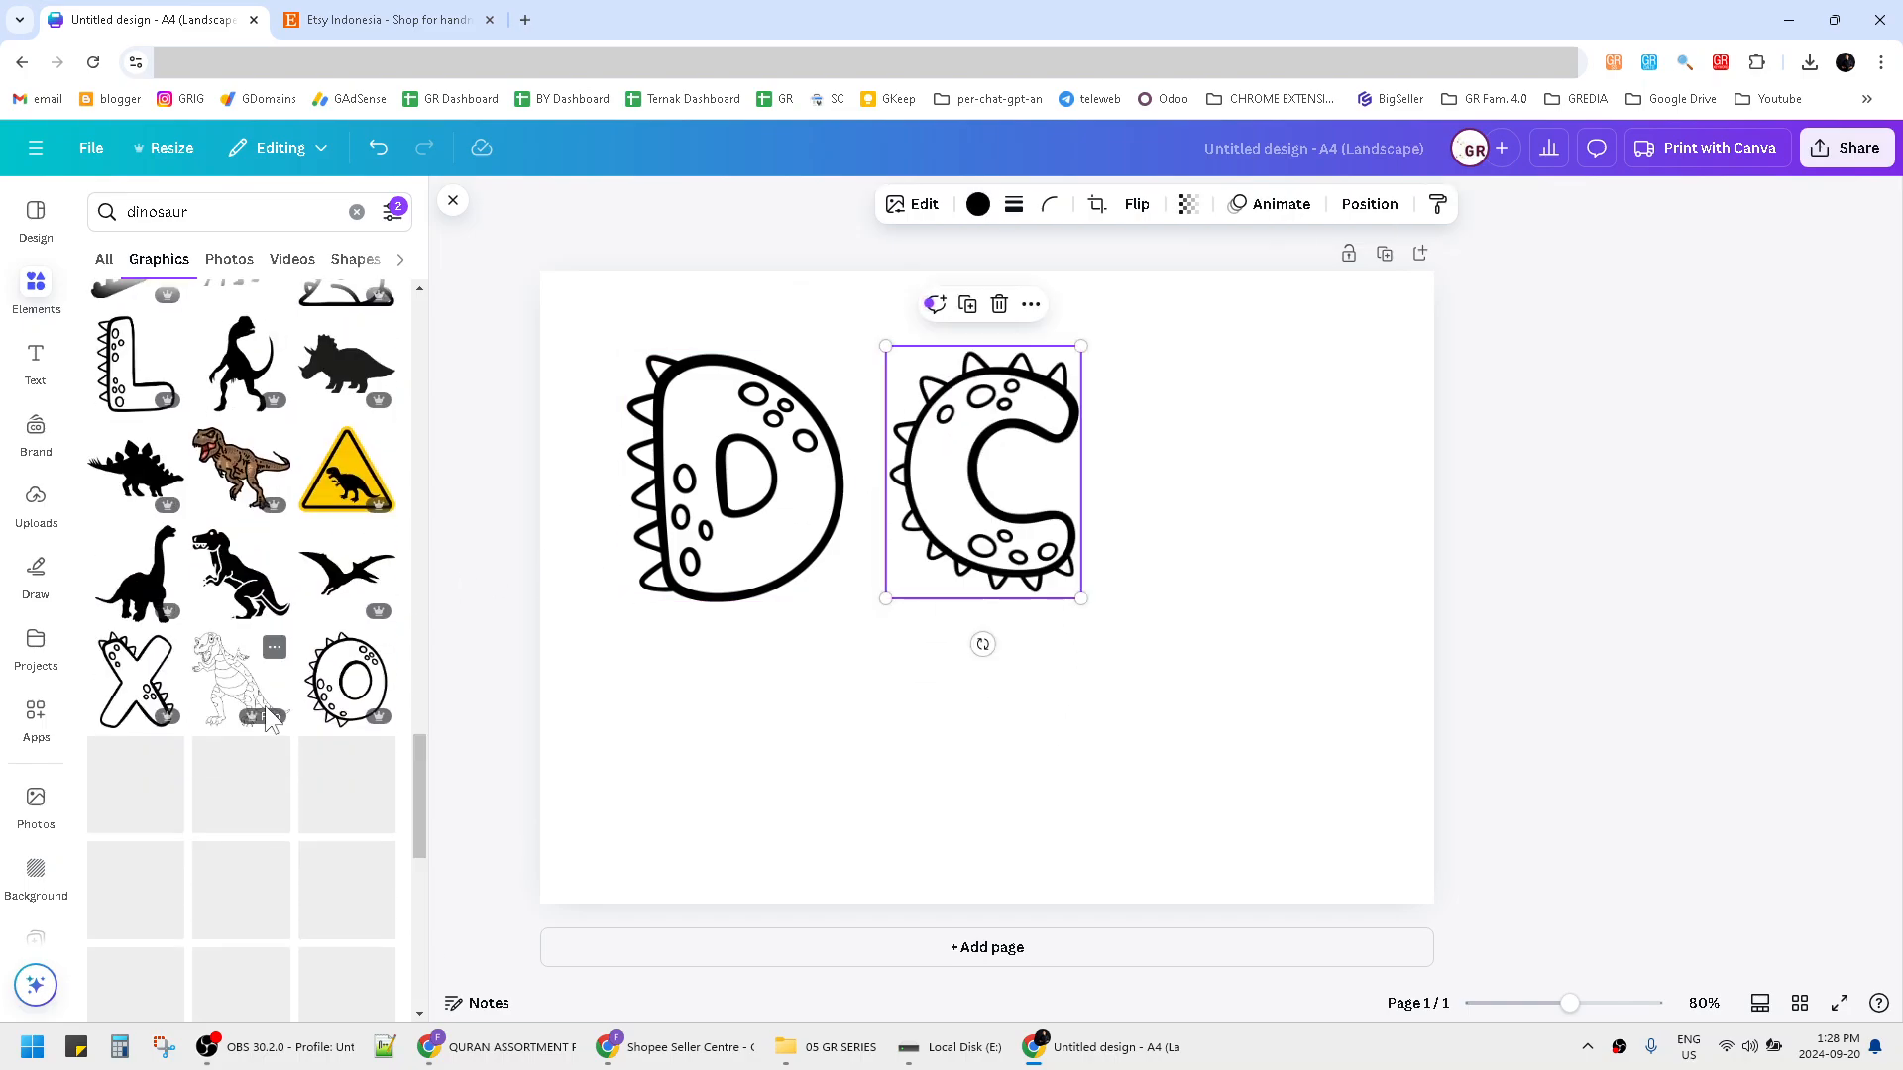
{"action": "scroll", "coordinate": [252, 689], "scroll_direction": "down", "scroll_amount": 3}
{"action": "mouse_move", "coordinate": [243, 387]}
{"action": "left_mouse_down"}
{"action": "mouse_move", "coordinate": [916, 523]}
{"action": "mouse_move", "coordinate": [1190, 615]}
{"action": "left_mouse_up"}
Position the letters D and C side by side in the page's upper-left corner and scale both down together.
{"action": "left_click_drag", "start_coordinate": [769, 468], "coordinate": [700, 406]}
{"action": "left_click_drag", "start_coordinate": [951, 476], "coordinate": [842, 415]}
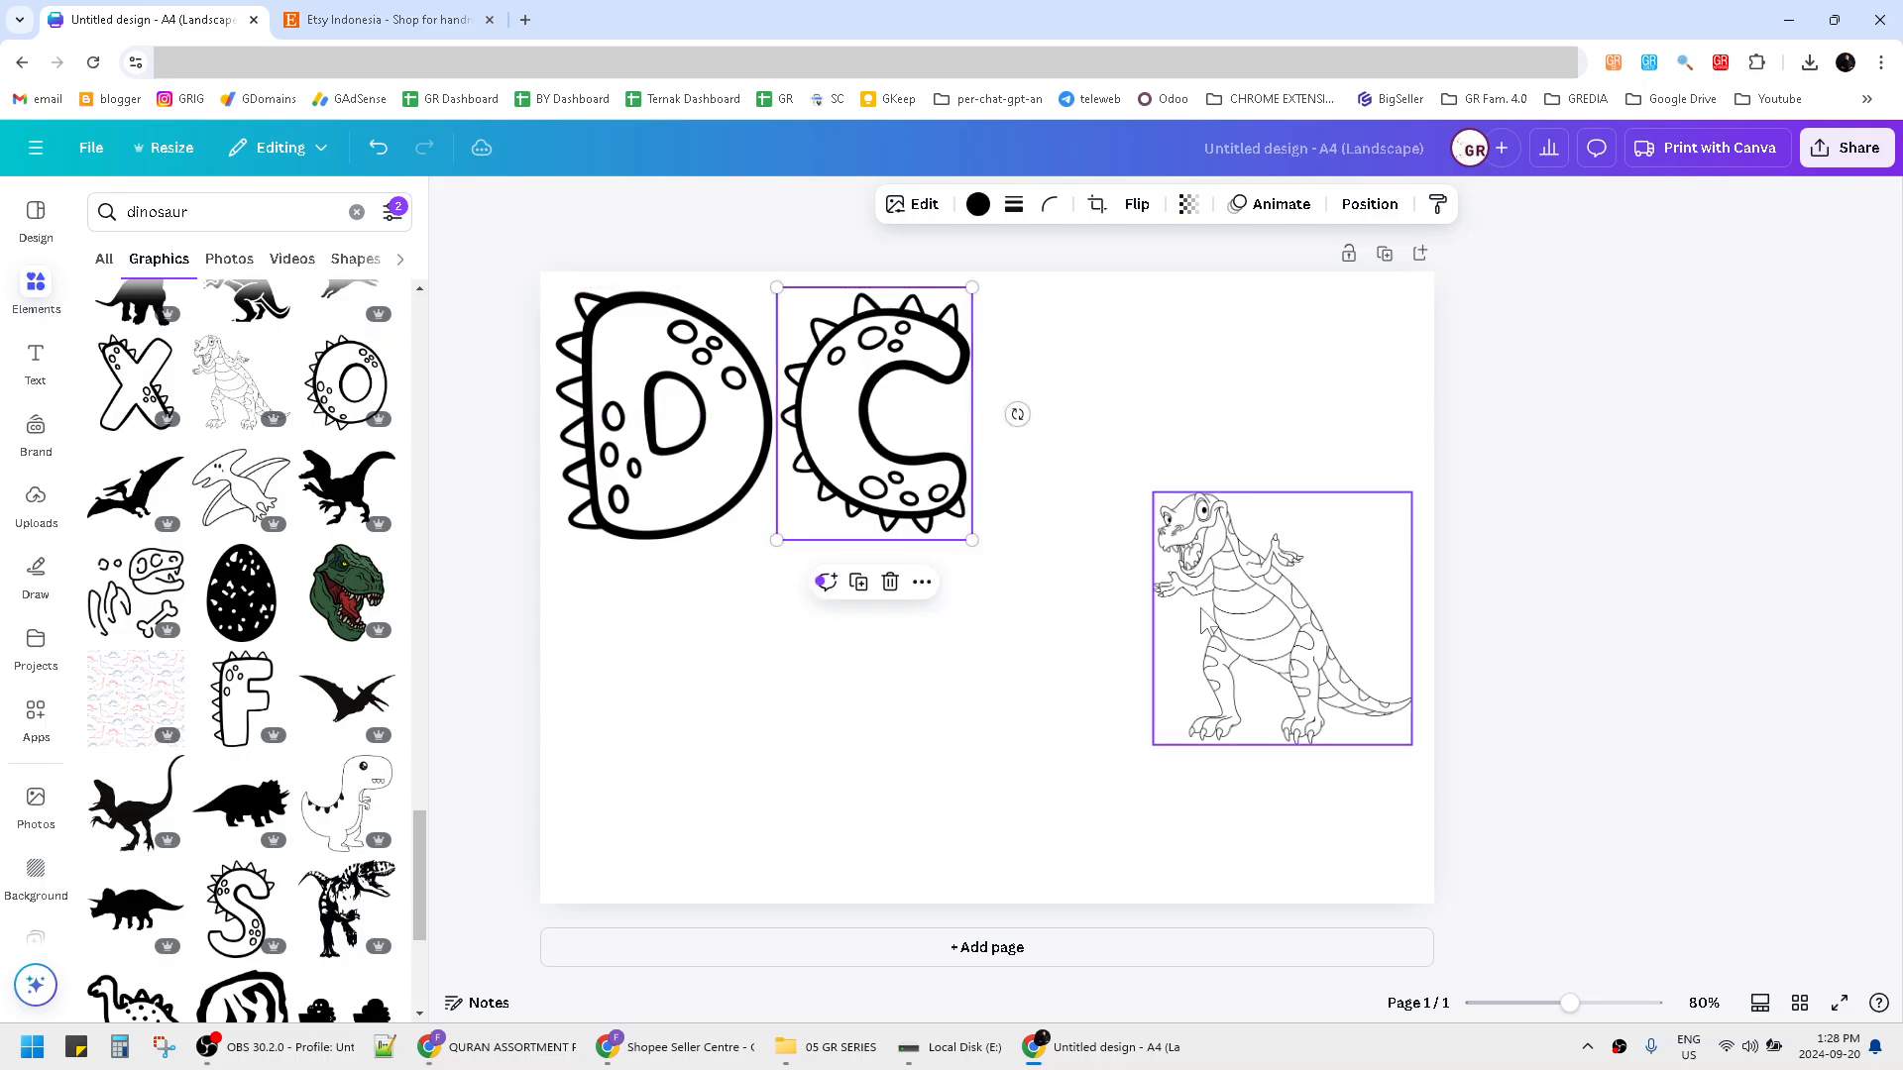
{"action": "left_click", "coordinate": [655, 496], "text": "shift"}
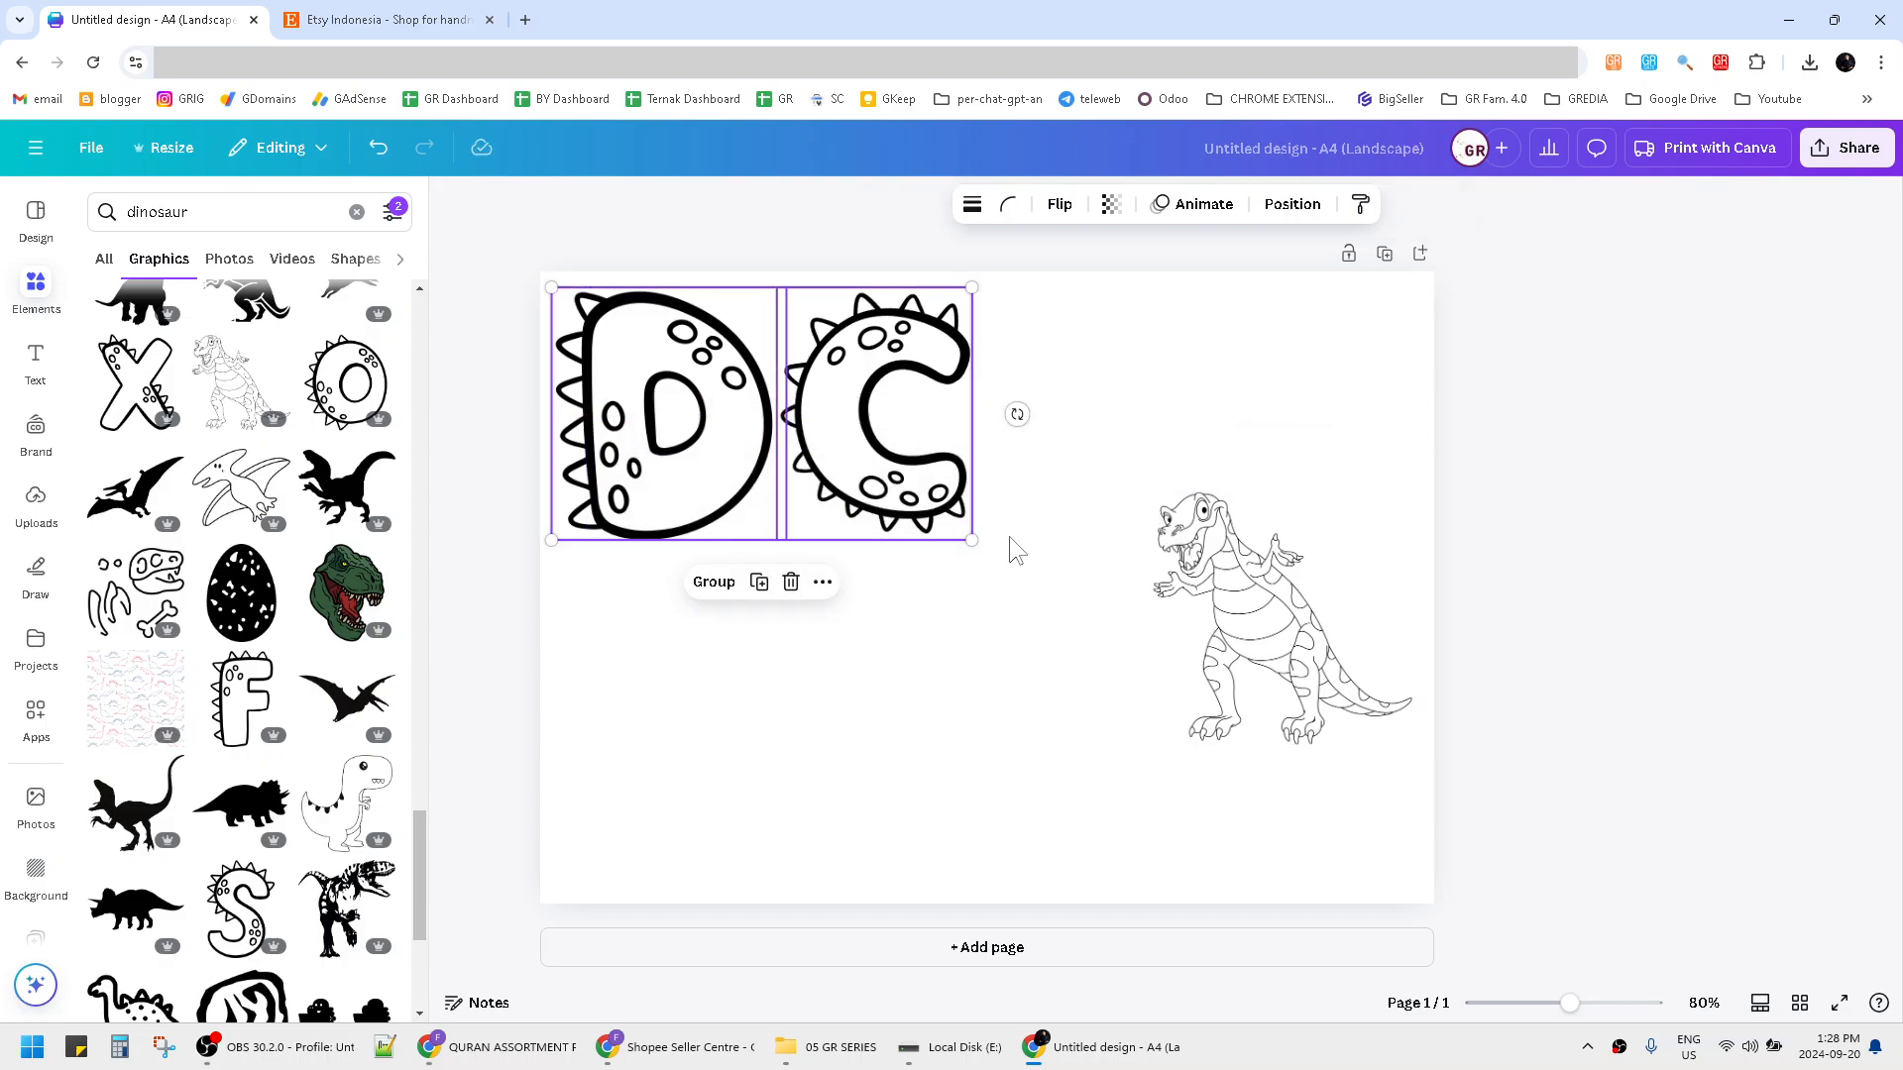
{"action": "left_click_drag", "start_coordinate": [967, 538], "coordinate": [845, 458]}
Move the T-rex outline up and enlarge it to fill most of the page's right half.
{"action": "left_click", "coordinate": [1289, 634]}
{"action": "left_click_drag", "start_coordinate": [1289, 635], "coordinate": [1039, 478]}
{"action": "left_click_drag", "start_coordinate": [1156, 586], "coordinate": [1330, 898]}
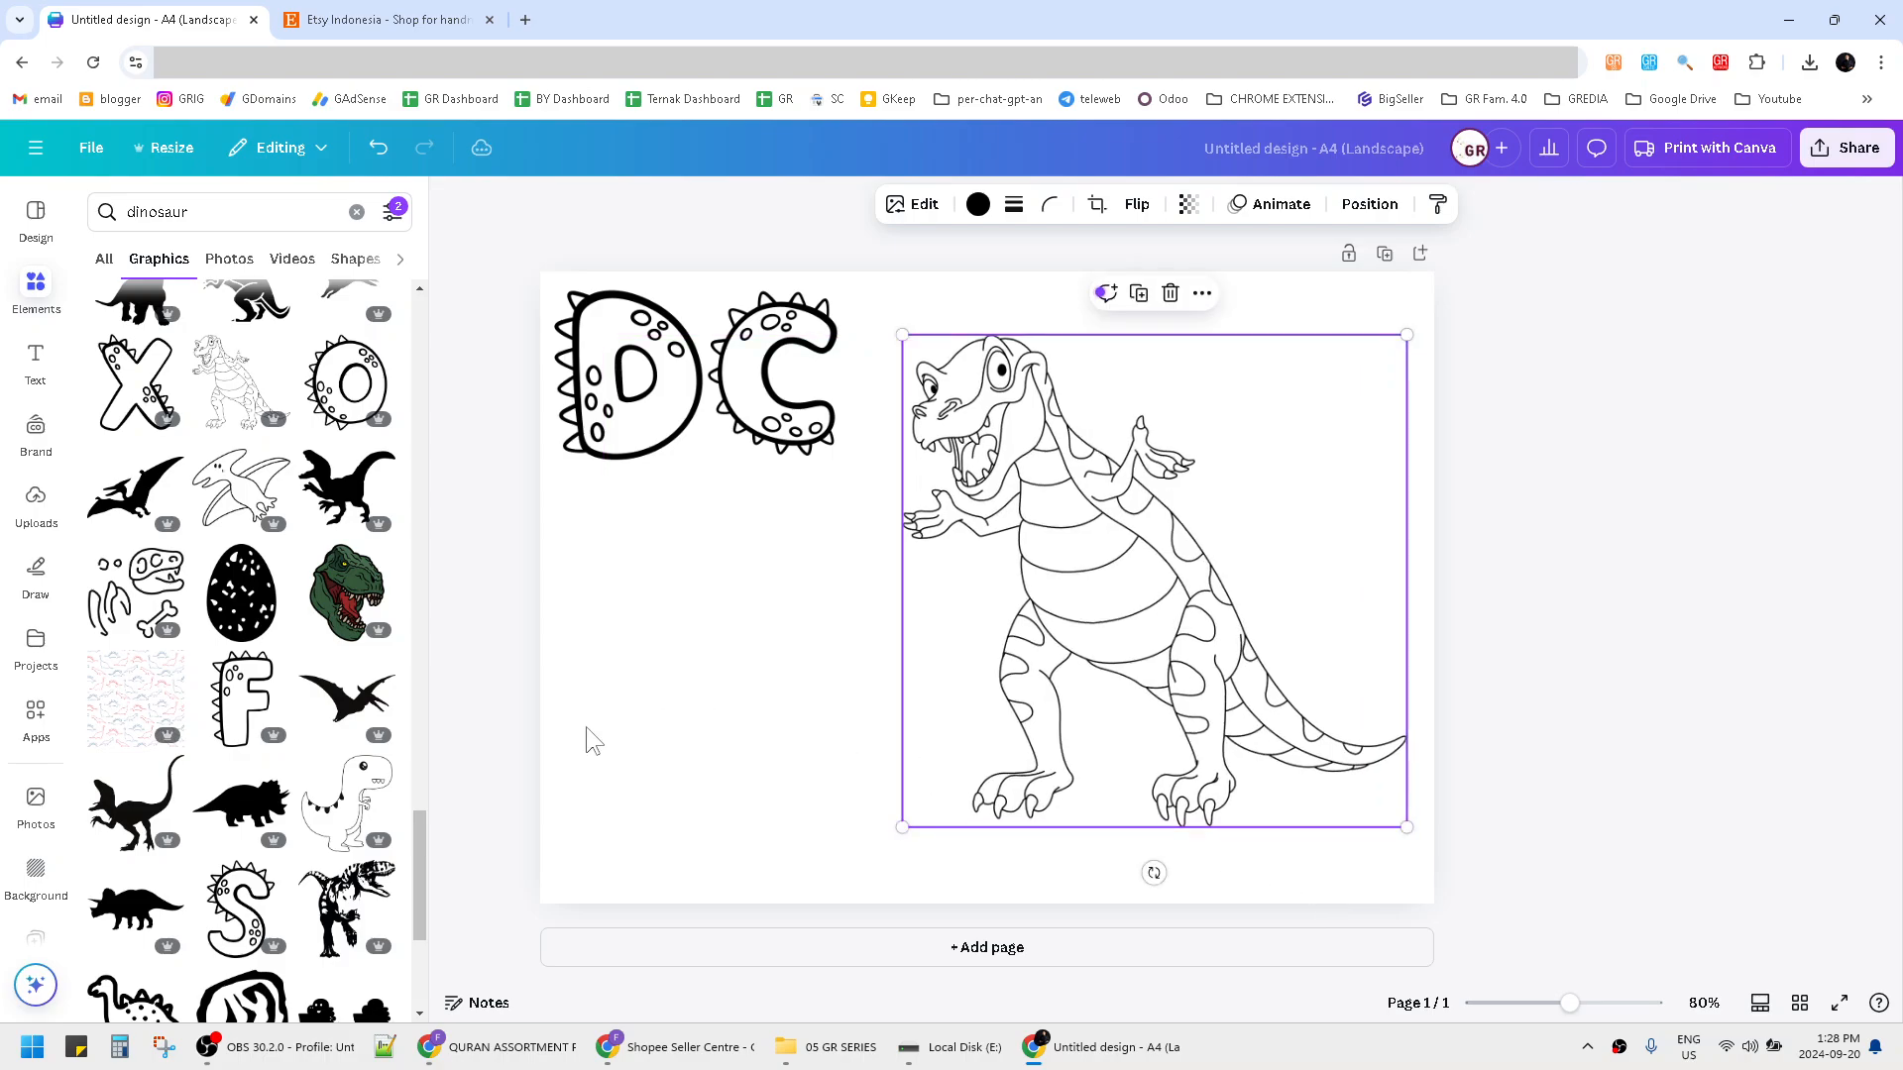
{"action": "left_click", "coordinate": [606, 730]}
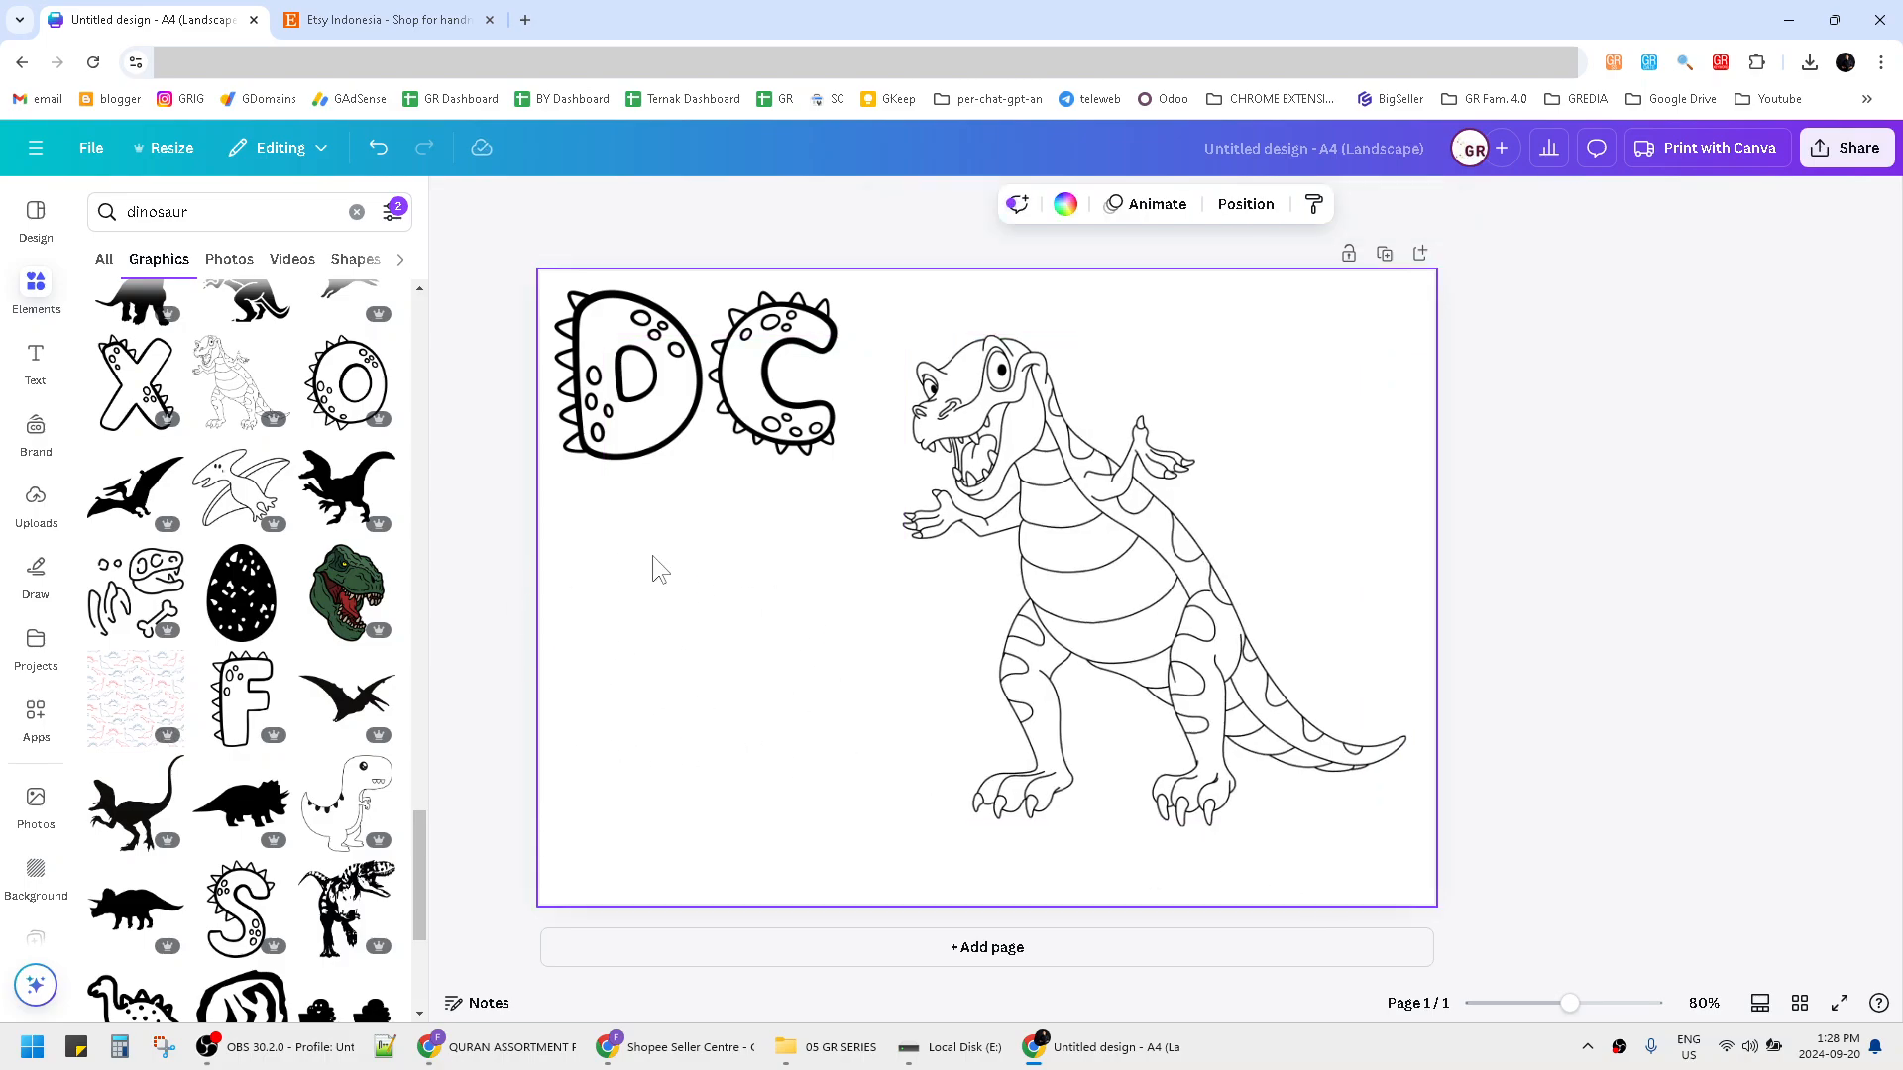
Add a text box containing the four-letter name in capital letters.
{"action": "left_click", "coordinate": [35, 362]}
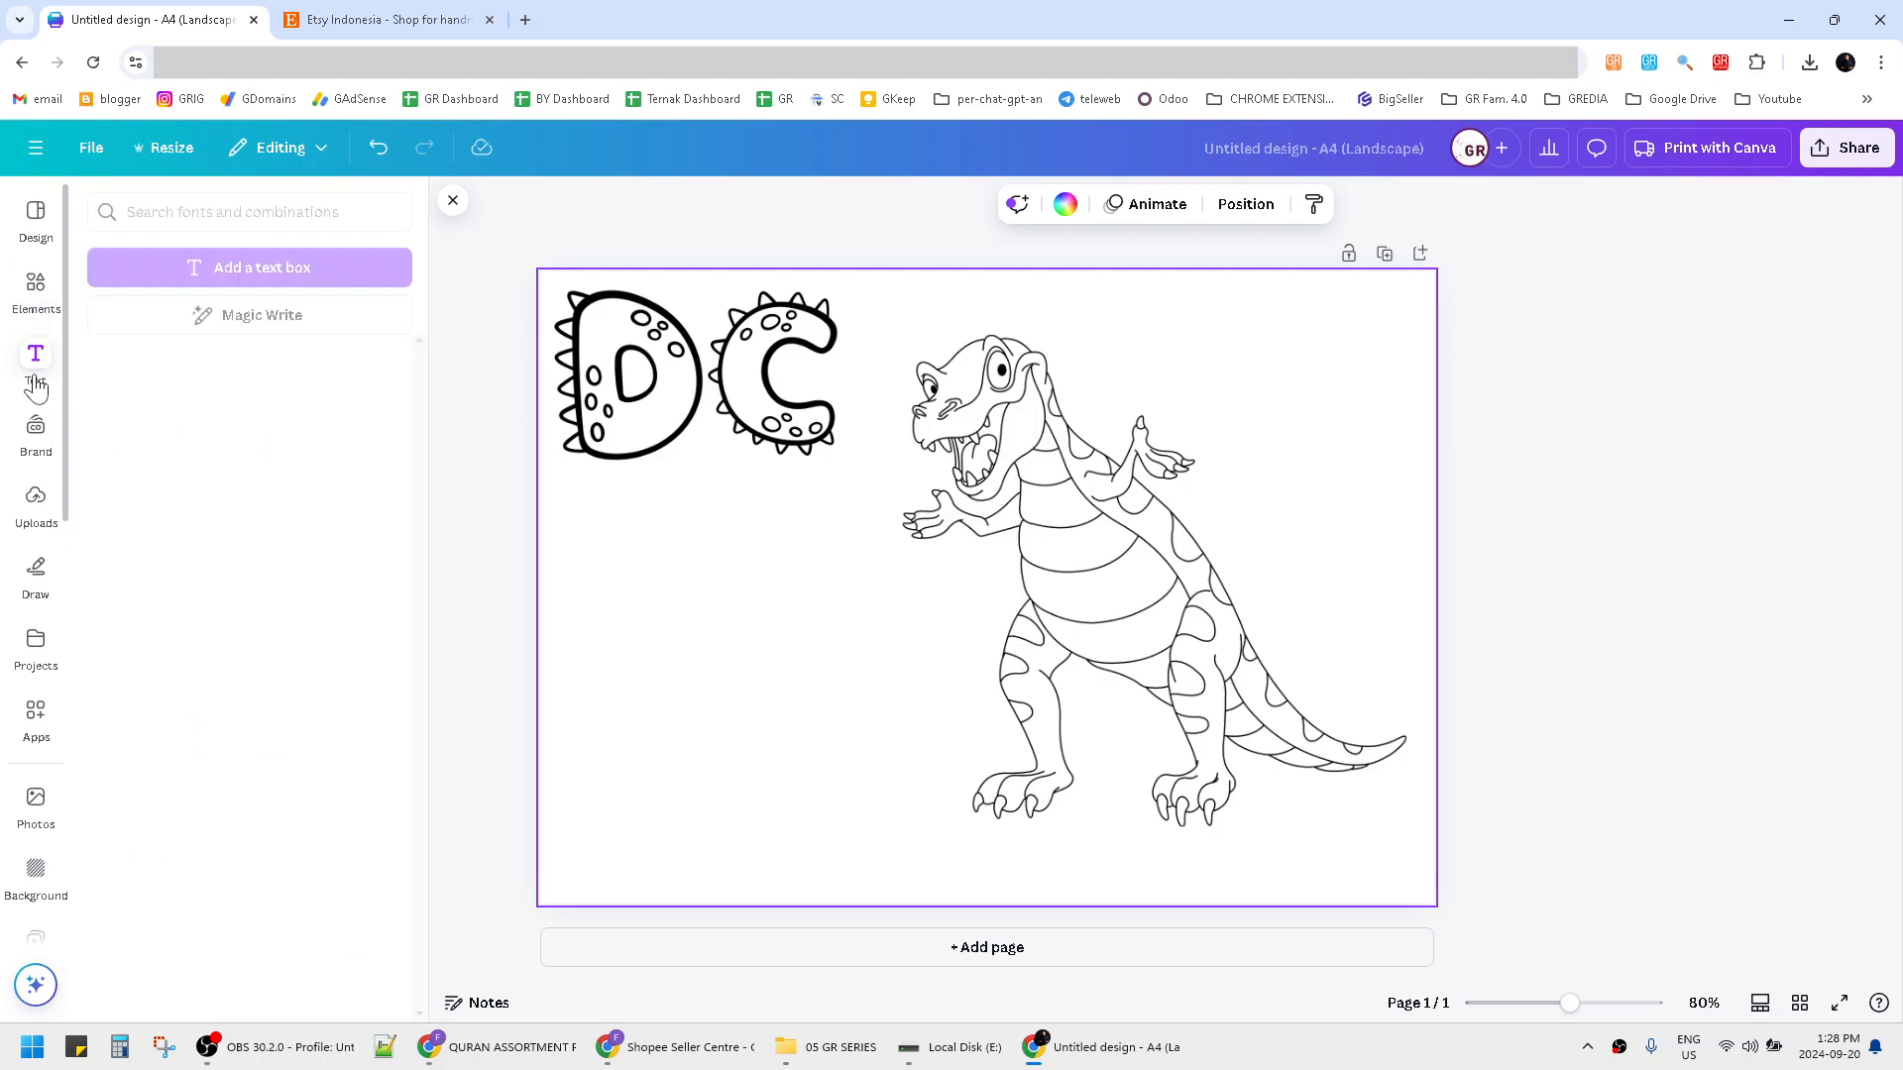
{"action": "left_click", "coordinate": [308, 271]}
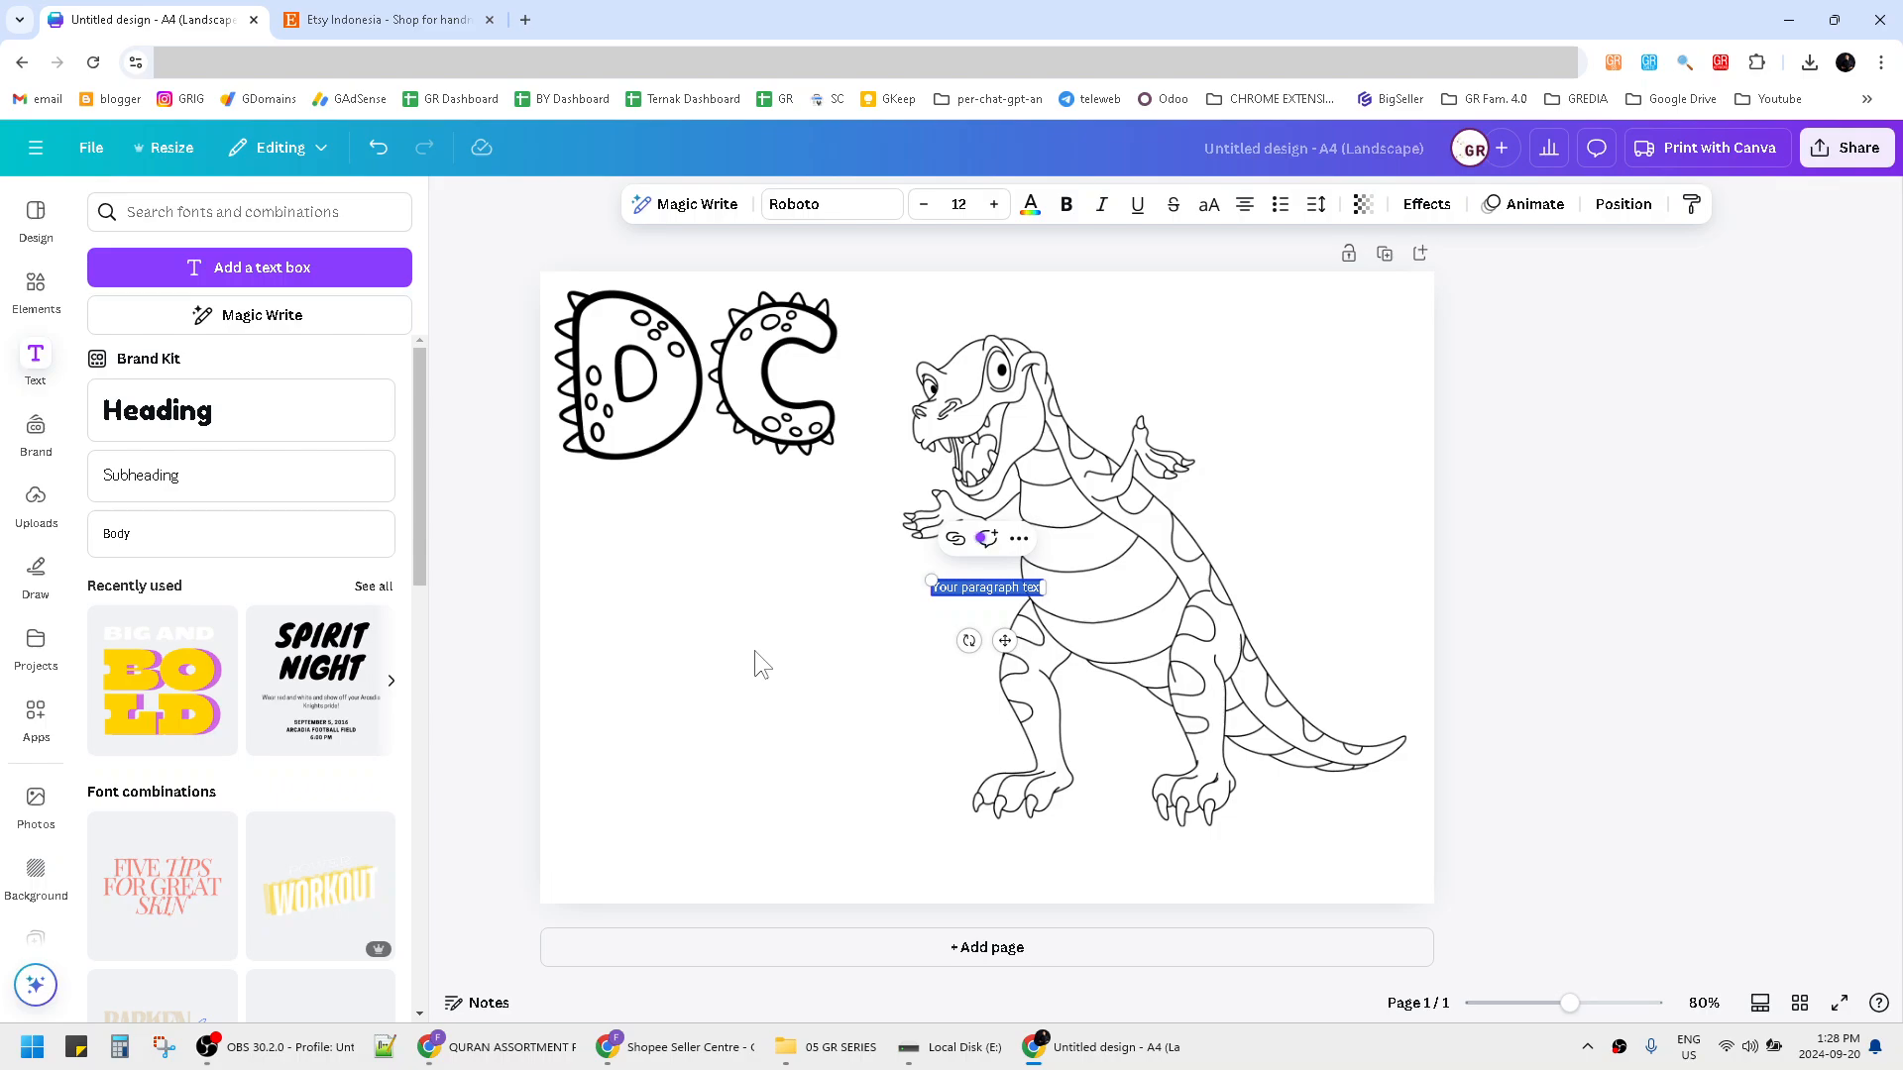
{"action": "type", "text": "a"}
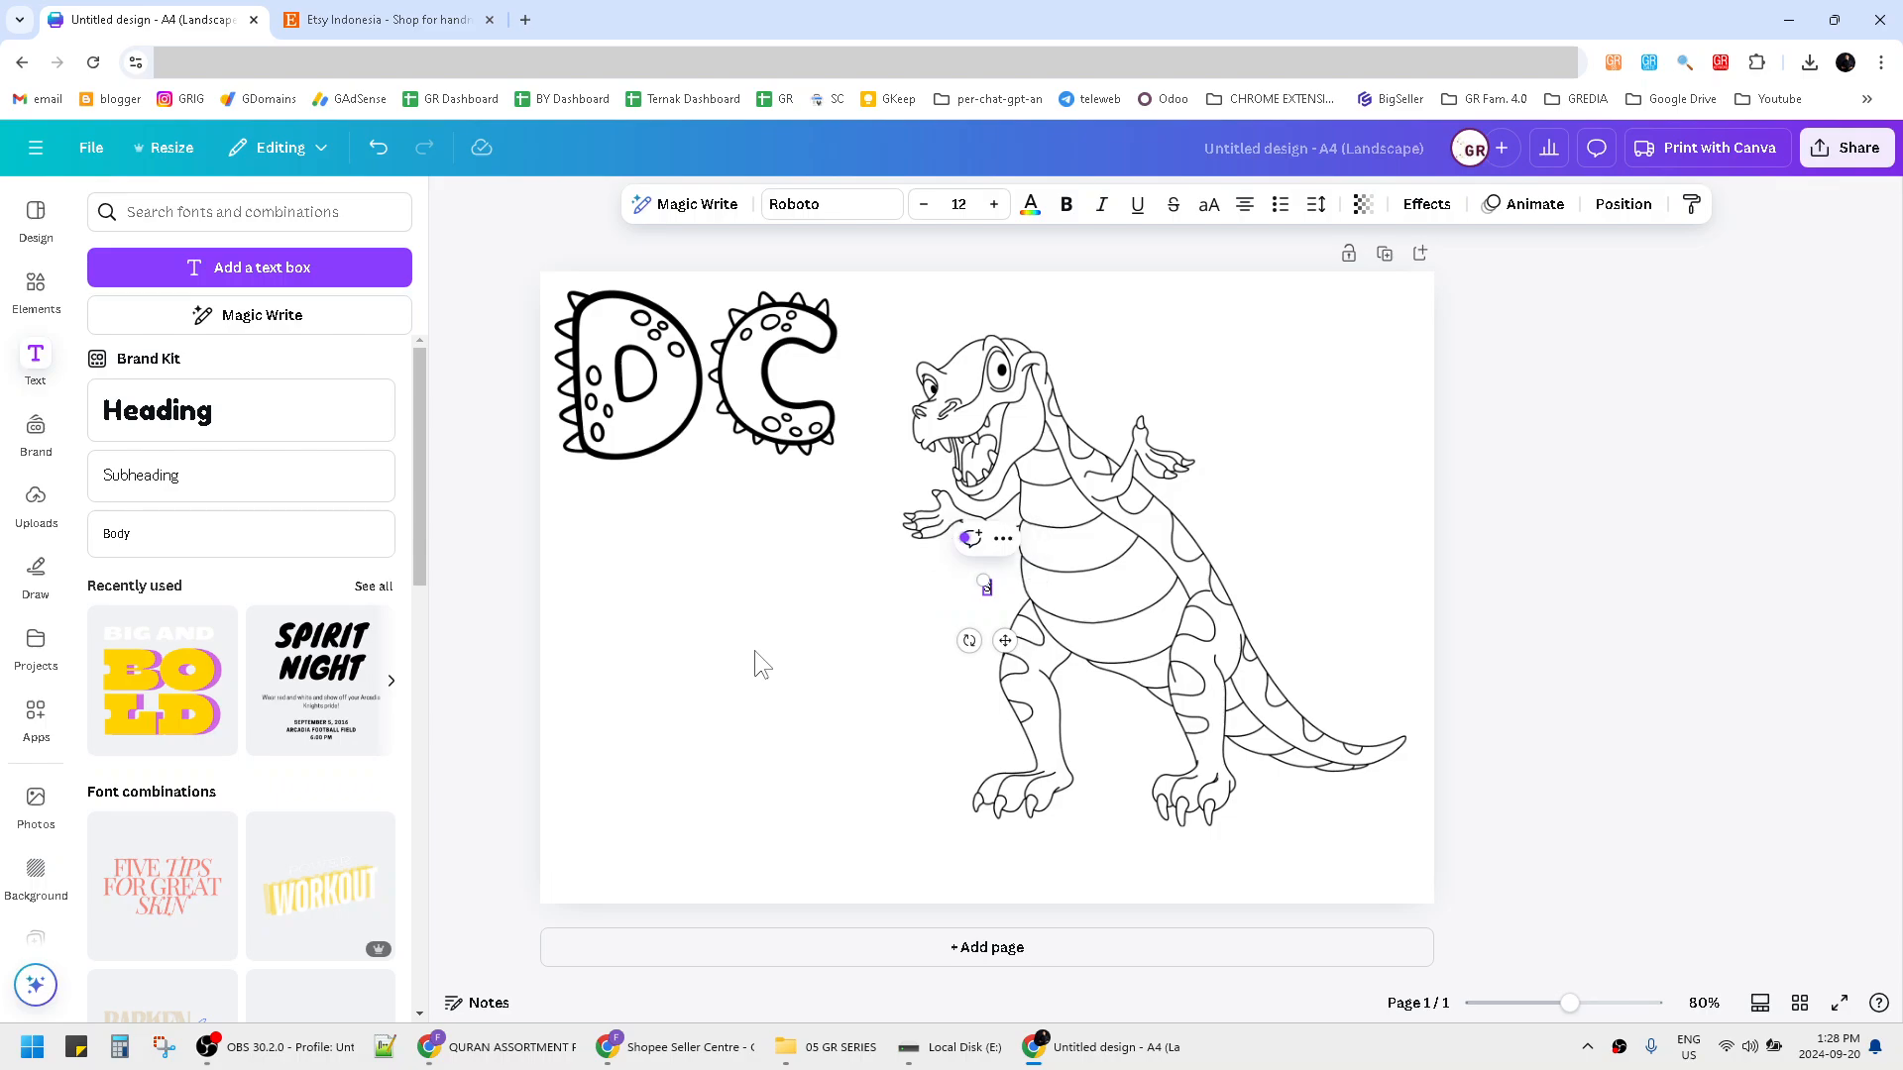
{"action": "type", "text": "IPA"}
{"action": "key", "text": "BackSpace"}
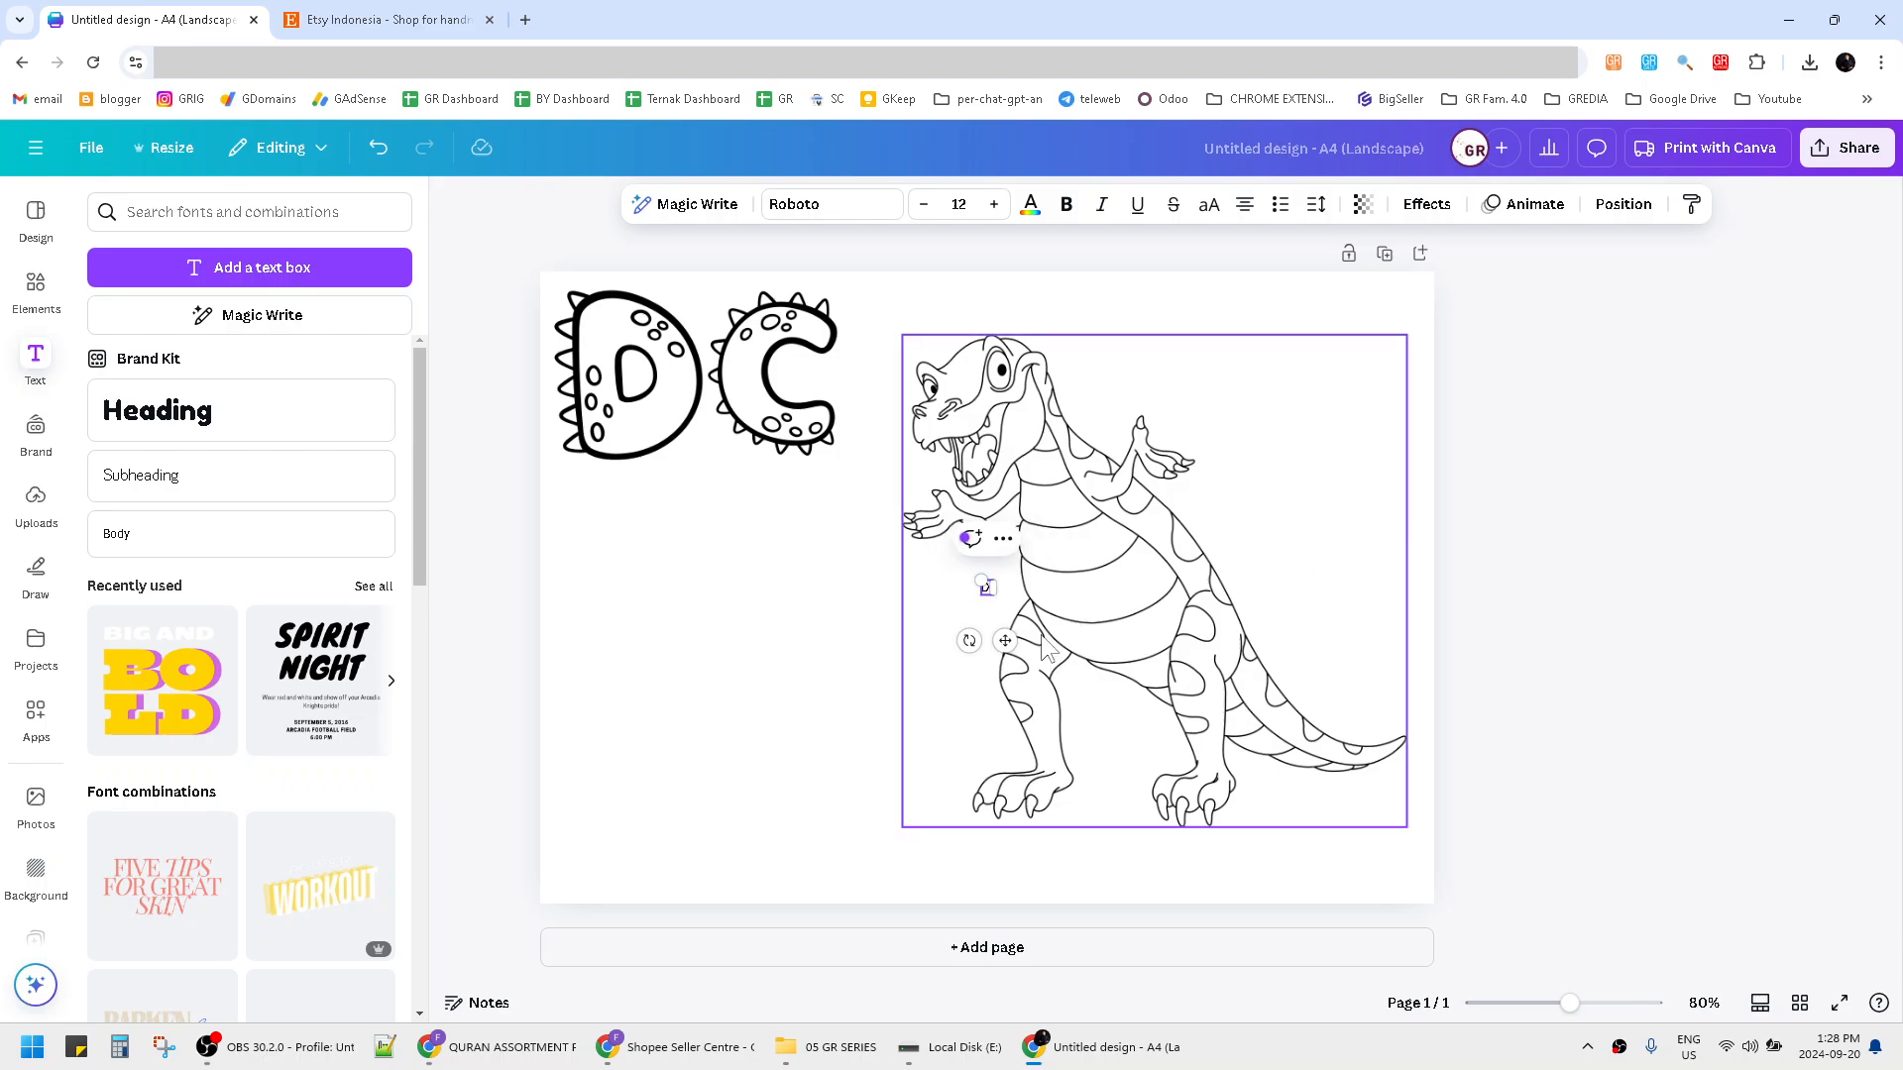
{"action": "left_click", "coordinate": [1612, 501]}
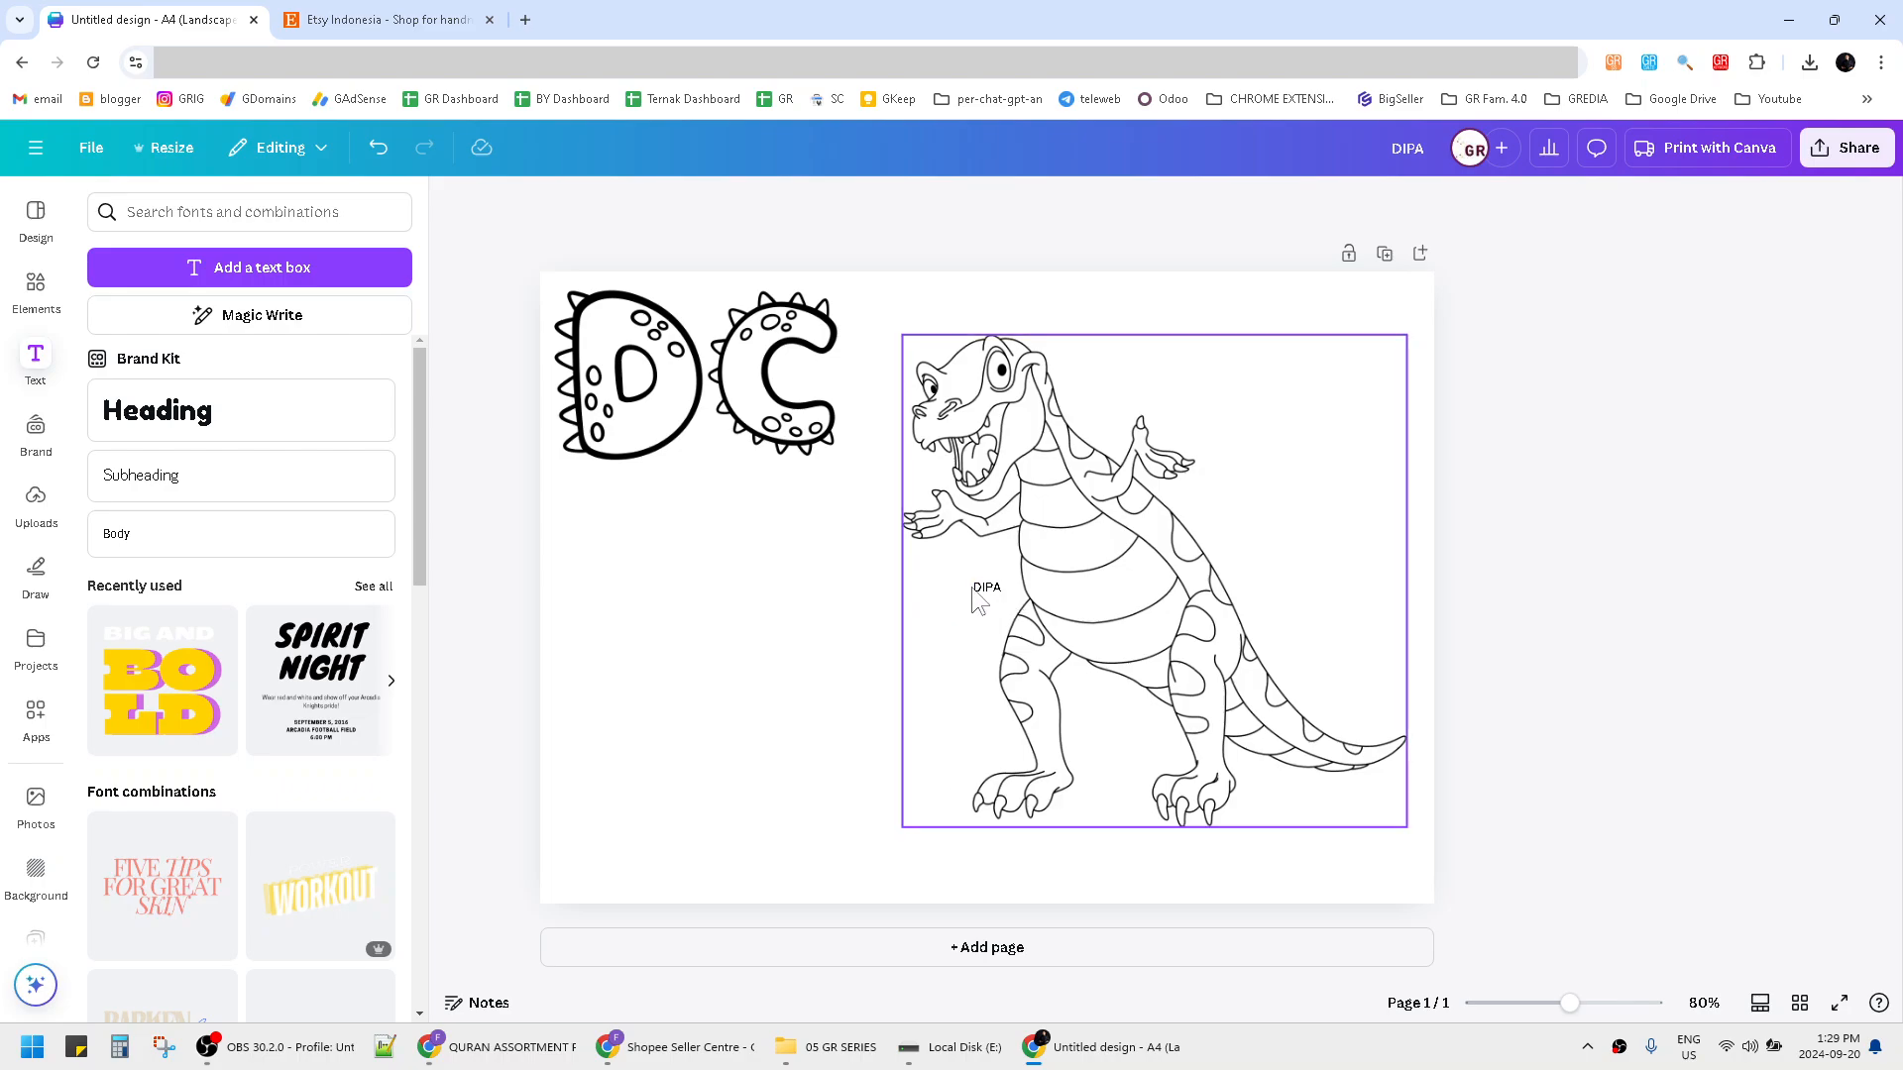
Position the name text below the DC letters, apply the Hollow effect and enlarge it to font size 186.
{"action": "left_click_drag", "start_coordinate": [970, 585], "coordinate": [396, 372]}
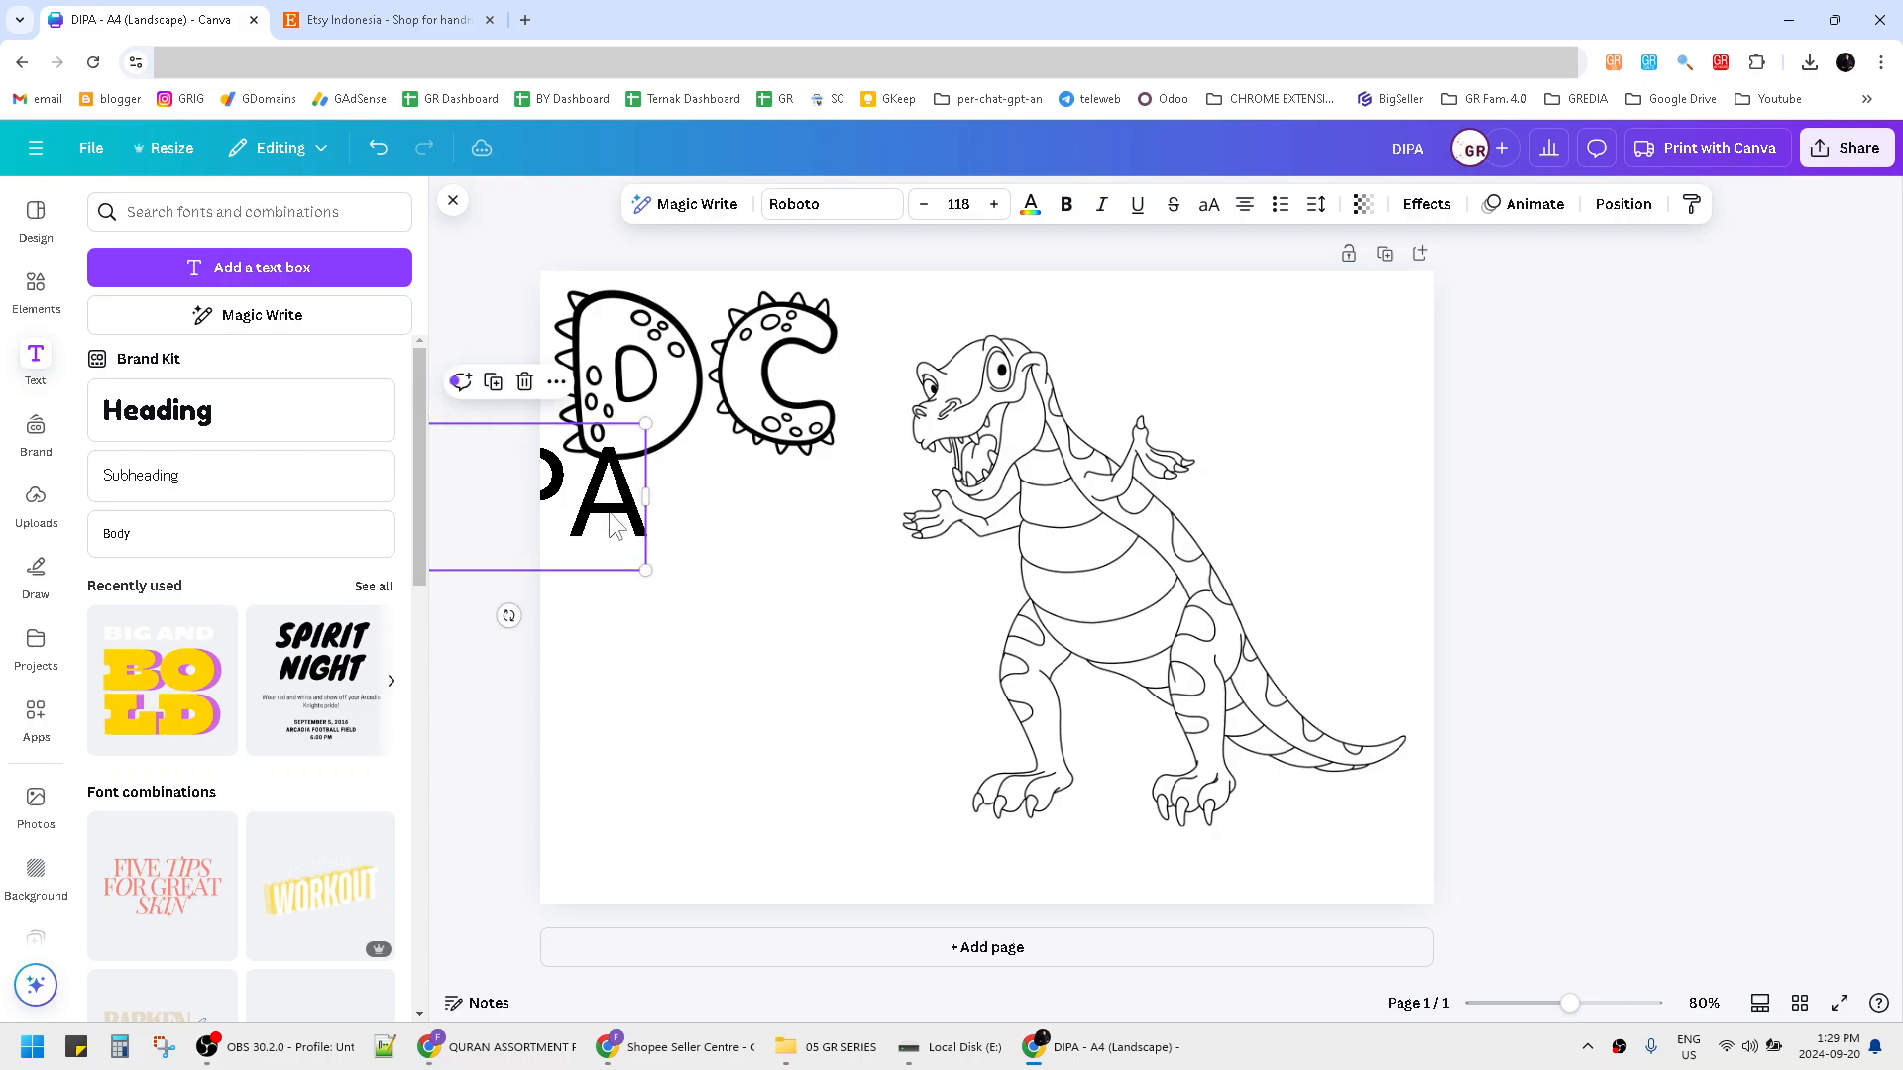
{"action": "left_click_drag", "start_coordinate": [605, 497], "coordinate": [793, 667]}
{"action": "left_click", "coordinate": [1444, 216]}
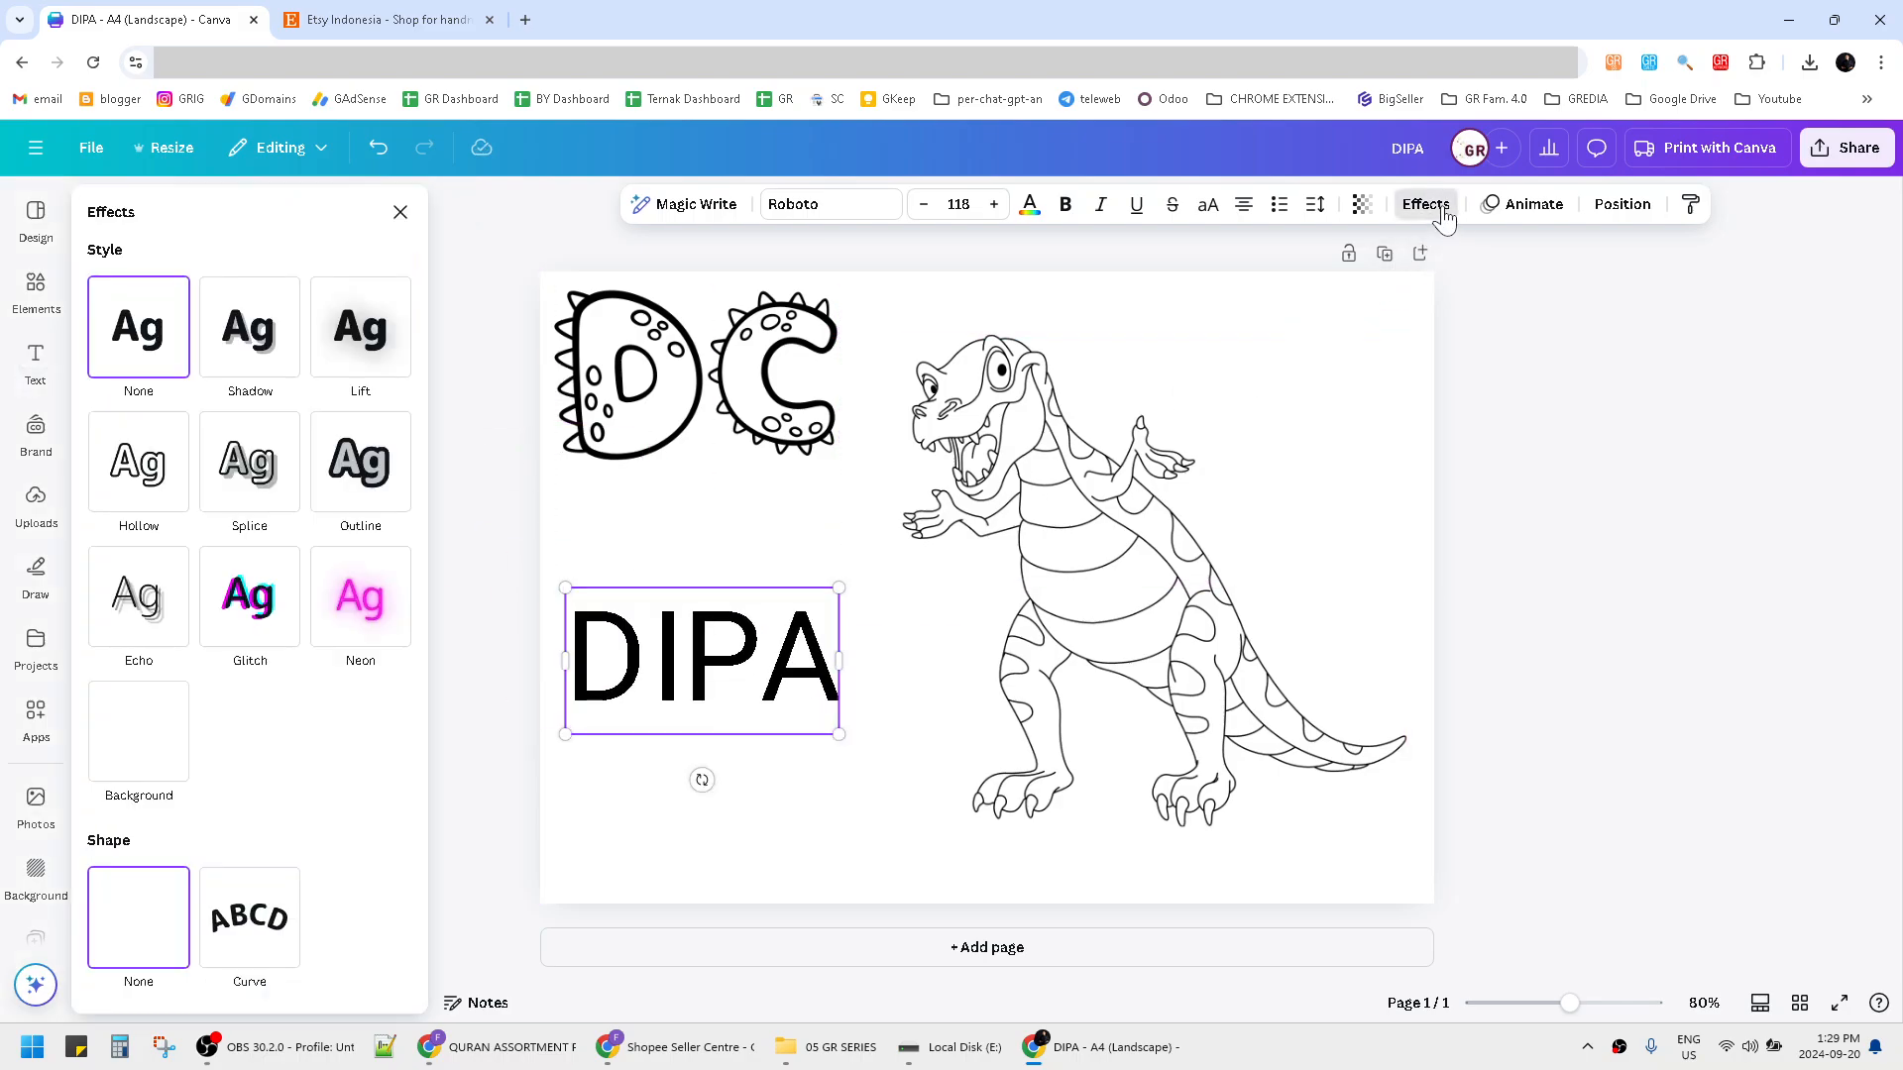
{"action": "left_click", "coordinate": [151, 485]}
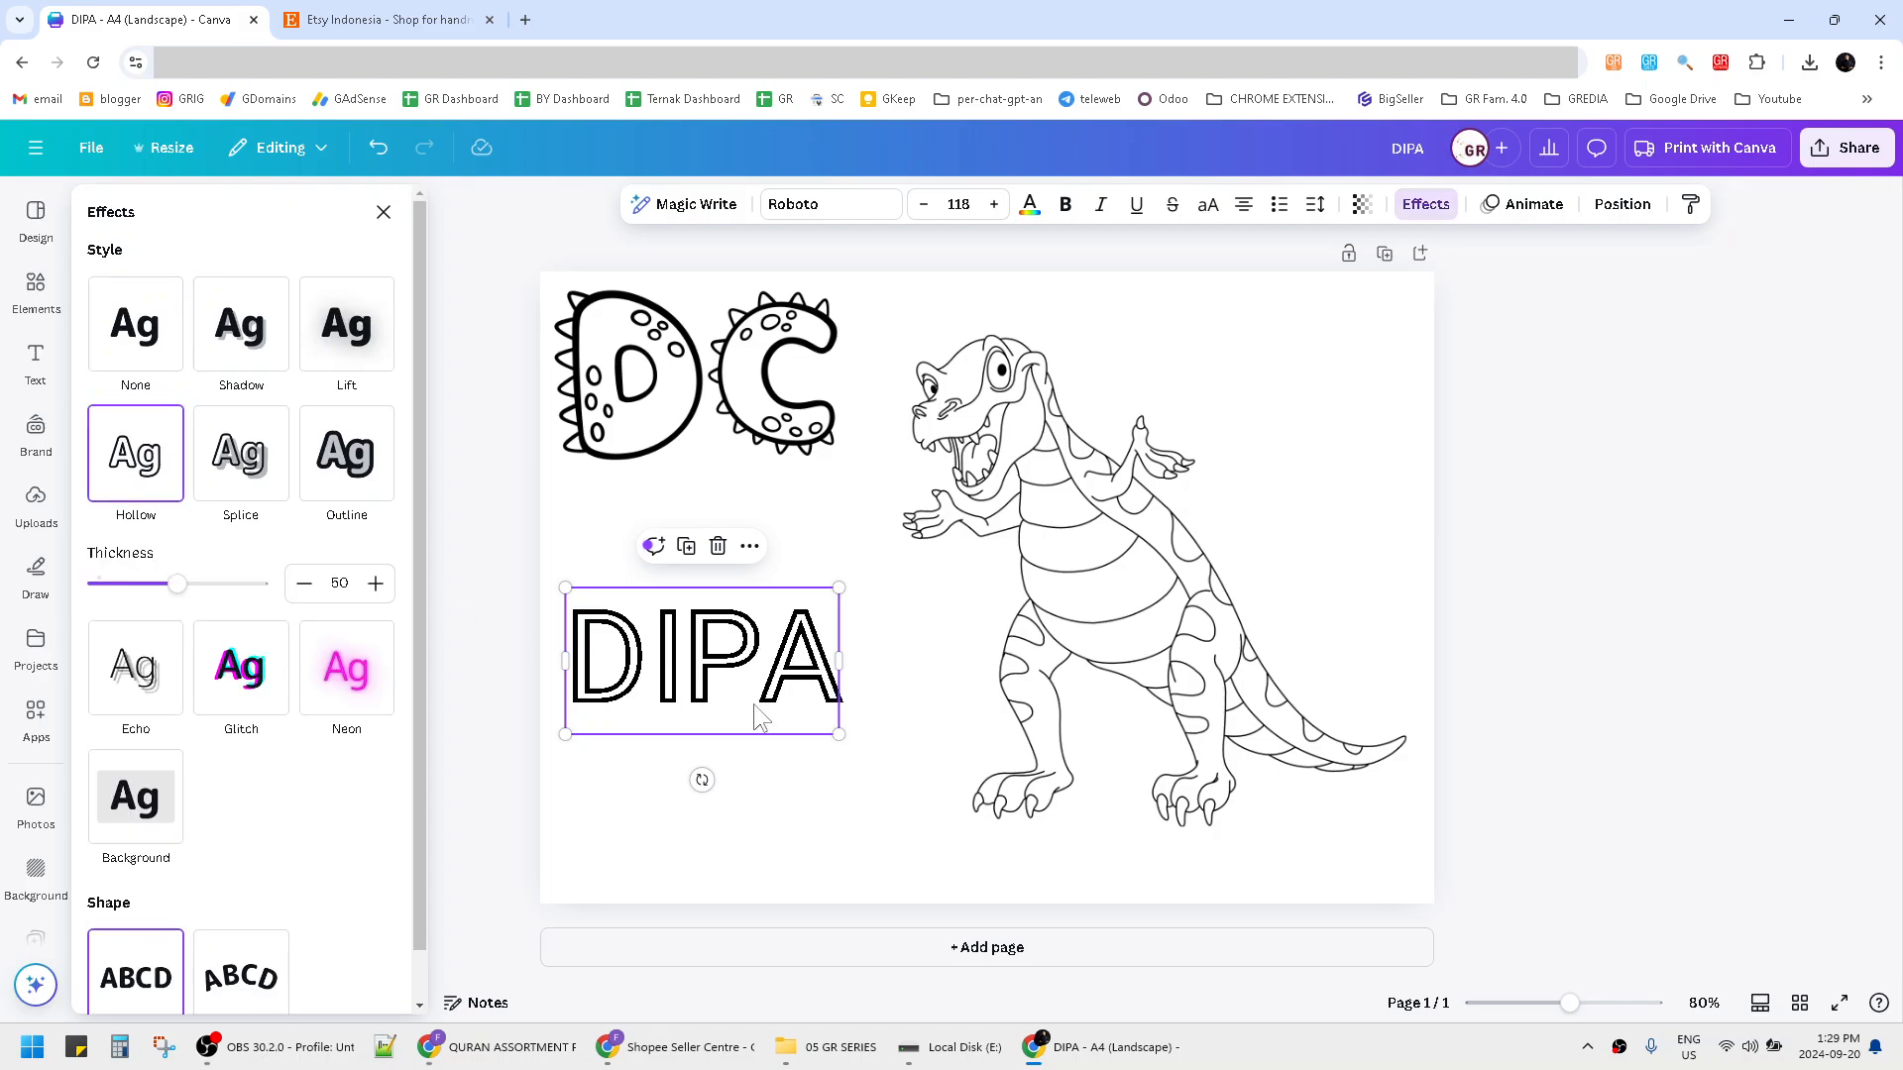
{"action": "left_click_drag", "start_coordinate": [840, 733], "coordinate": [974, 868]}
Shift the T-rex to the page's right edge and shrink the DC letters into a small pair above the name.
{"action": "left_click_drag", "start_coordinate": [1120, 709], "coordinate": [1190, 732]}
{"action": "left_click", "coordinate": [778, 448]}
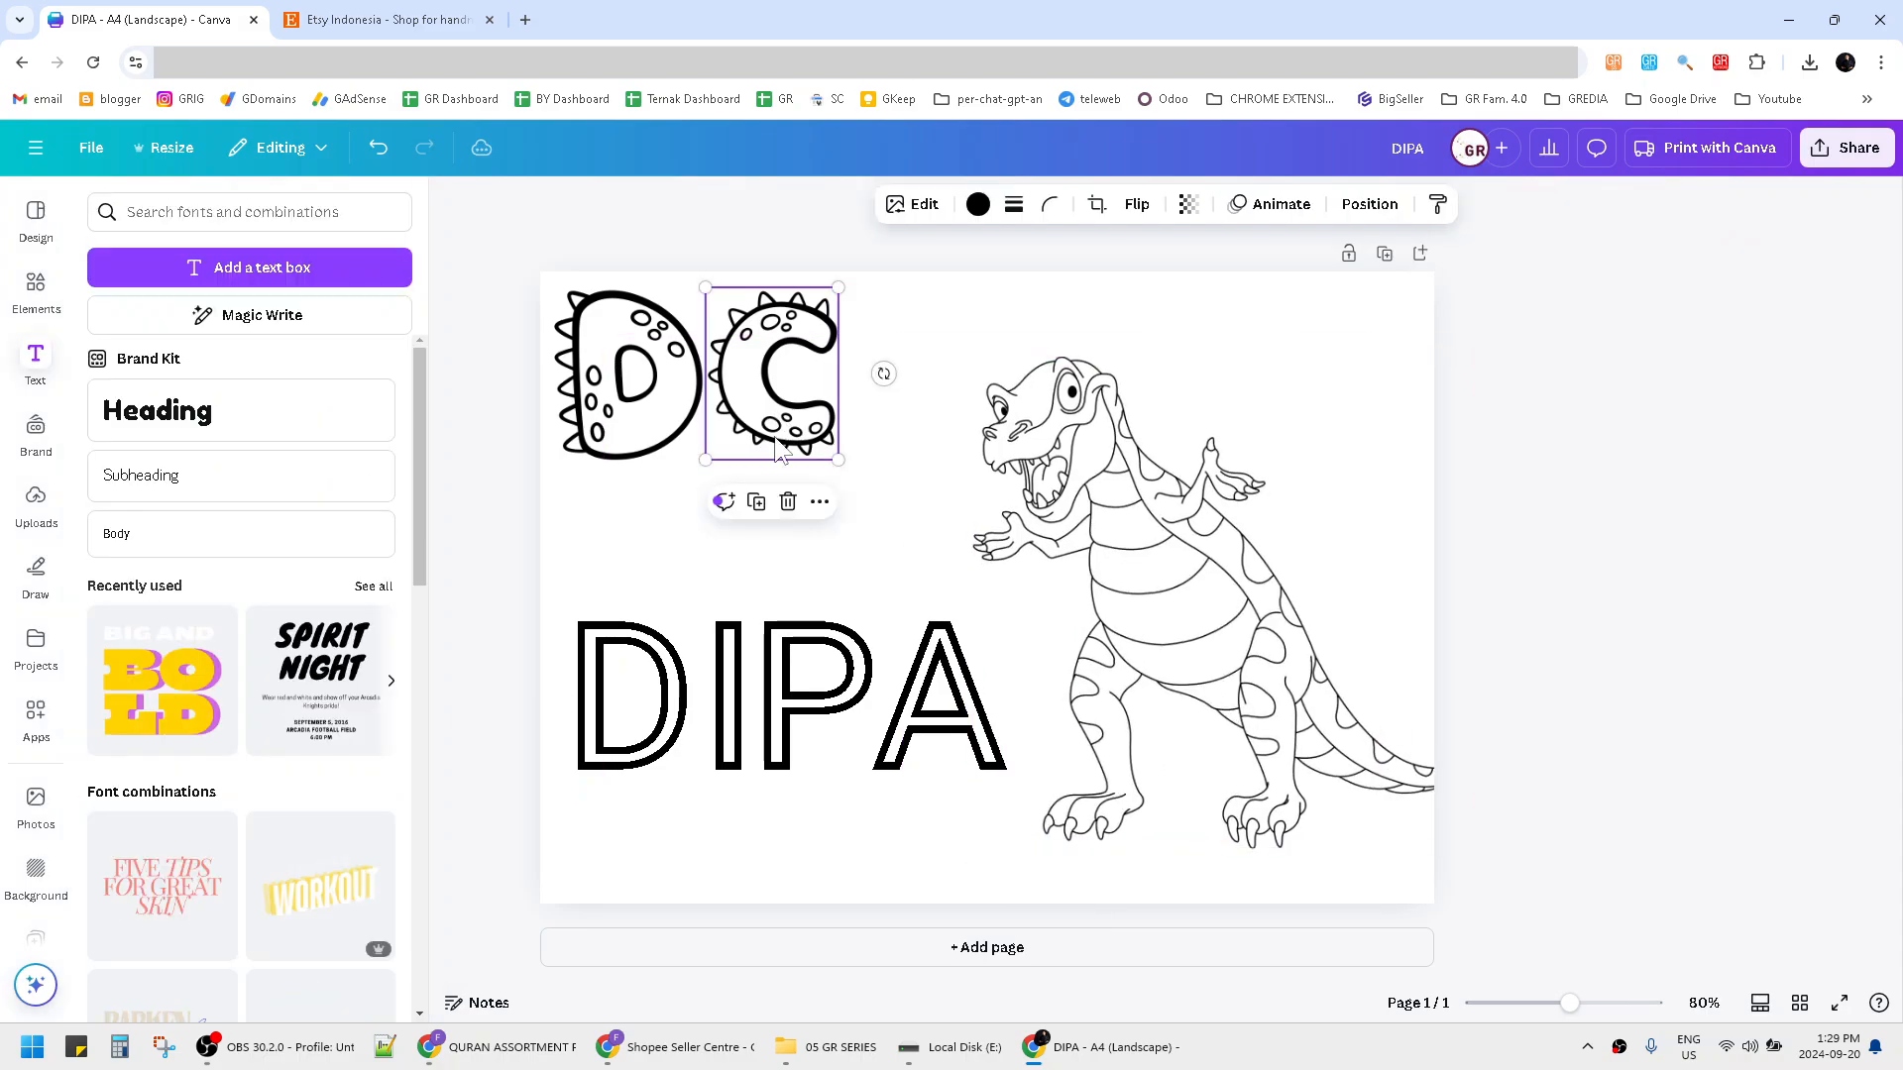
{"action": "left_click_drag", "start_coordinate": [604, 527], "coordinate": [739, 422]}
Move the name text up slightly, search the fonts for "kids" and set the name in Borsok.
{"action": "left_click_drag", "start_coordinate": [780, 663], "coordinate": [780, 600]}
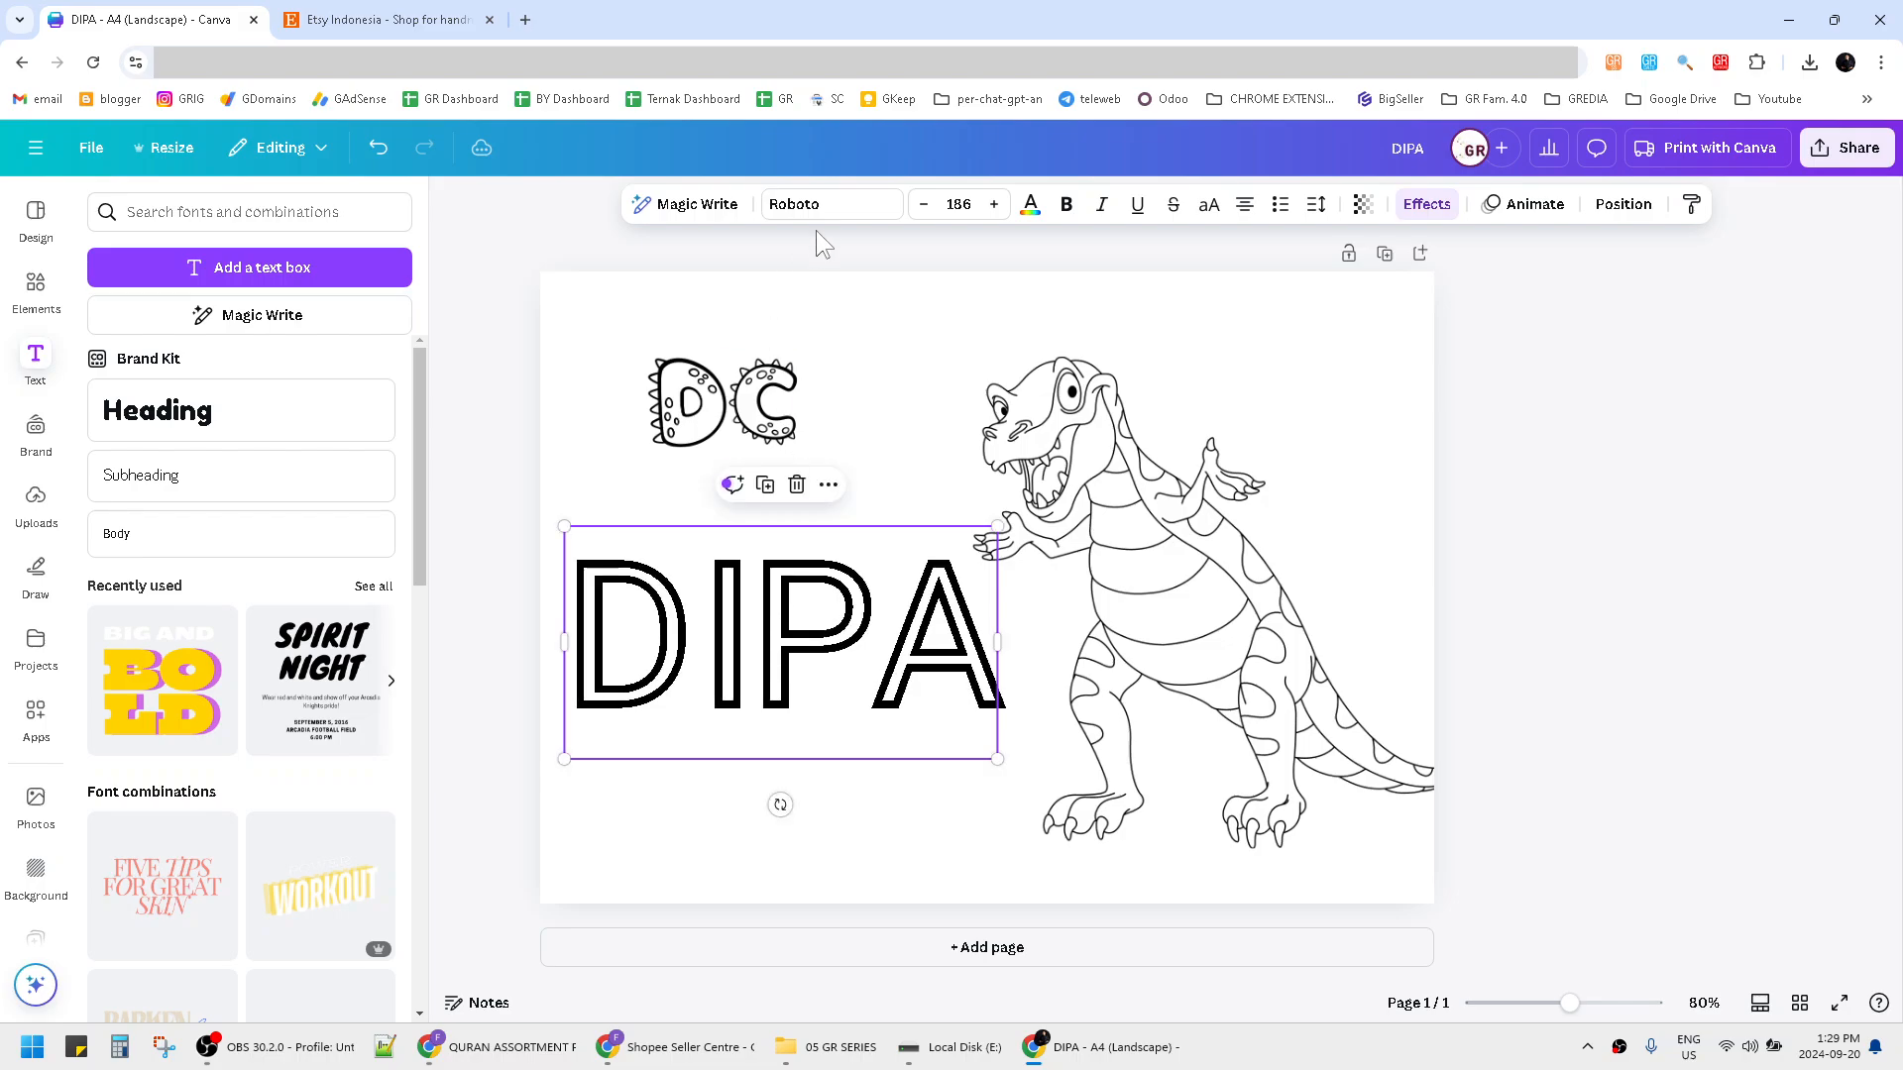
{"action": "left_click", "coordinate": [850, 212]}
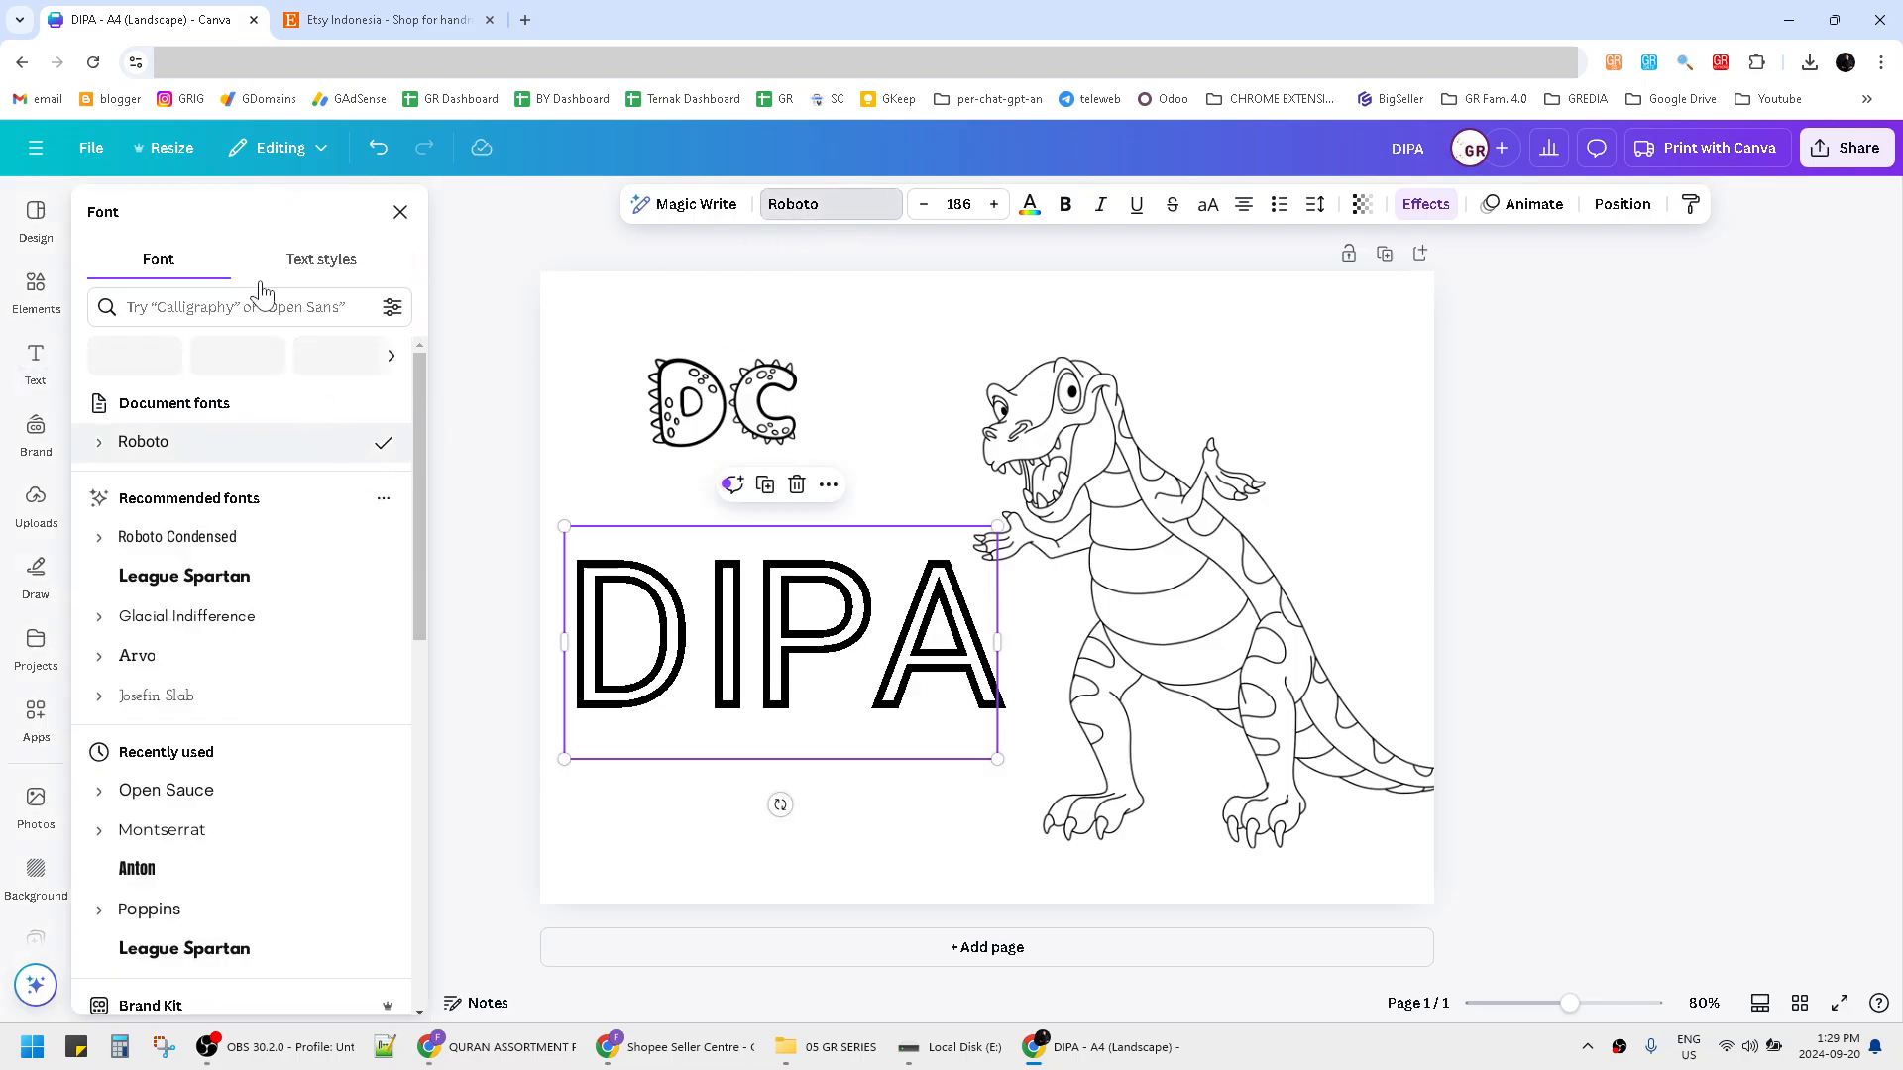
{"action": "left_click", "coordinate": [241, 311]}
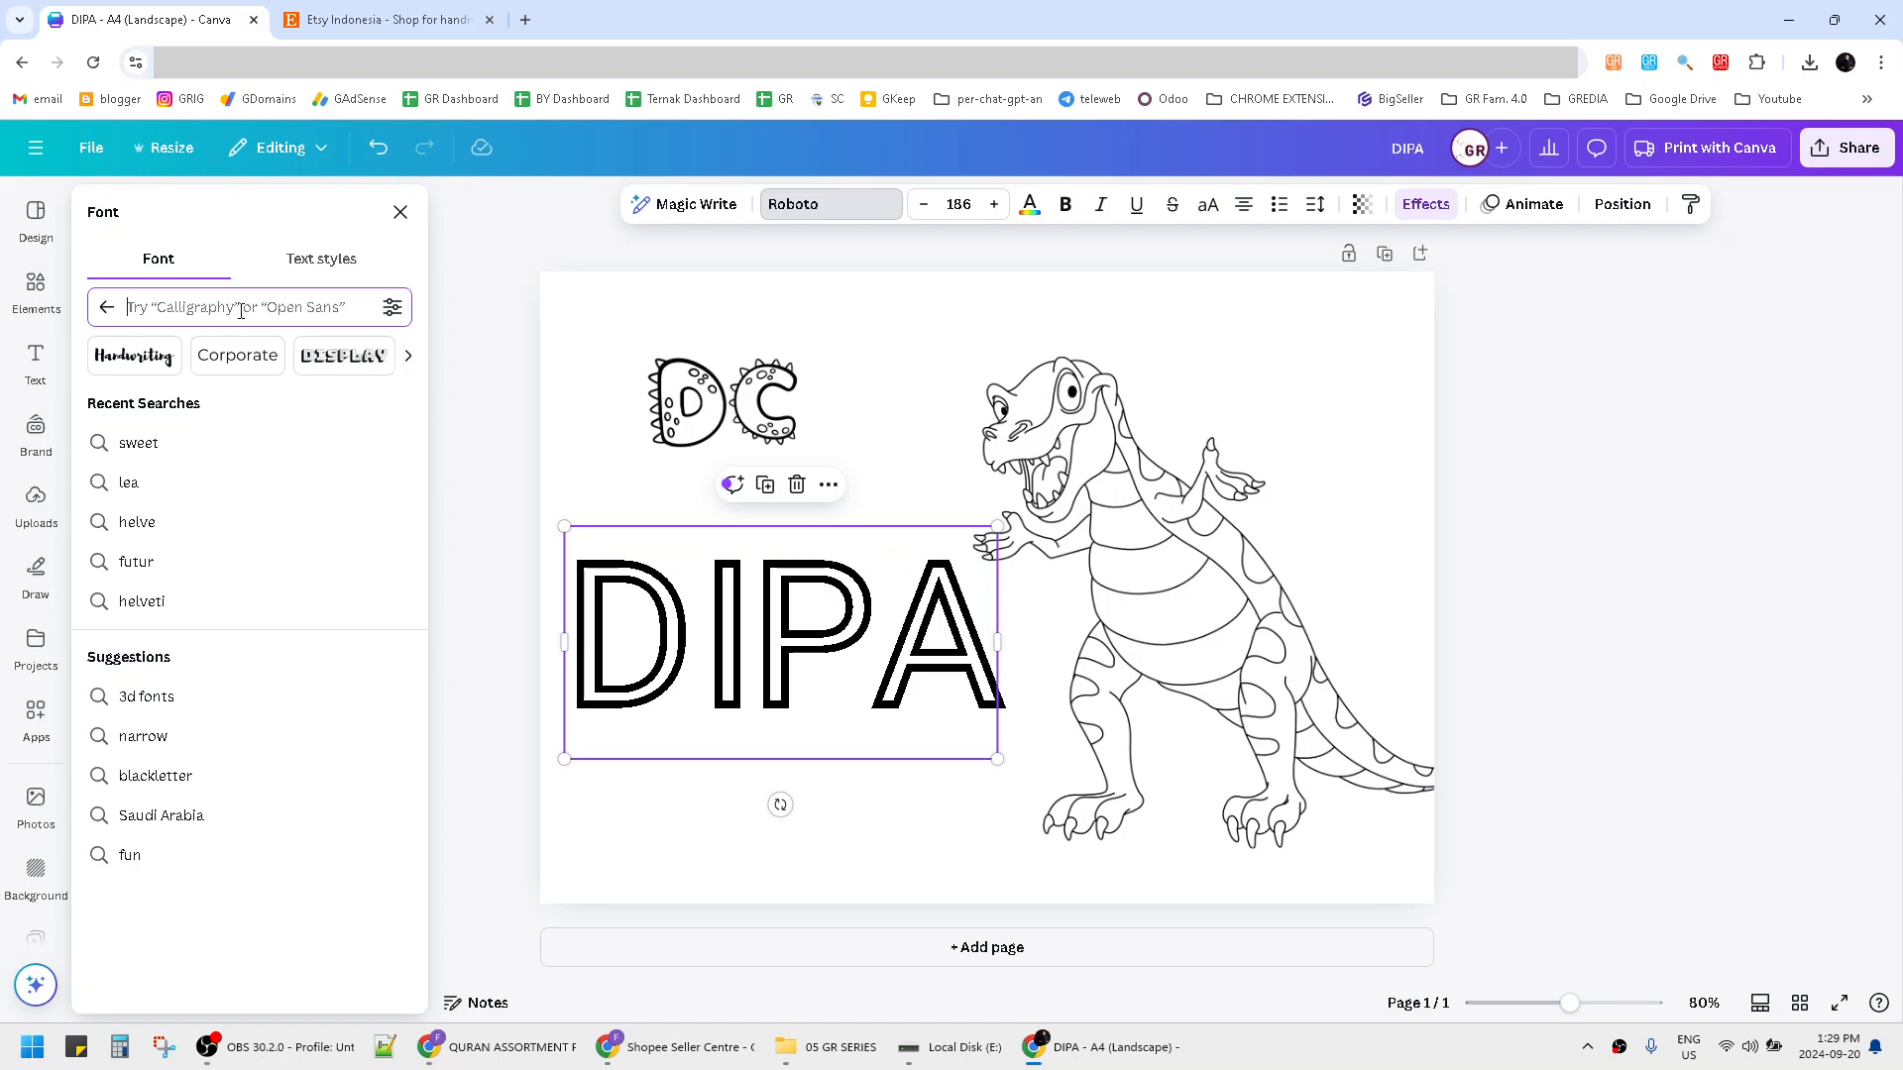
{"action": "type", "text": "kids"}
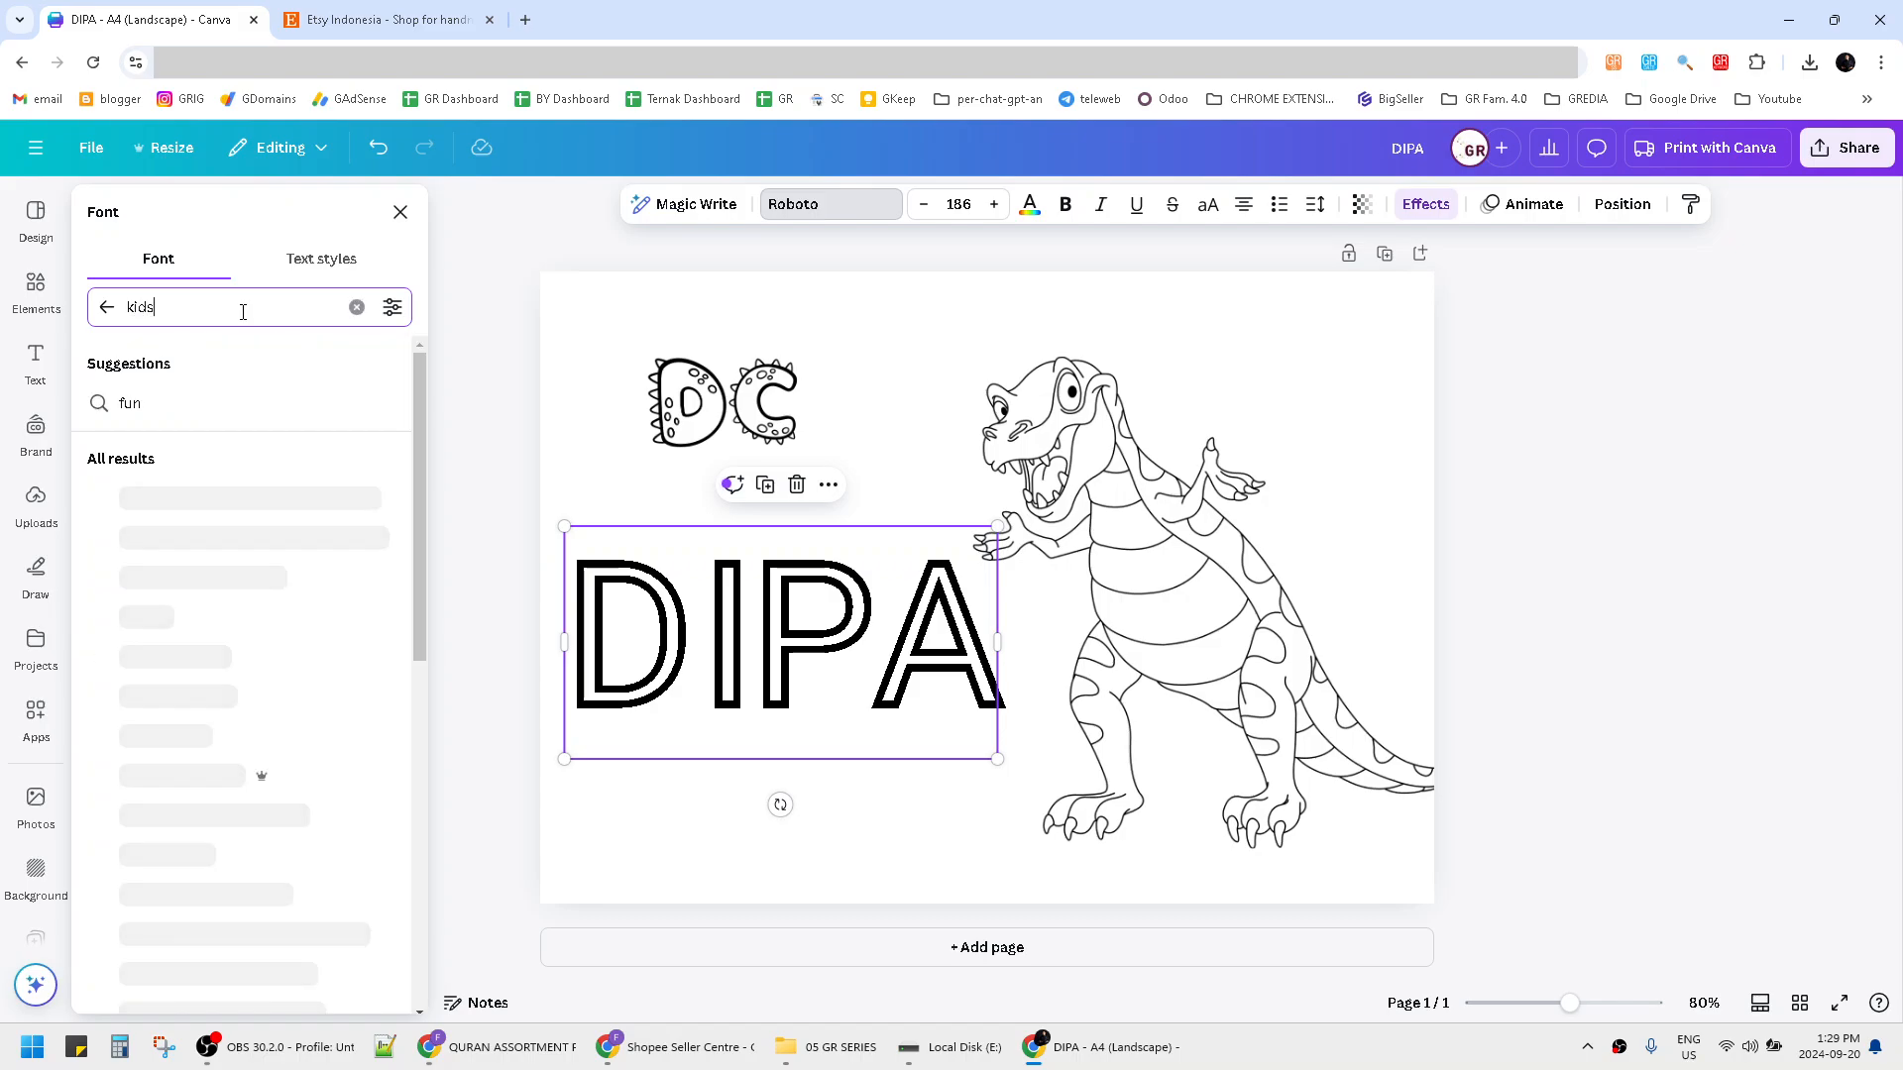
{"action": "scroll", "coordinate": [228, 674], "scroll_direction": "down", "scroll_amount": 3}
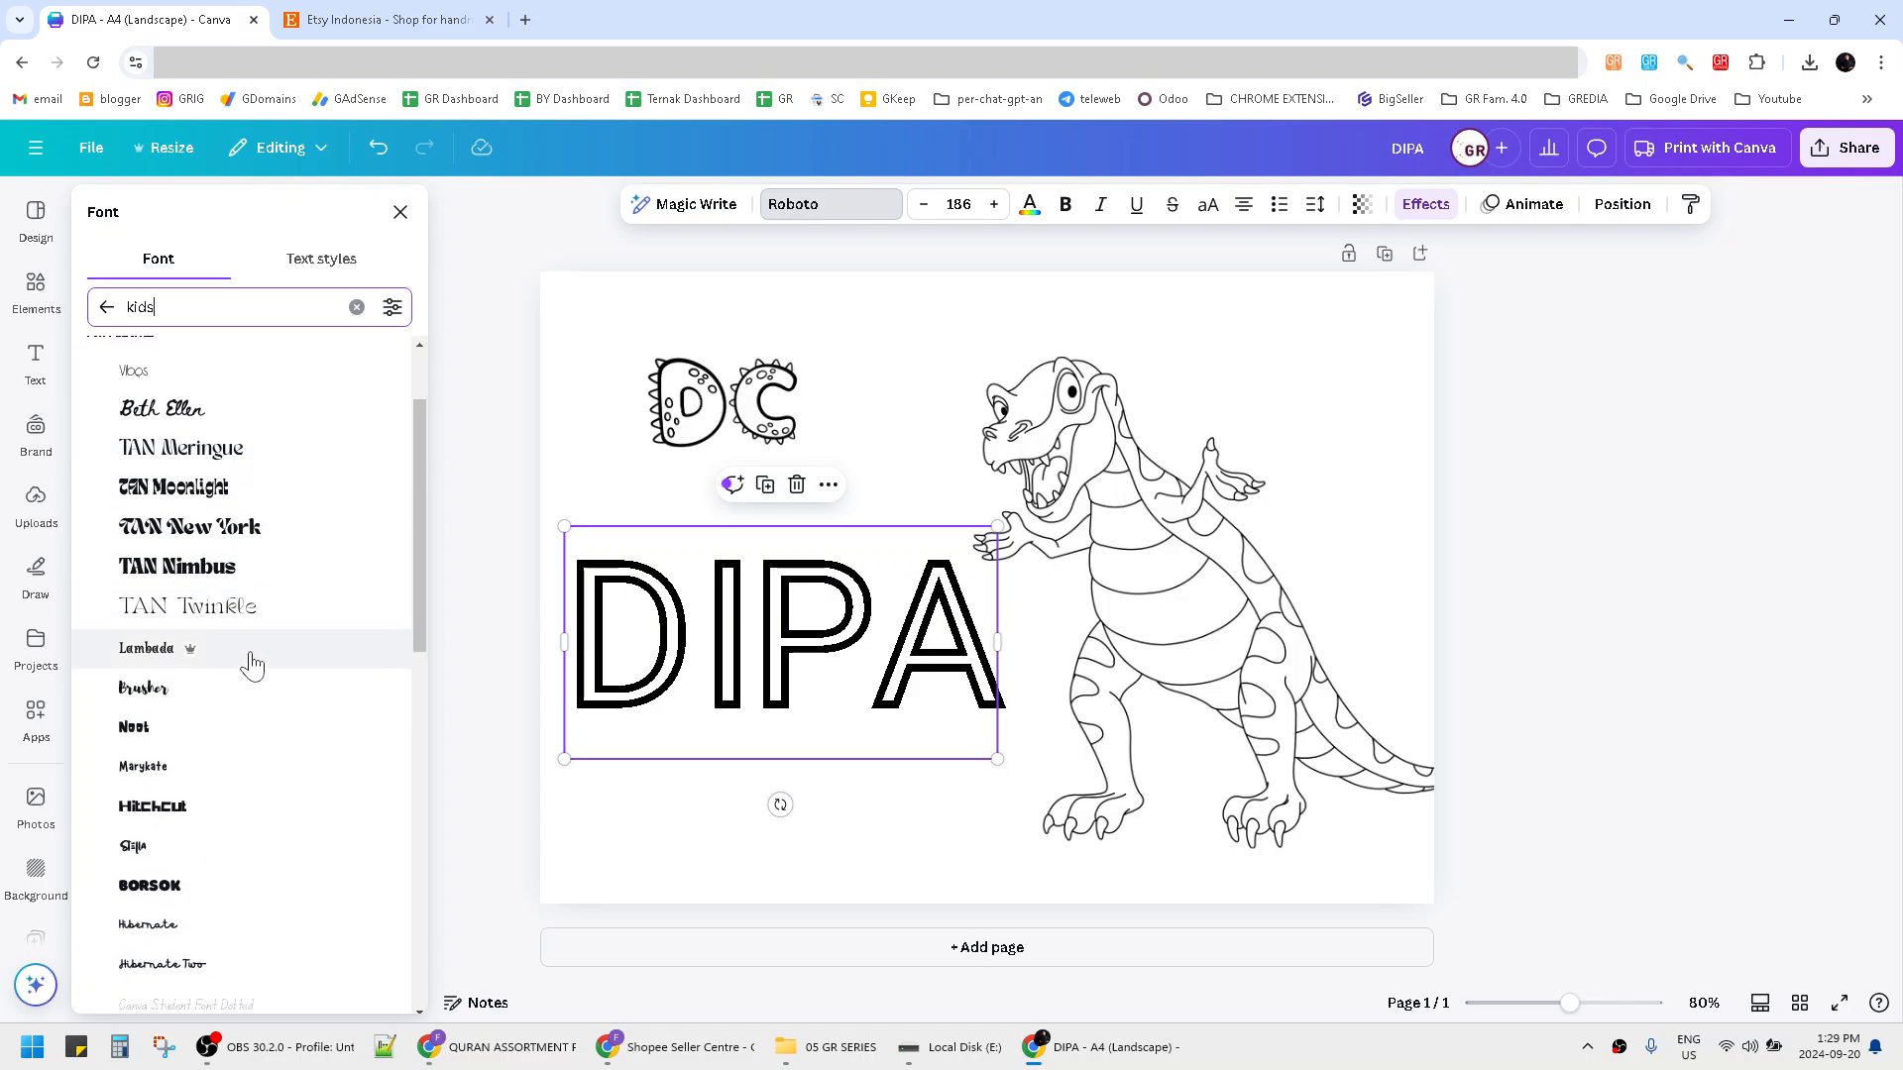
{"action": "left_click", "coordinate": [186, 734]}
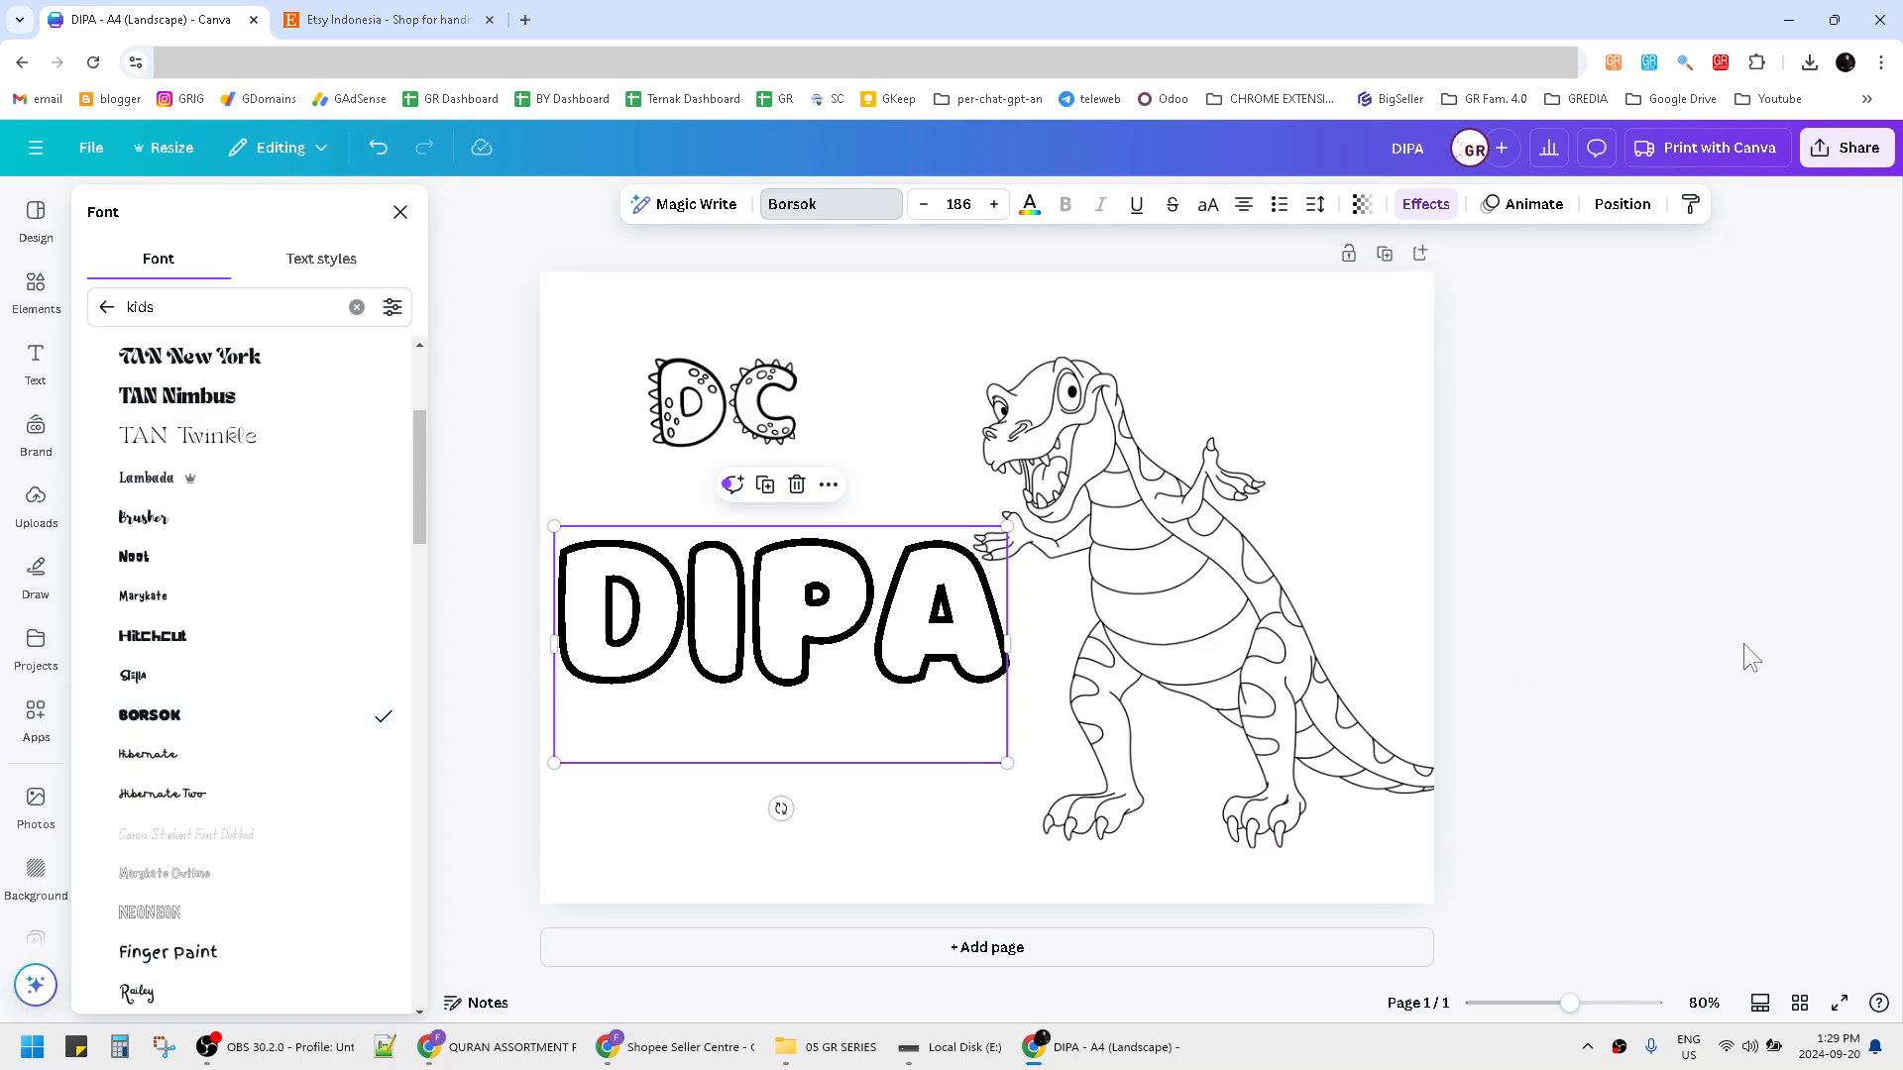
{"action": "key", "text": "Escape"}
Move the name text lower on the page and enlarge it to font size 200.
{"action": "left_click_drag", "start_coordinate": [862, 693], "coordinate": [861, 742]}
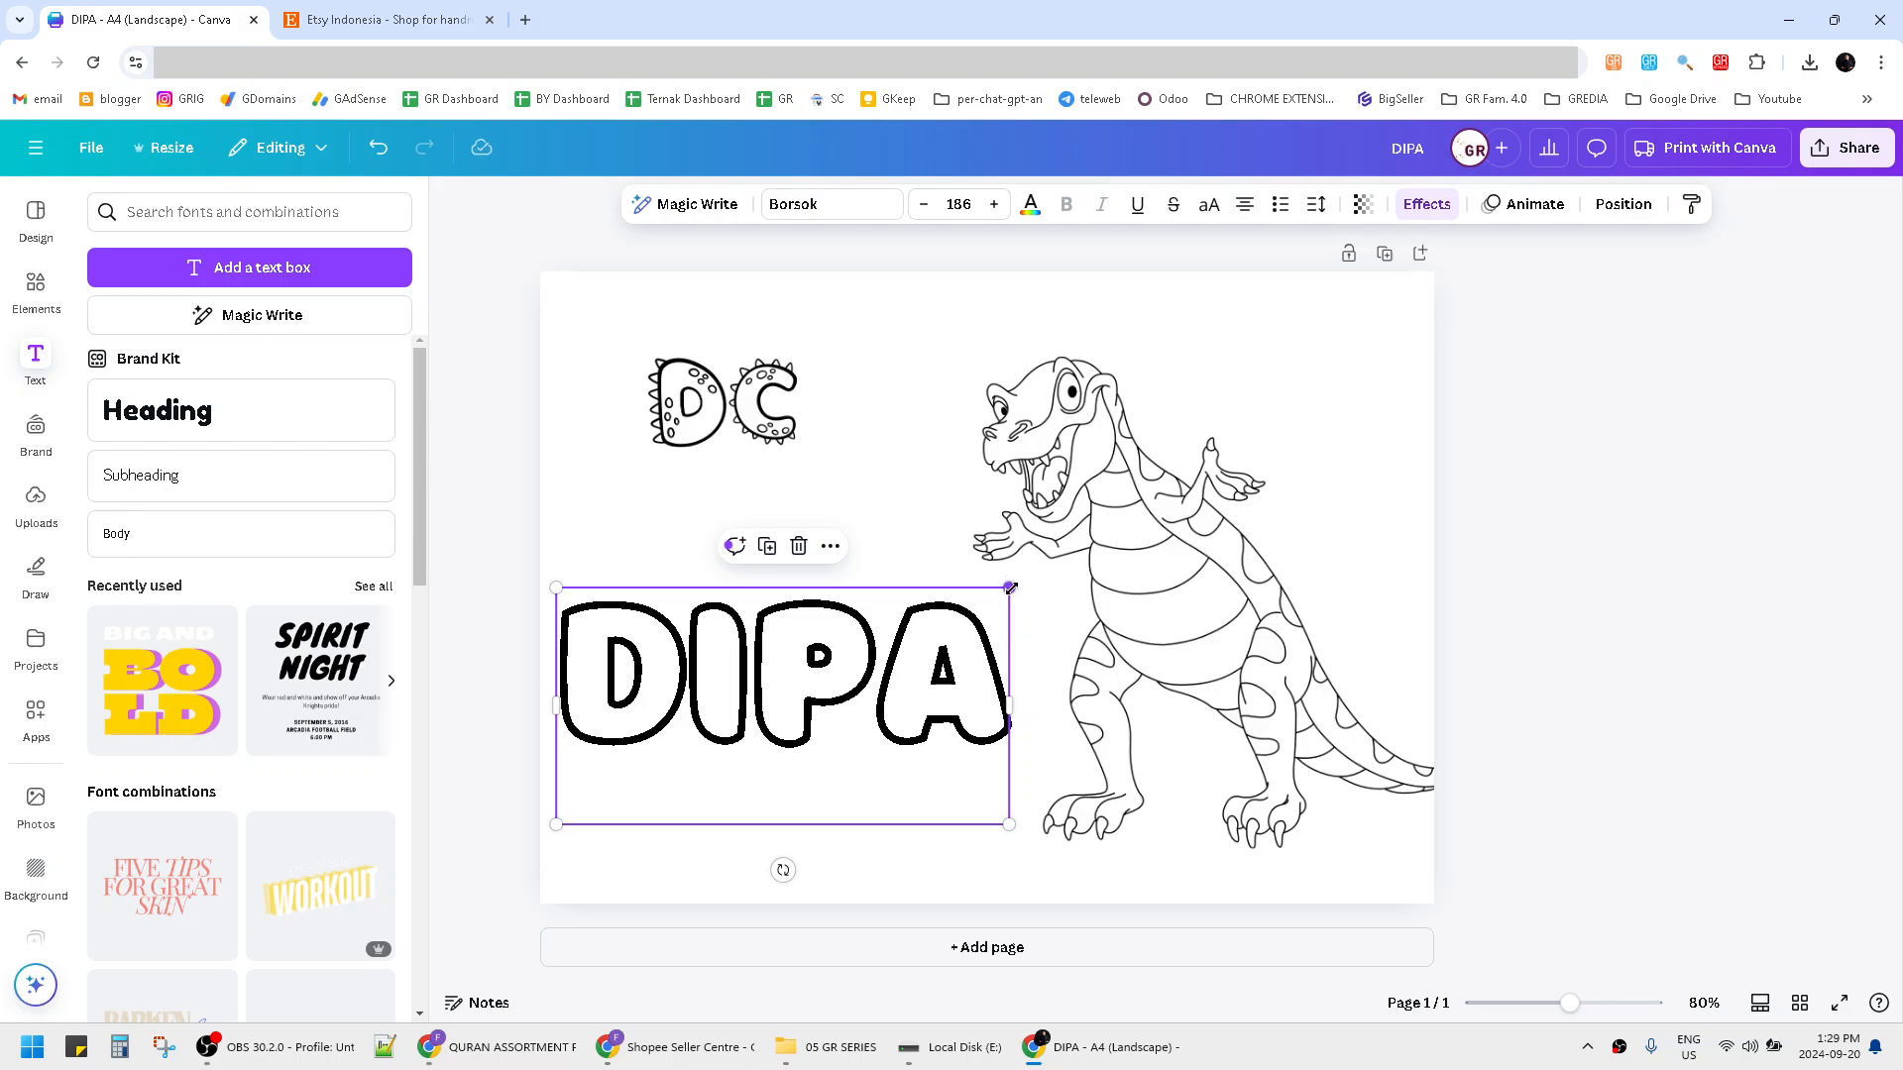
{"action": "left_click_drag", "start_coordinate": [1007, 589], "coordinate": [1048, 579]}
{"action": "left_click_drag", "start_coordinate": [890, 694], "coordinate": [895, 682]}
{"action": "left_click", "coordinate": [1712, 603]}
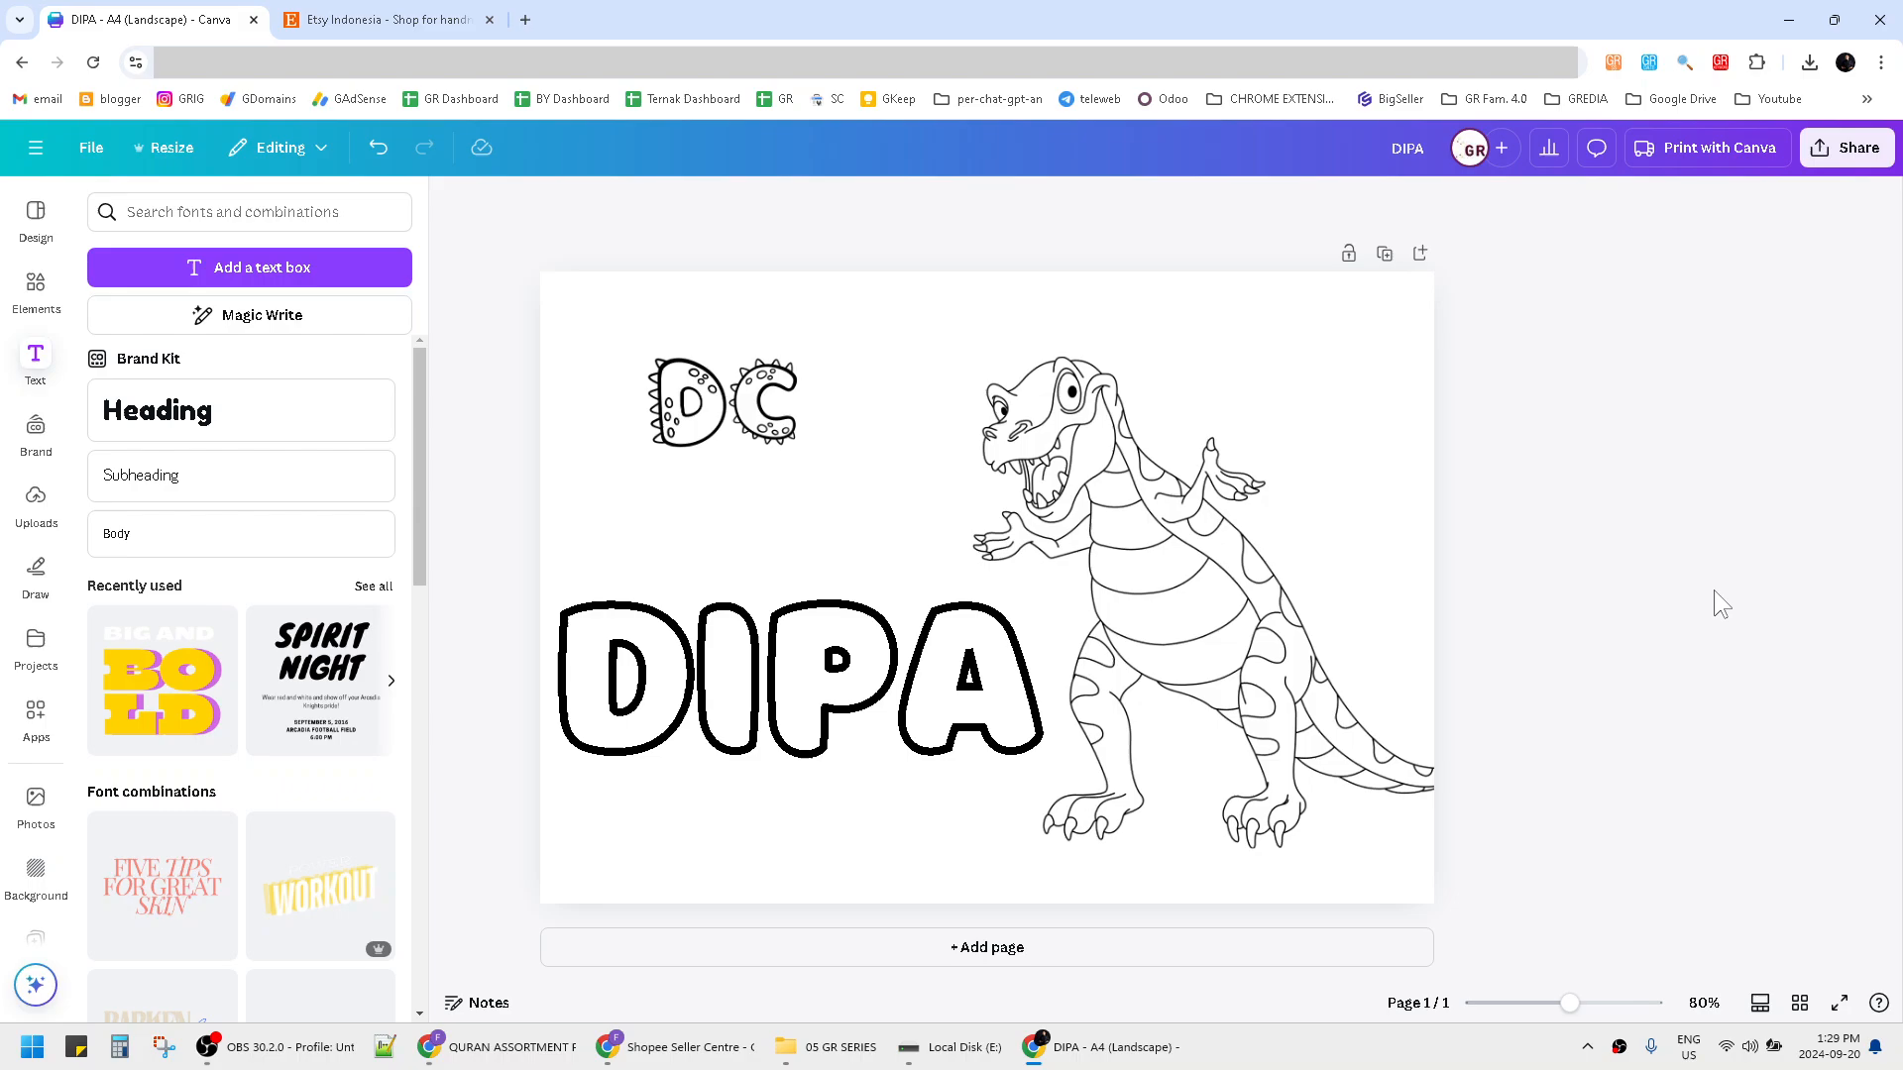
Add a second blank page to the design.
{"action": "left_click", "coordinate": [1021, 950]}
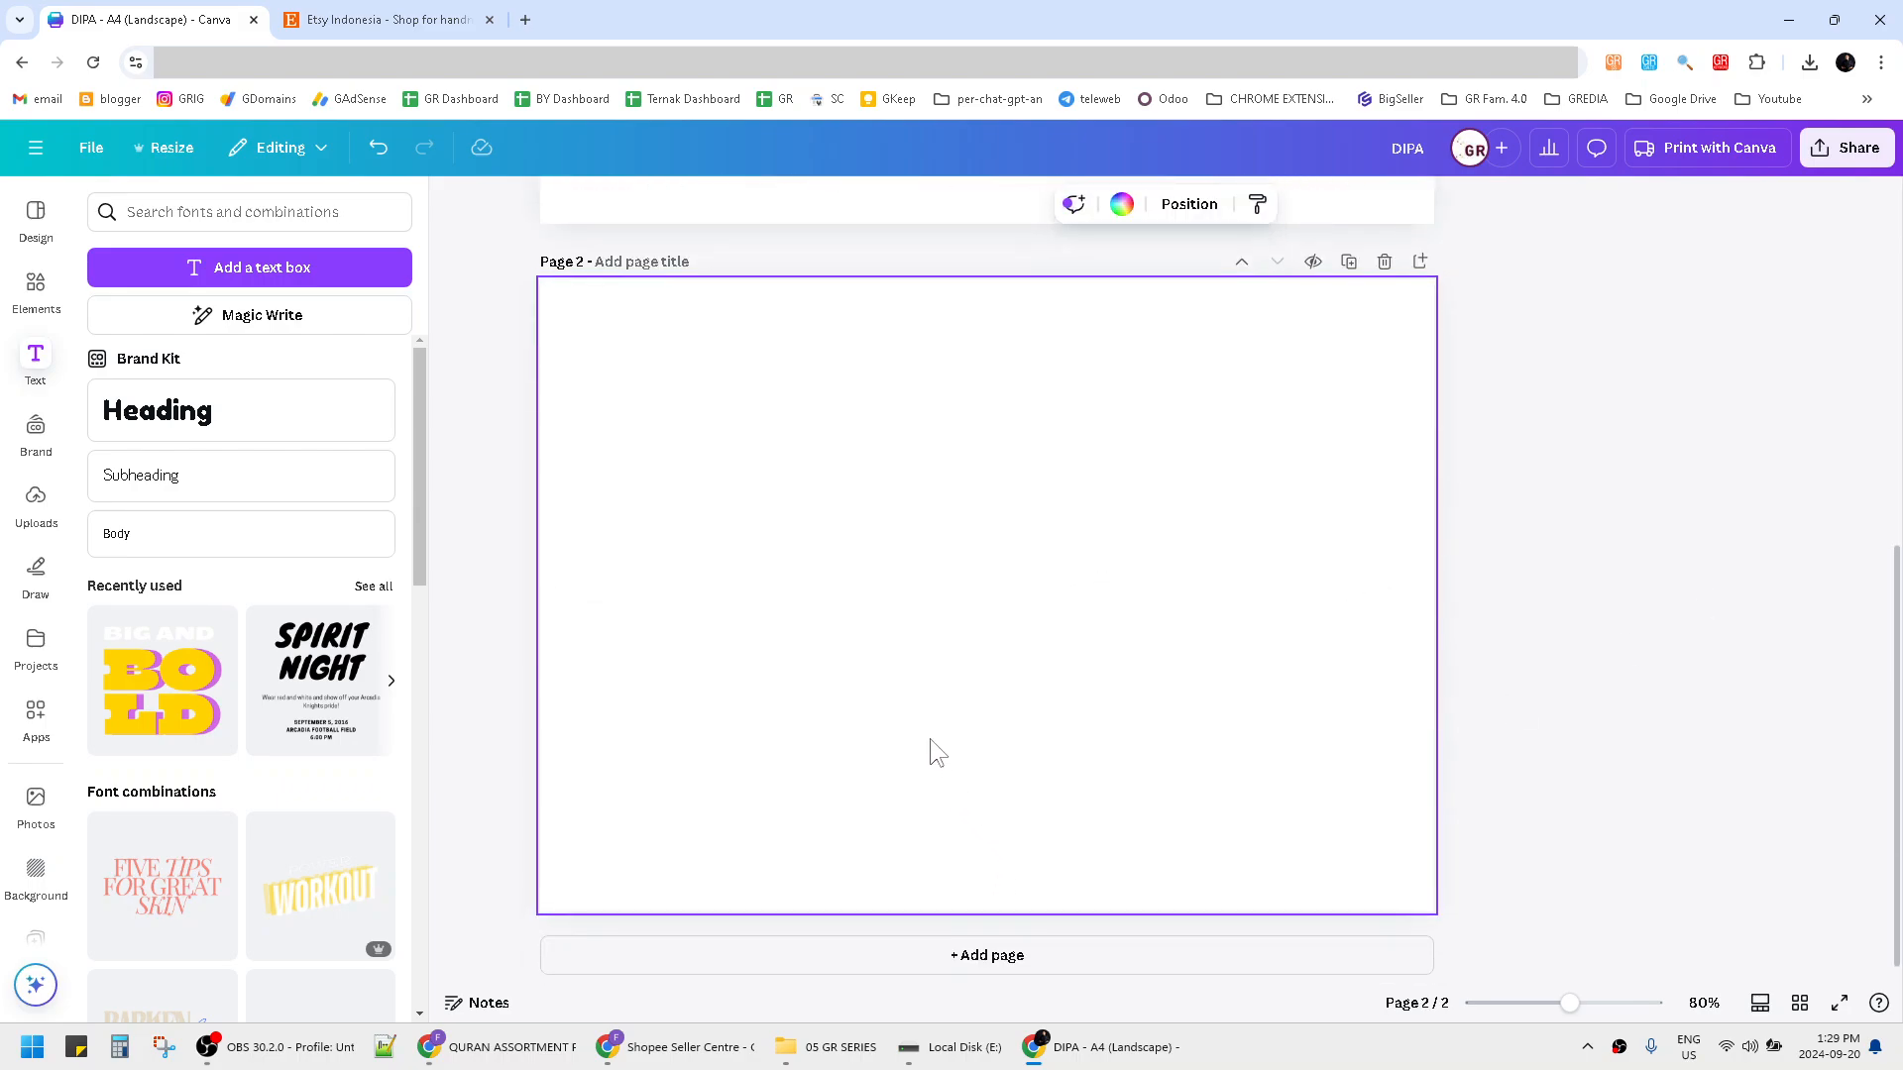
{"action": "scroll", "coordinate": [930, 740], "scroll_direction": "up", "scroll_amount": 3}
Browse the dinosaur graphics results for more outline illustrations suited to coloring pages.
{"action": "left_click", "coordinate": [35, 287]}
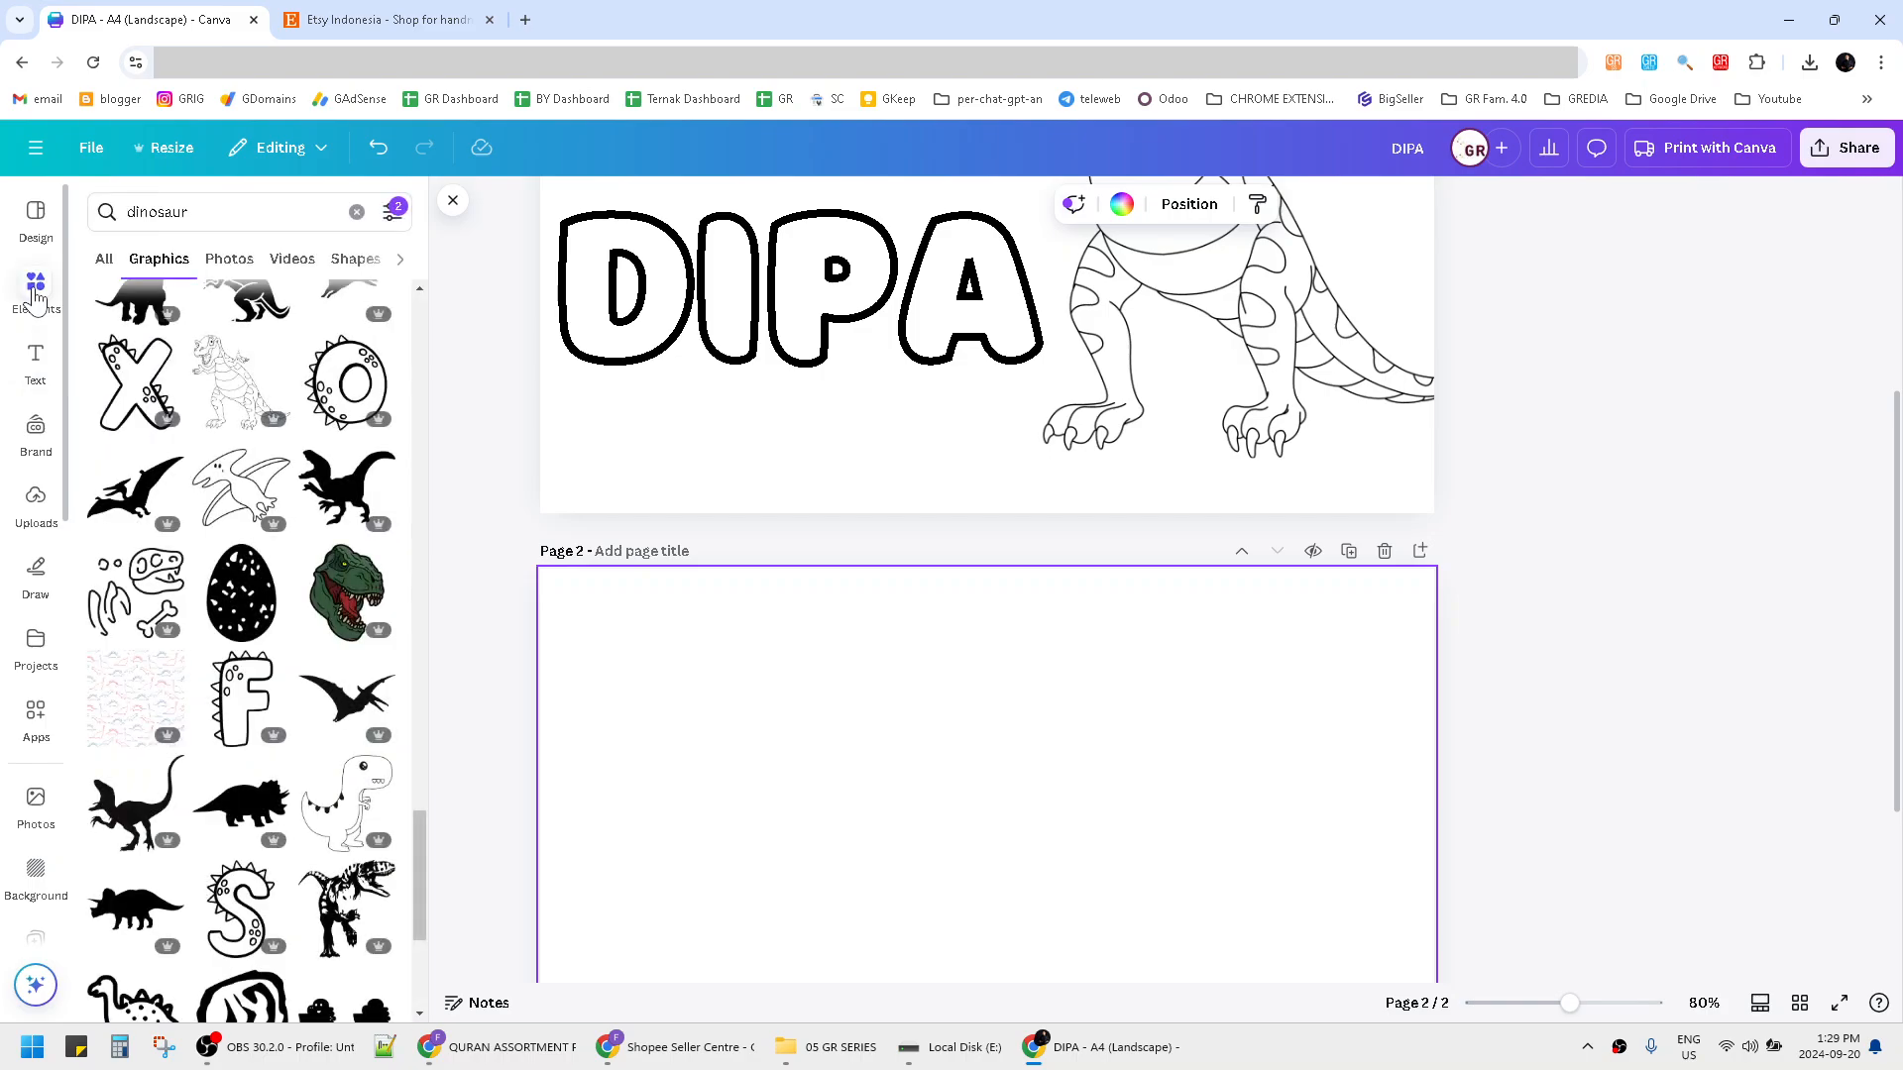
{"action": "scroll", "coordinate": [228, 751], "scroll_direction": "down", "scroll_amount": 6}
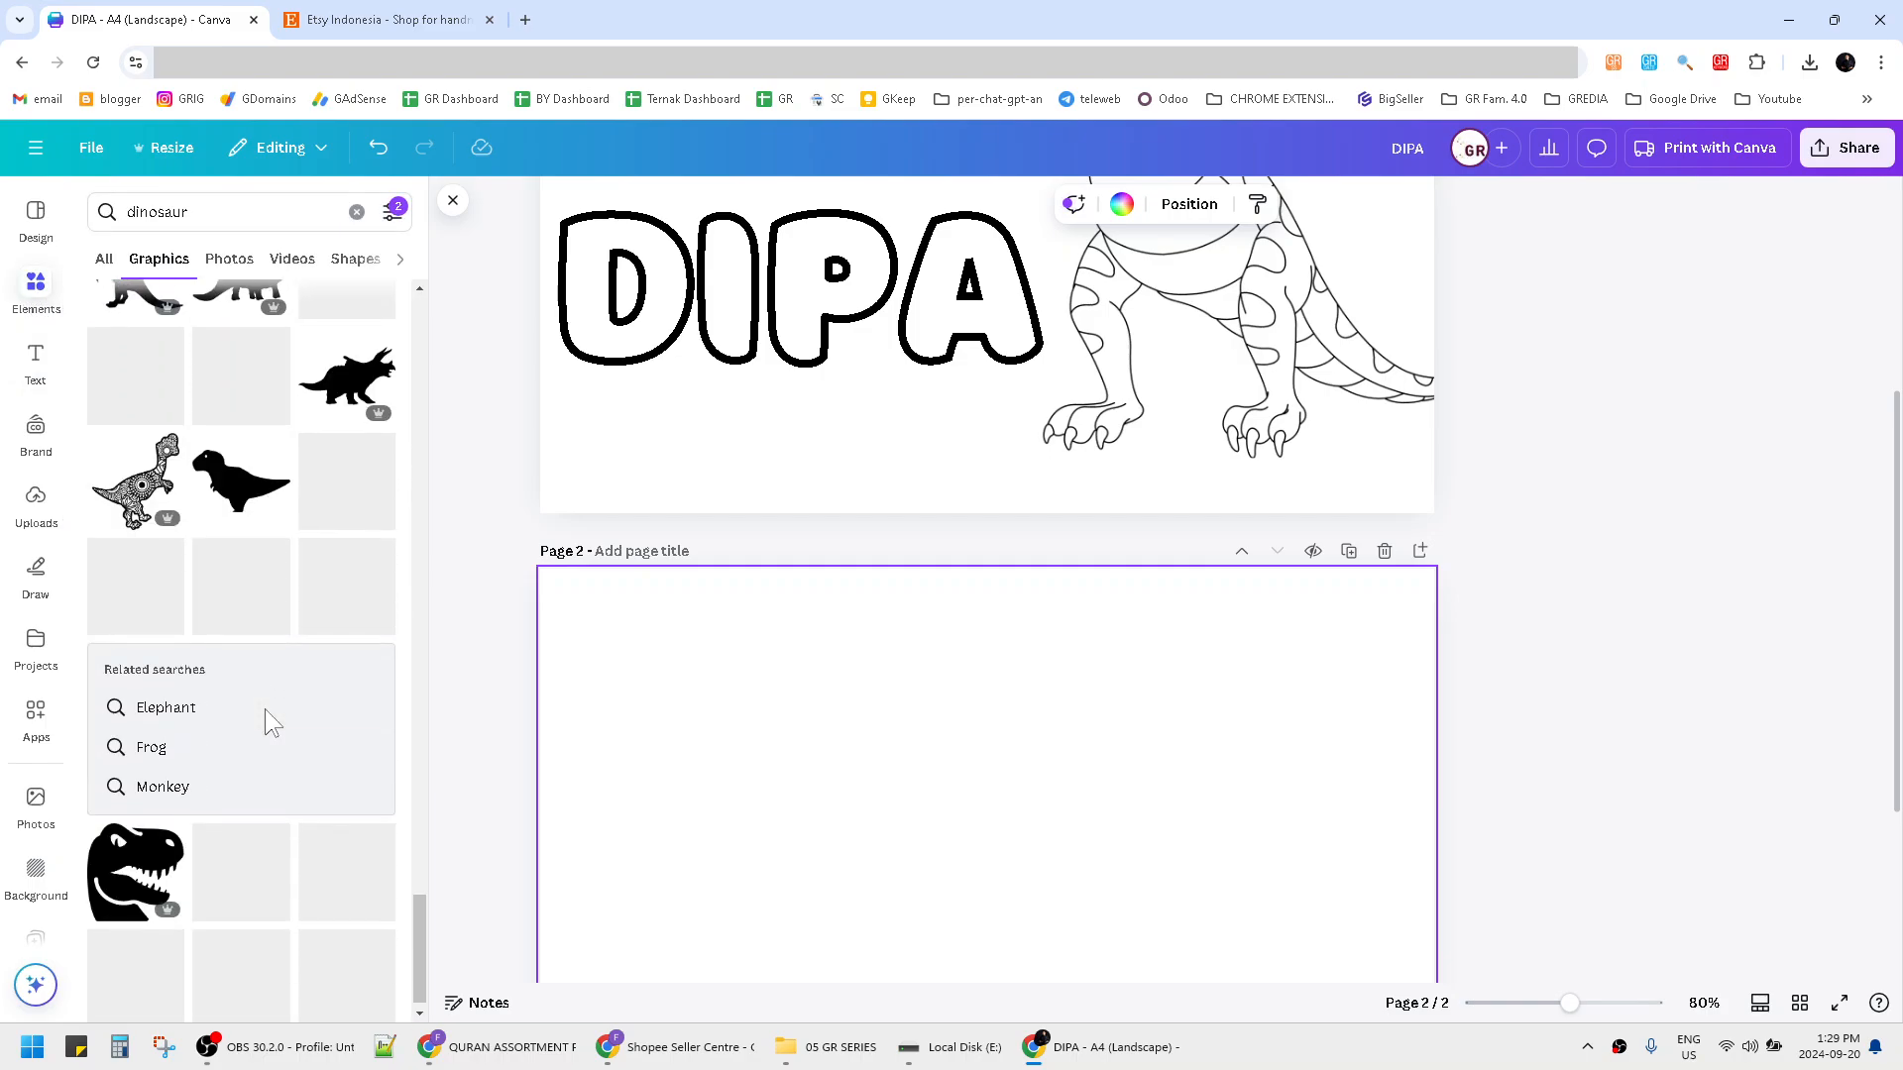
{"action": "scroll", "coordinate": [272, 723], "scroll_direction": "down", "scroll_amount": 3}
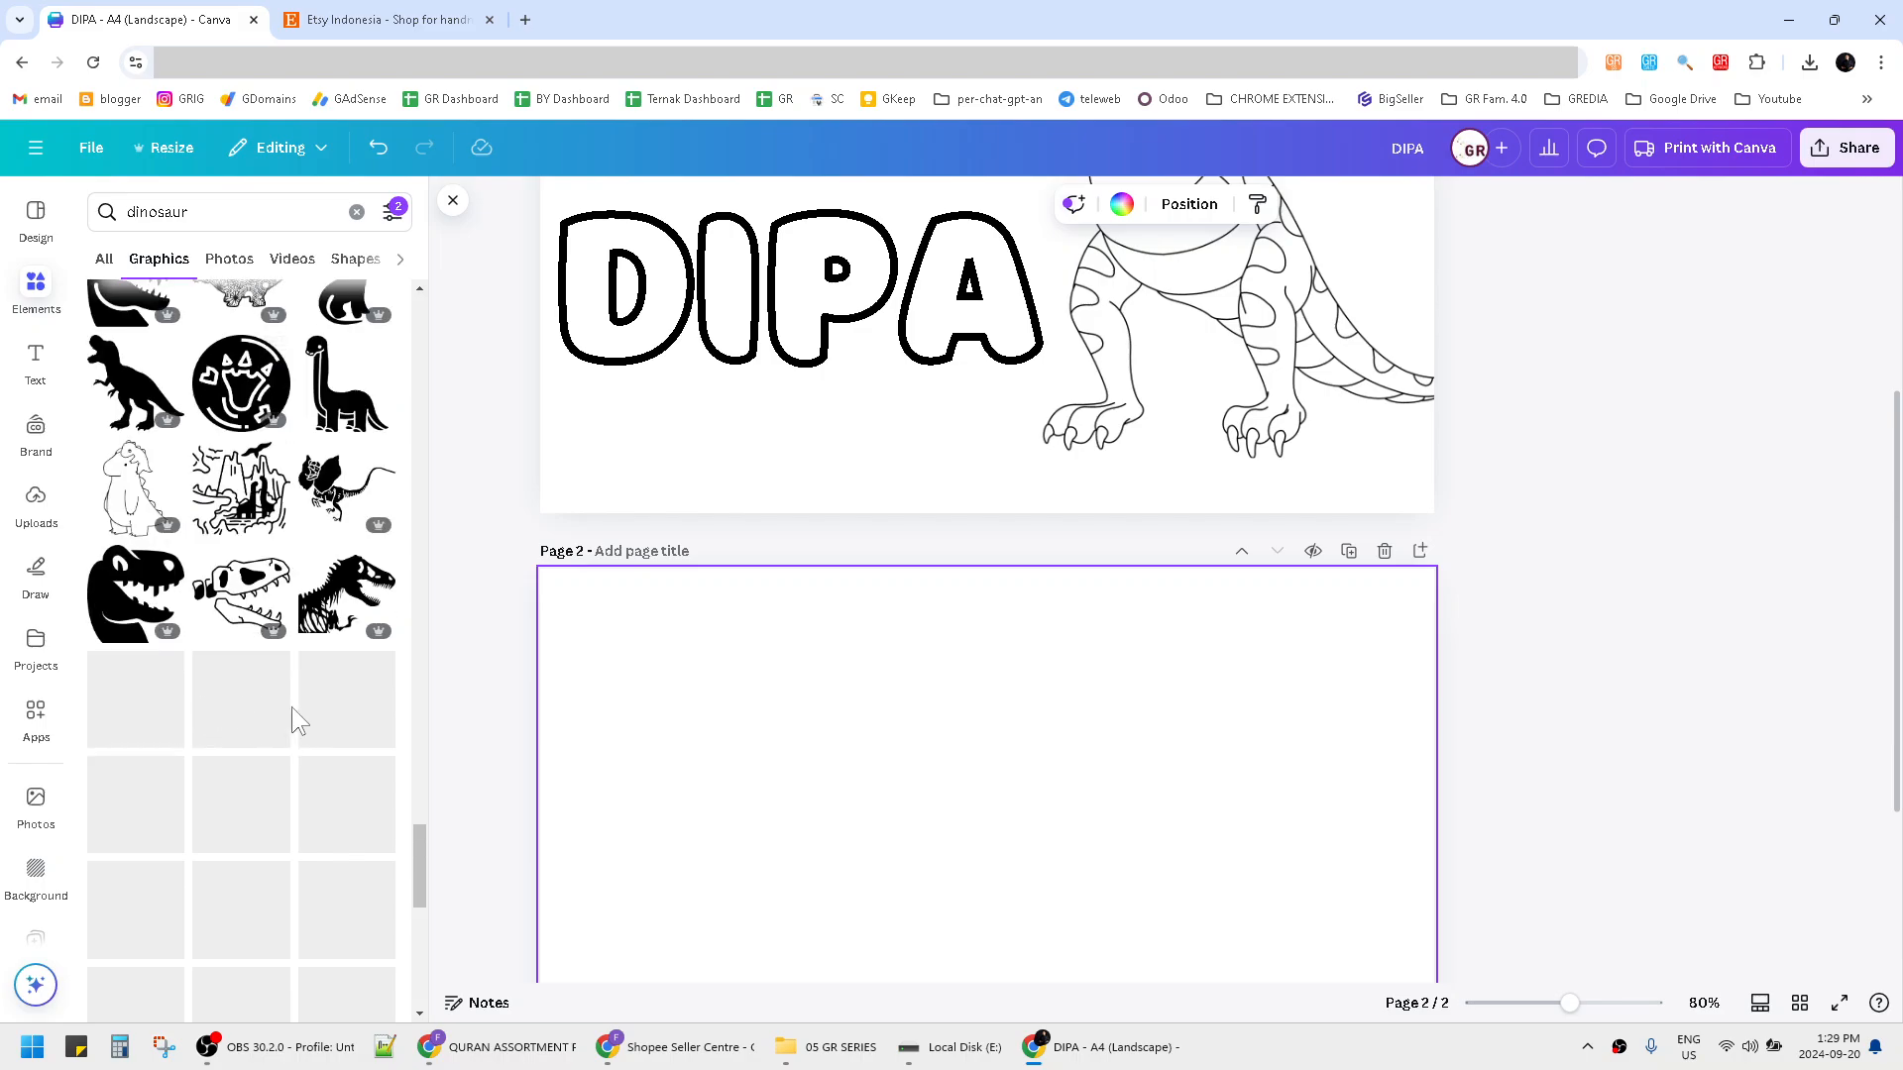
{"action": "scroll", "coordinate": [295, 705], "scroll_direction": "down", "scroll_amount": 3}
{"action": "scroll", "coordinate": [266, 714], "scroll_direction": "down", "scroll_amount": 5}
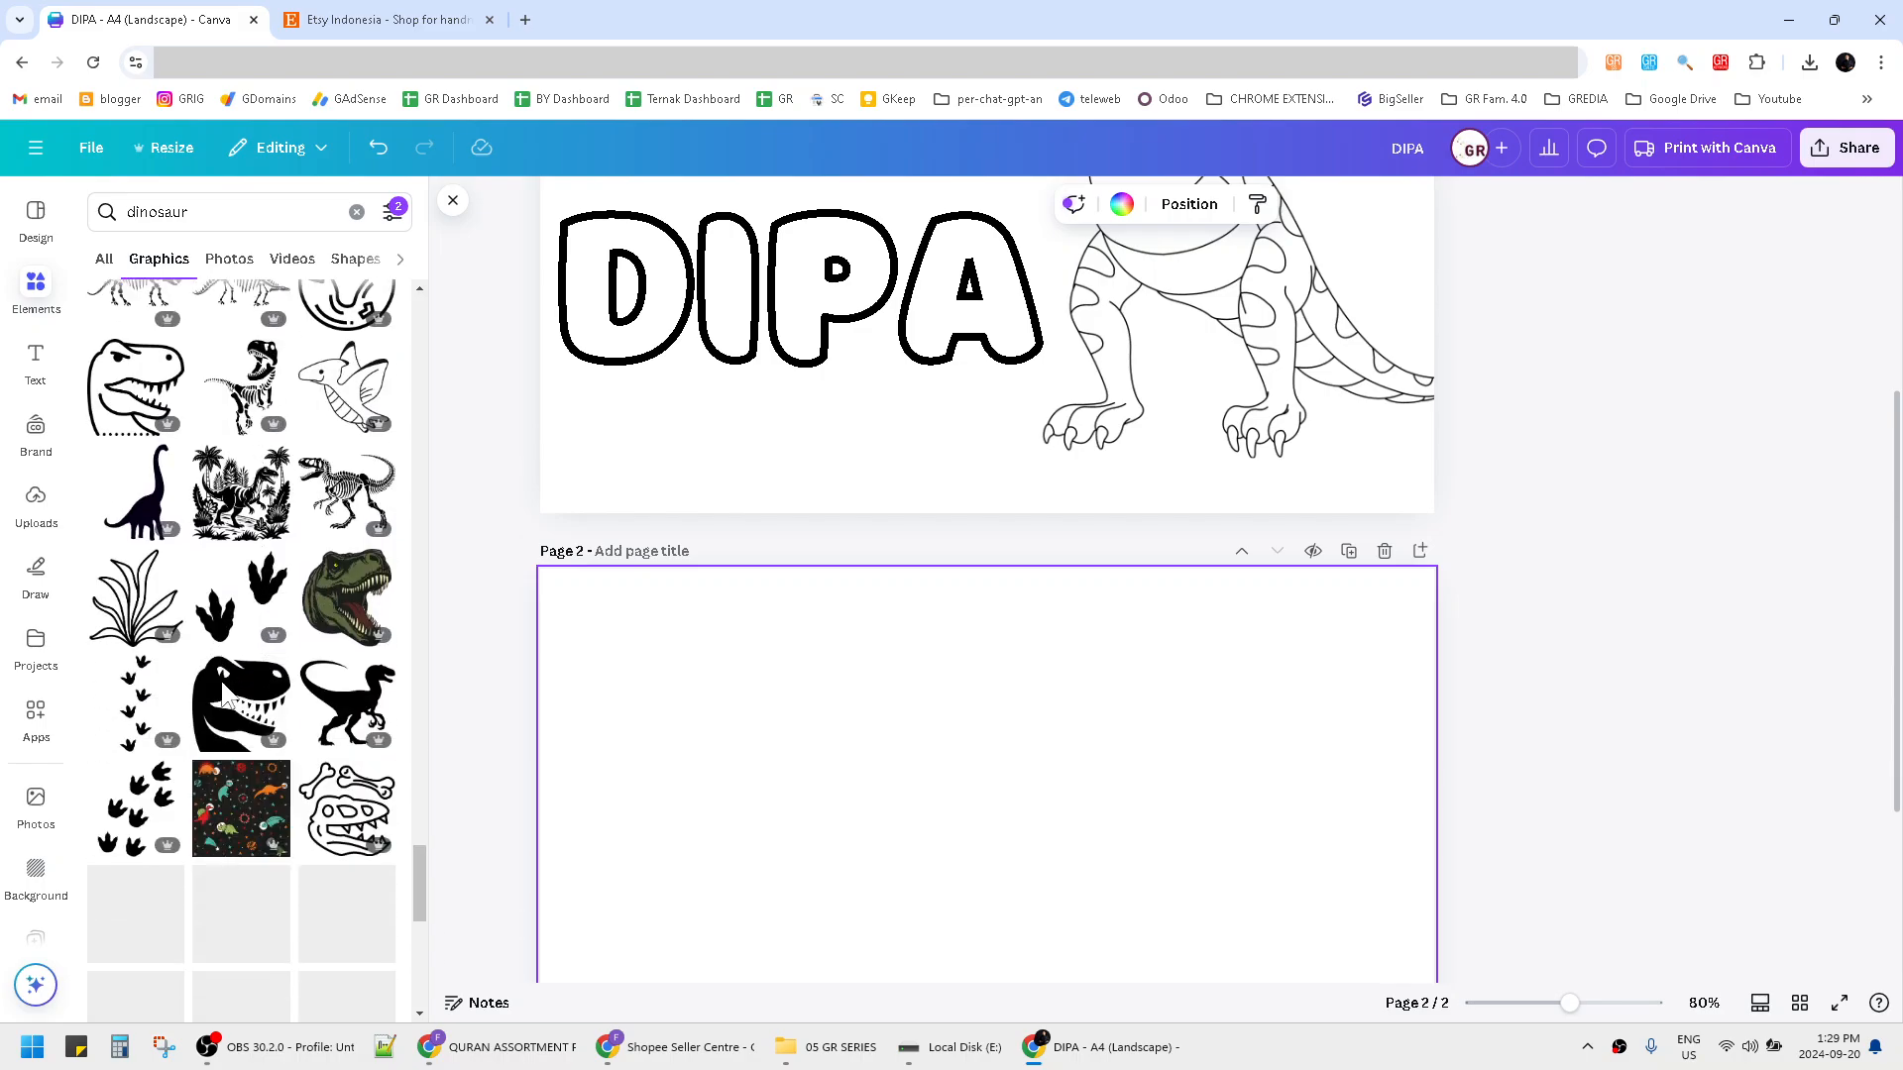
{"action": "scroll", "coordinate": [303, 664], "scroll_direction": "down", "scroll_amount": 1}
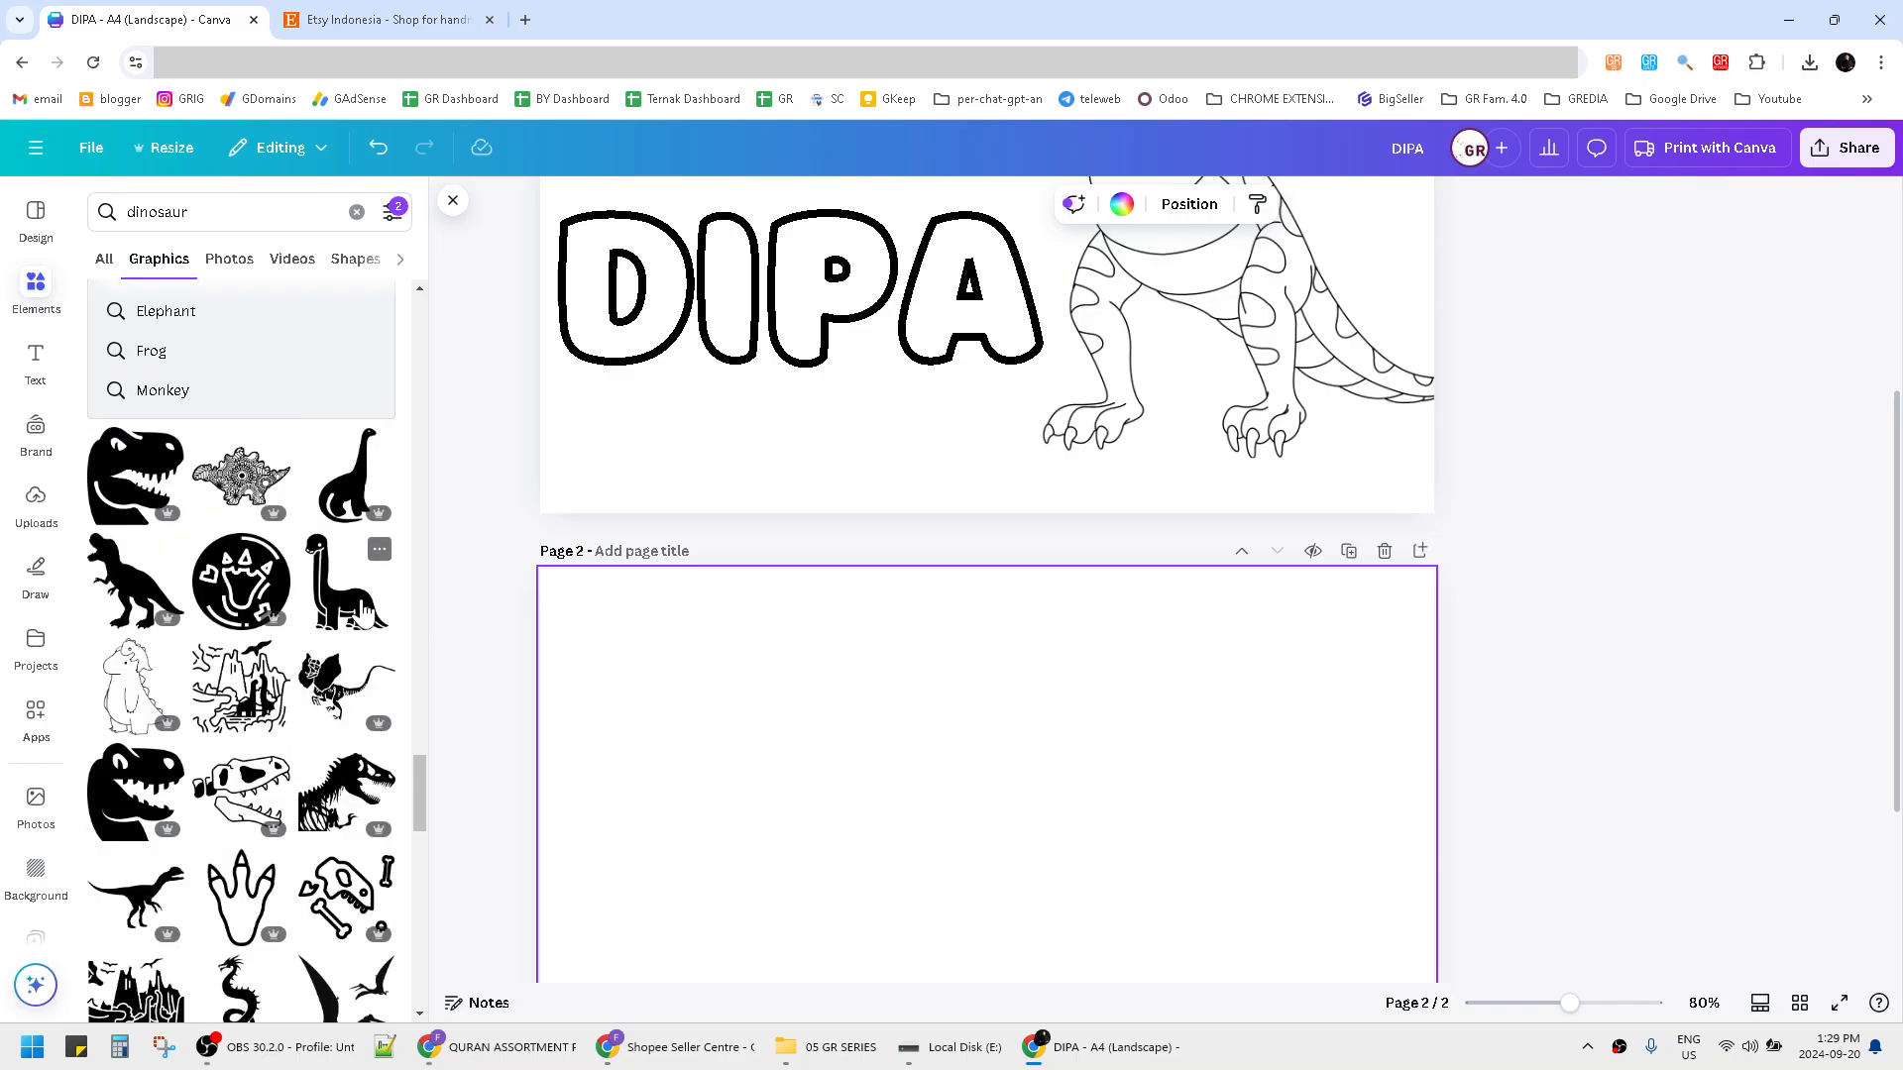
{"action": "scroll", "coordinate": [320, 615], "scroll_direction": "up", "scroll_amount": 4}
{"action": "scroll", "coordinate": [319, 609], "scroll_direction": "up", "scroll_amount": 5}
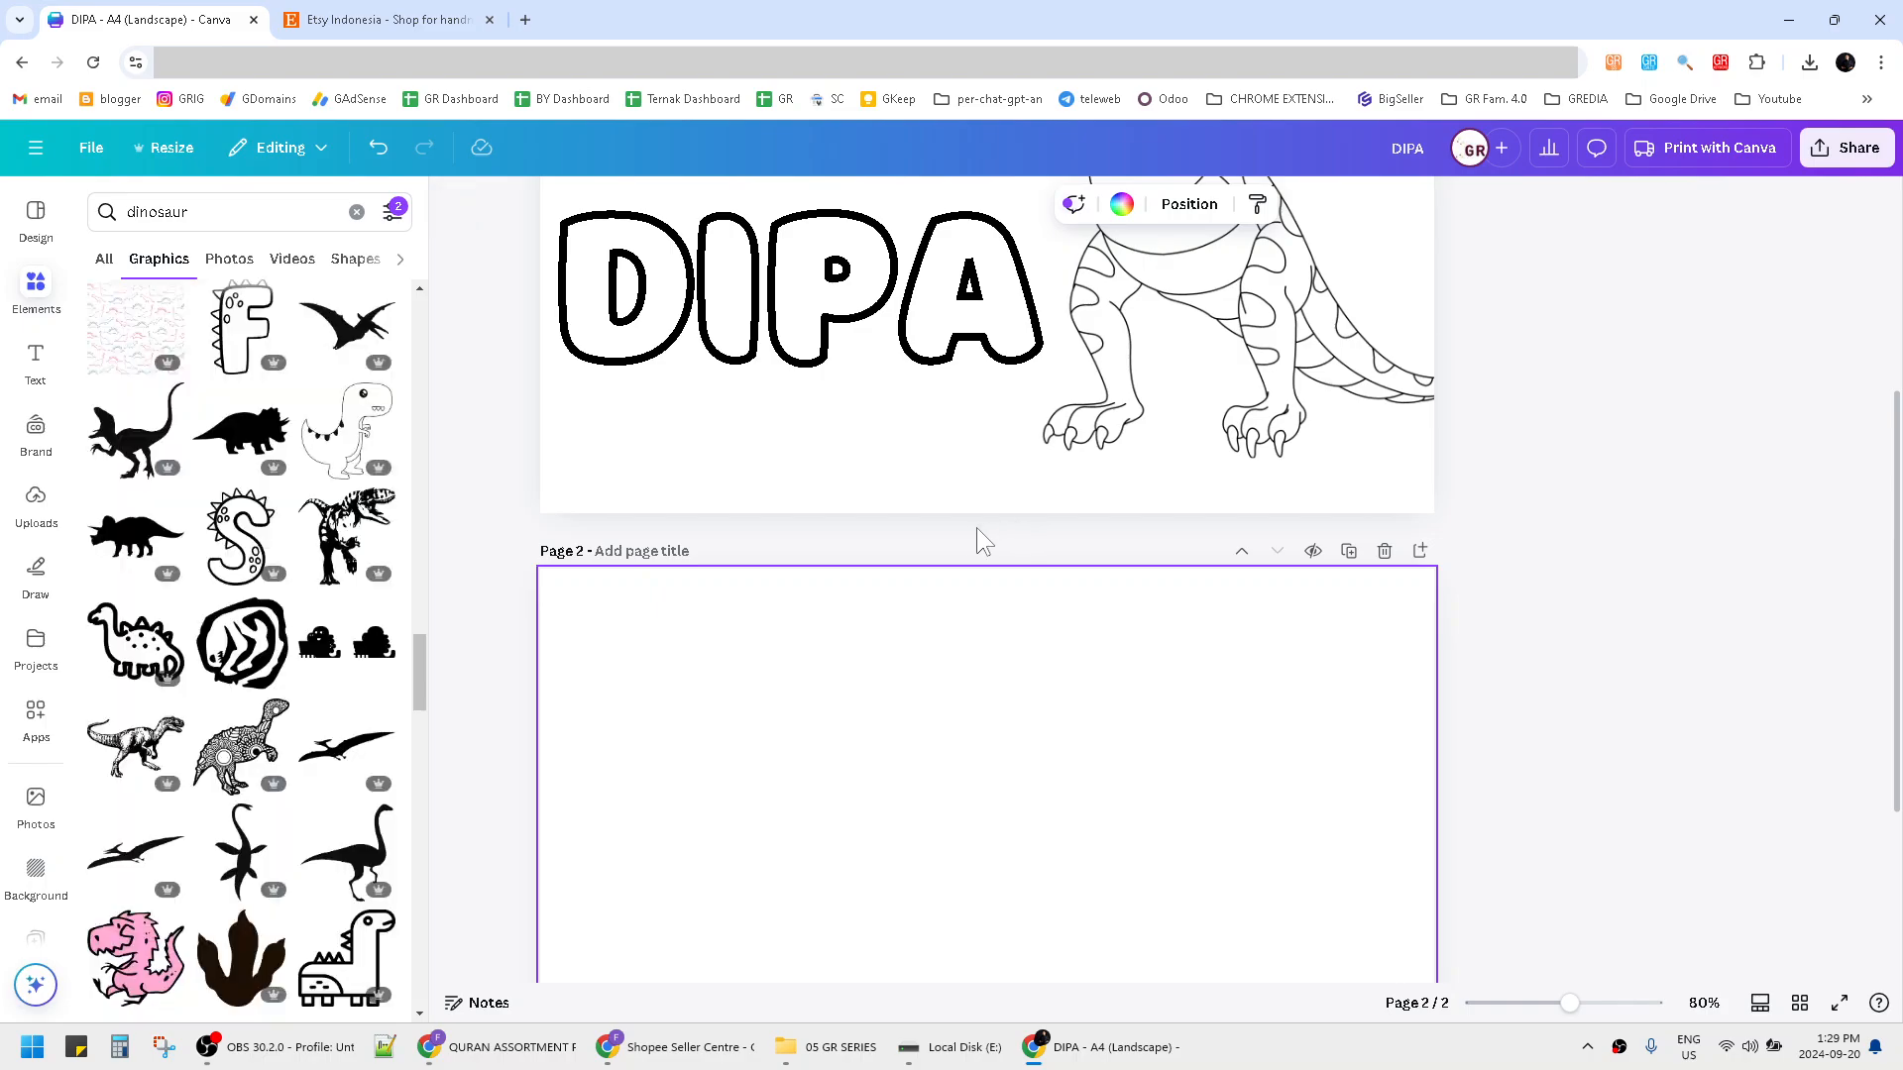
On page 1, move the T-rex left so its tail fits inside the page, and reduce the name text slightly.
{"action": "scroll", "coordinate": [952, 541], "scroll_direction": "up", "scroll_amount": 4}
{"action": "left_click", "coordinate": [1574, 562]}
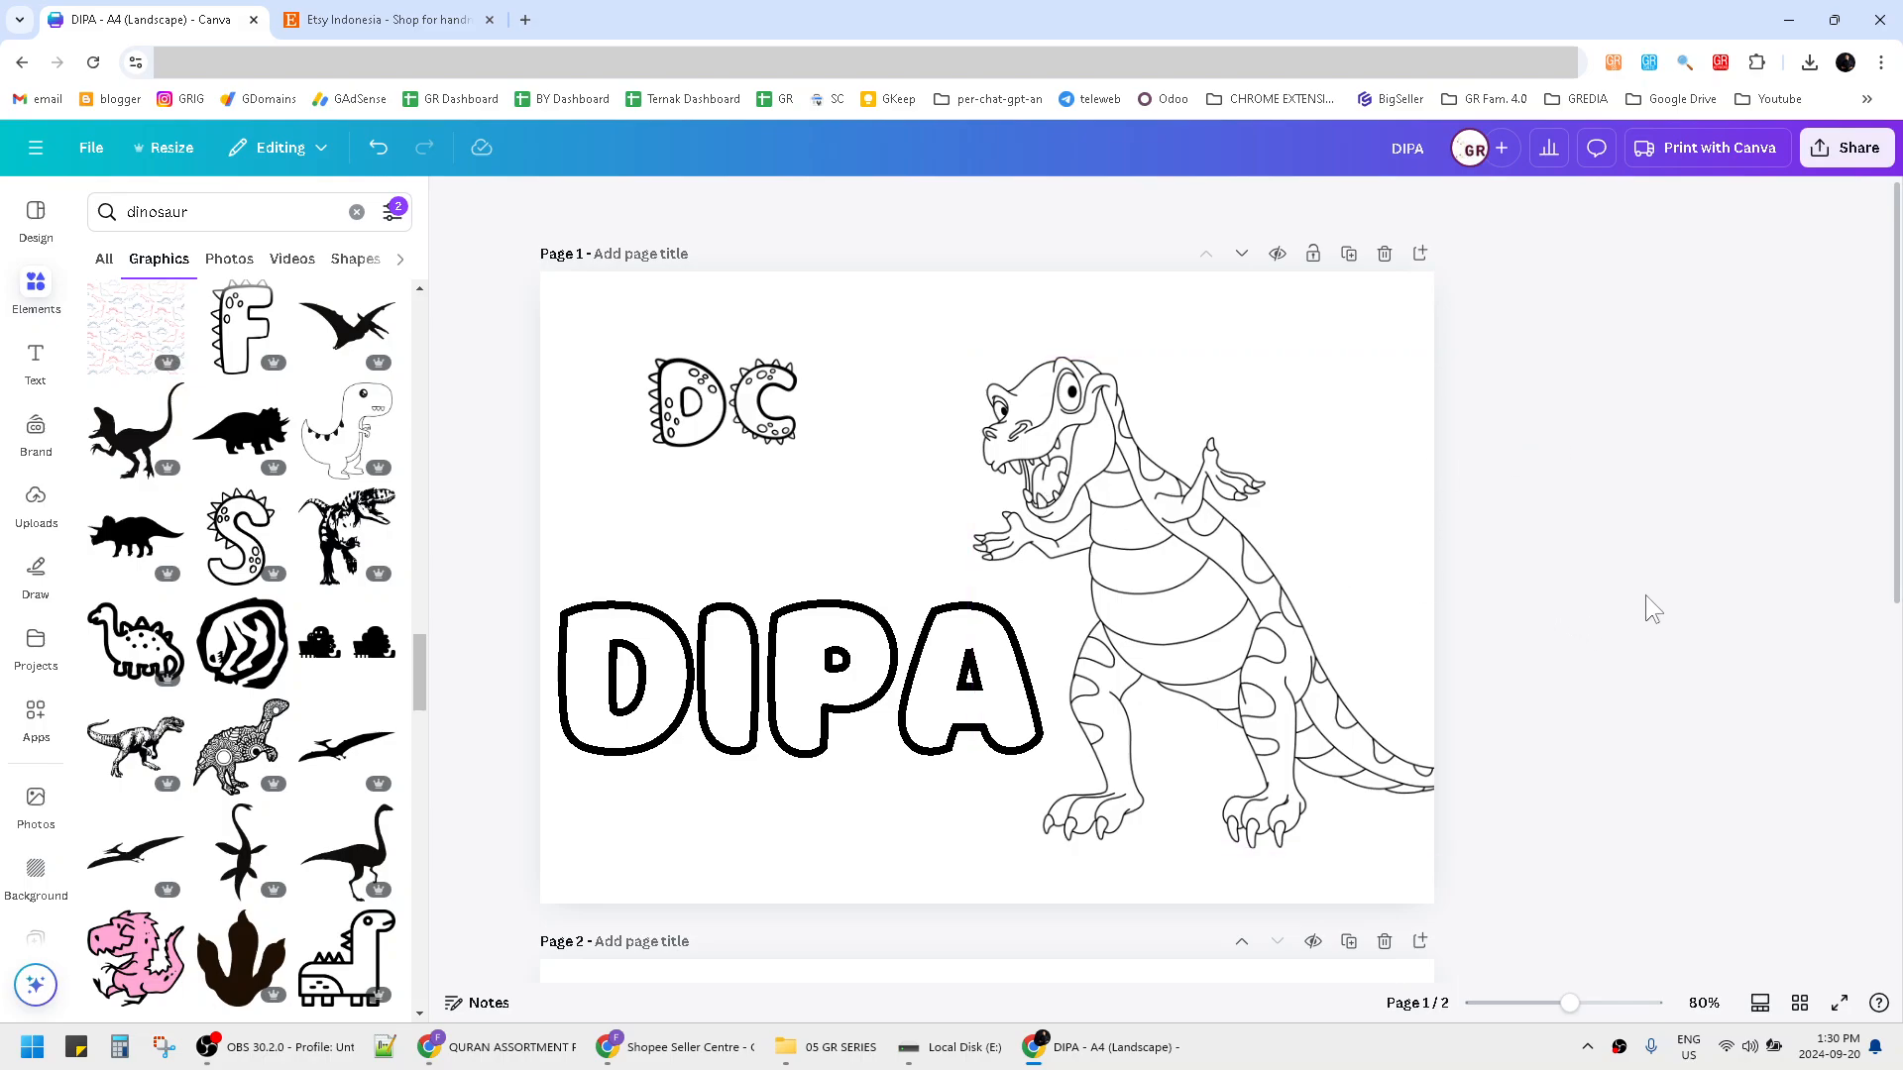
{"action": "left_click_drag", "start_coordinate": [1344, 682], "coordinate": [1282, 671]}
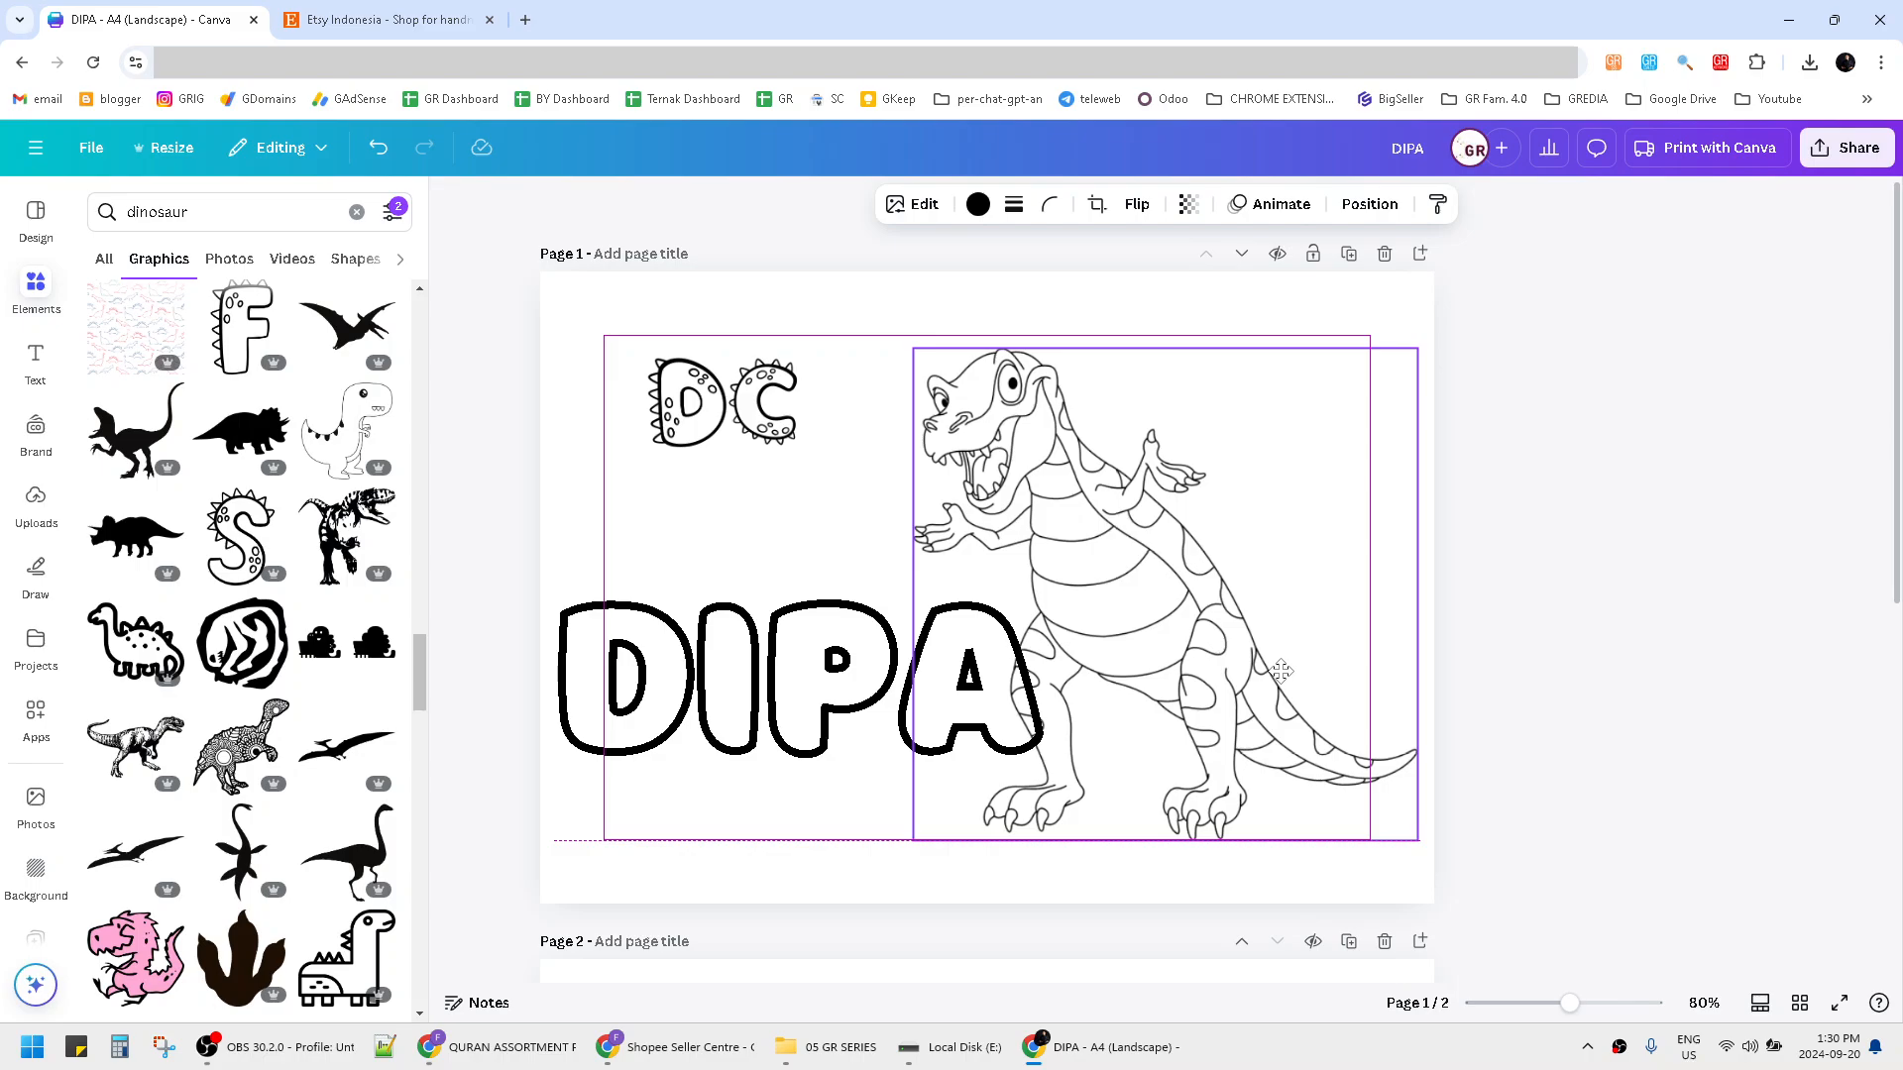
{"action": "left_click", "coordinate": [1019, 828]}
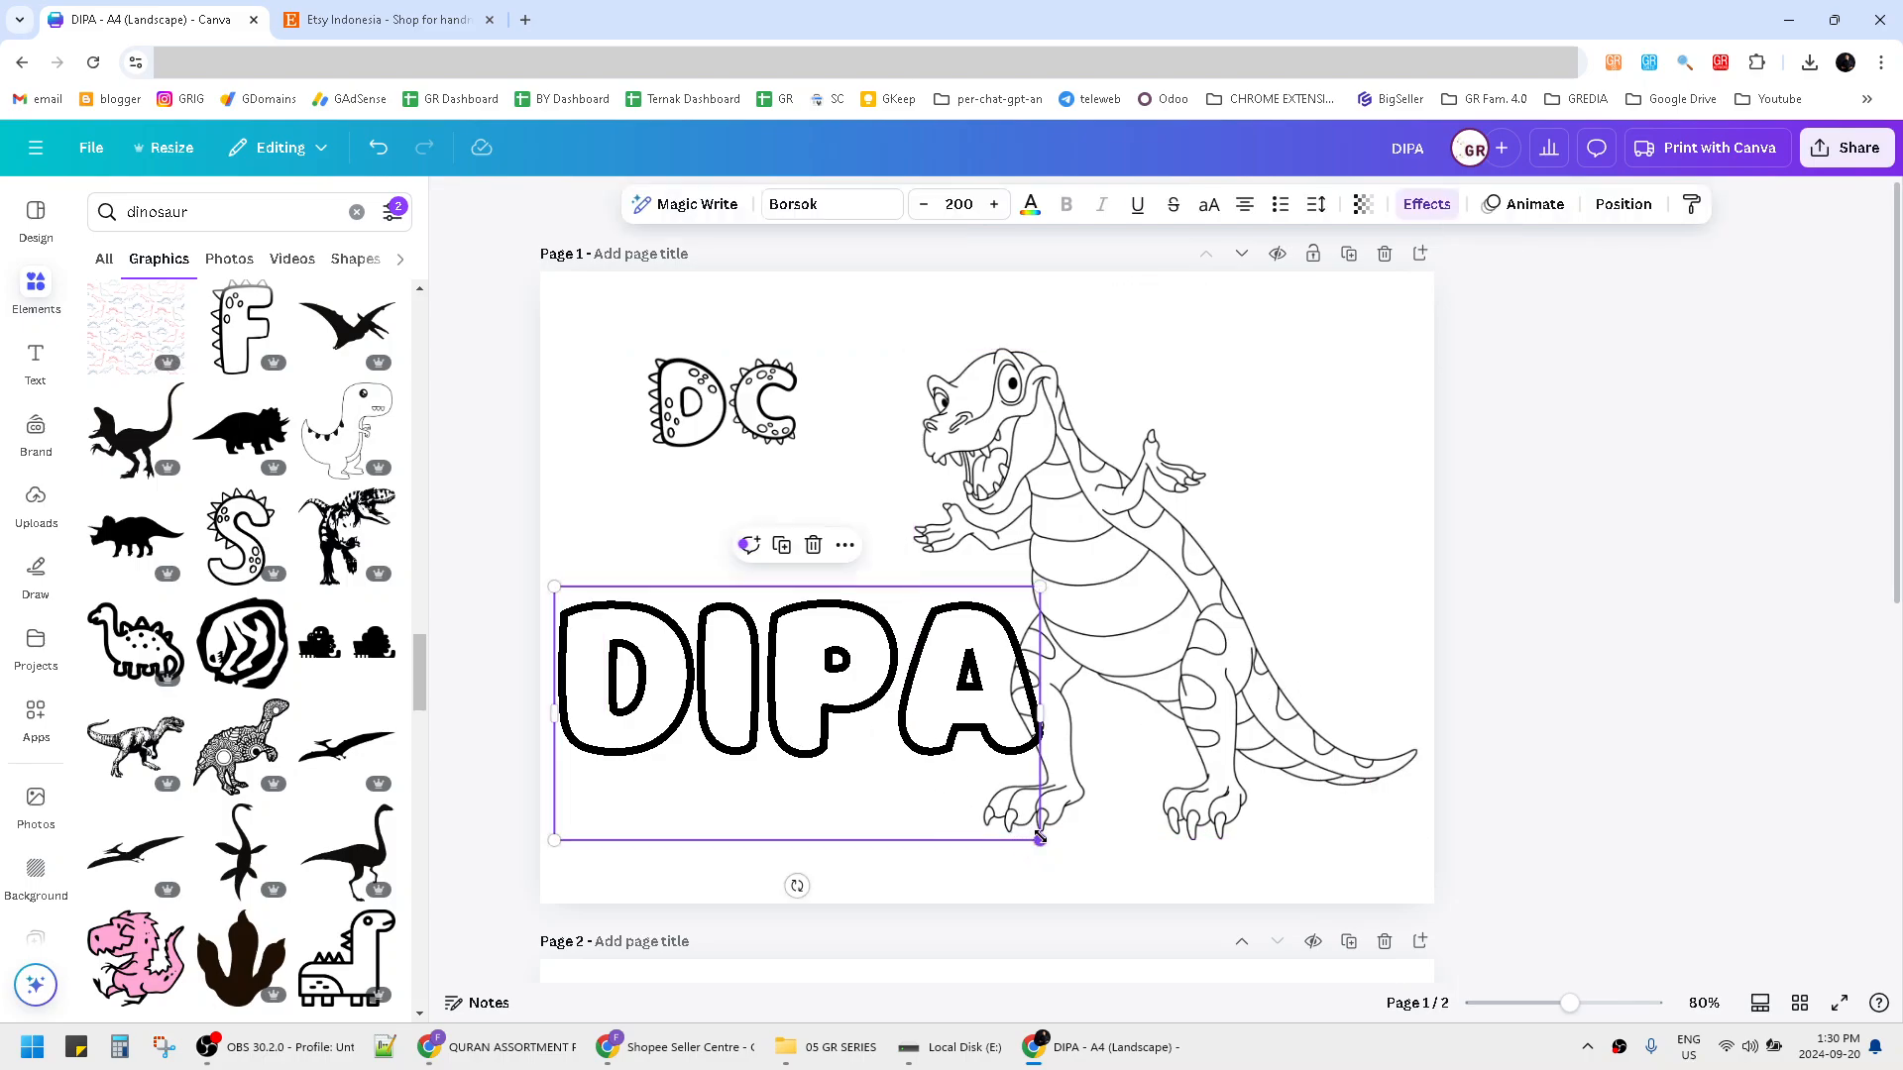
{"action": "left_click_drag", "start_coordinate": [1039, 839], "coordinate": [963, 799]}
{"action": "left_click", "coordinate": [1690, 593]}
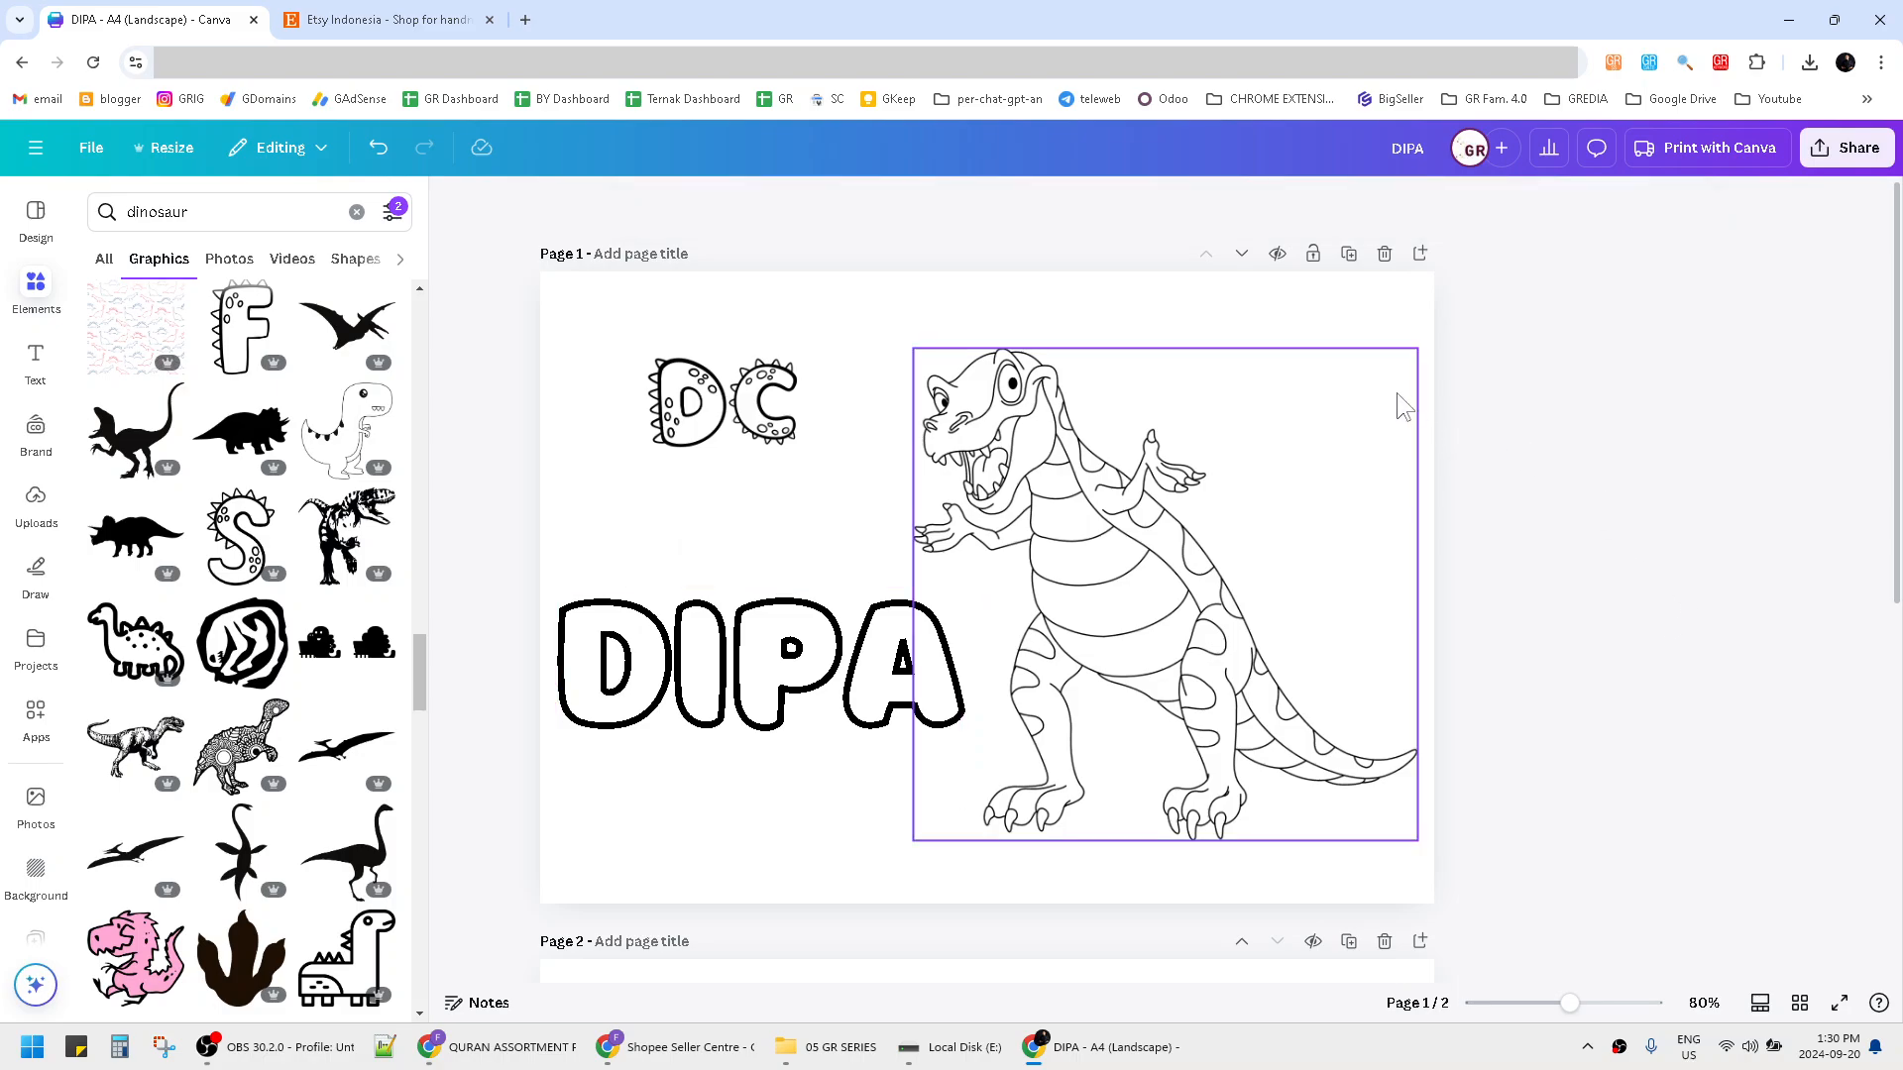
Switch to Etsy and search the marketplace for "coloring book".
{"action": "left_click", "coordinate": [436, 19]}
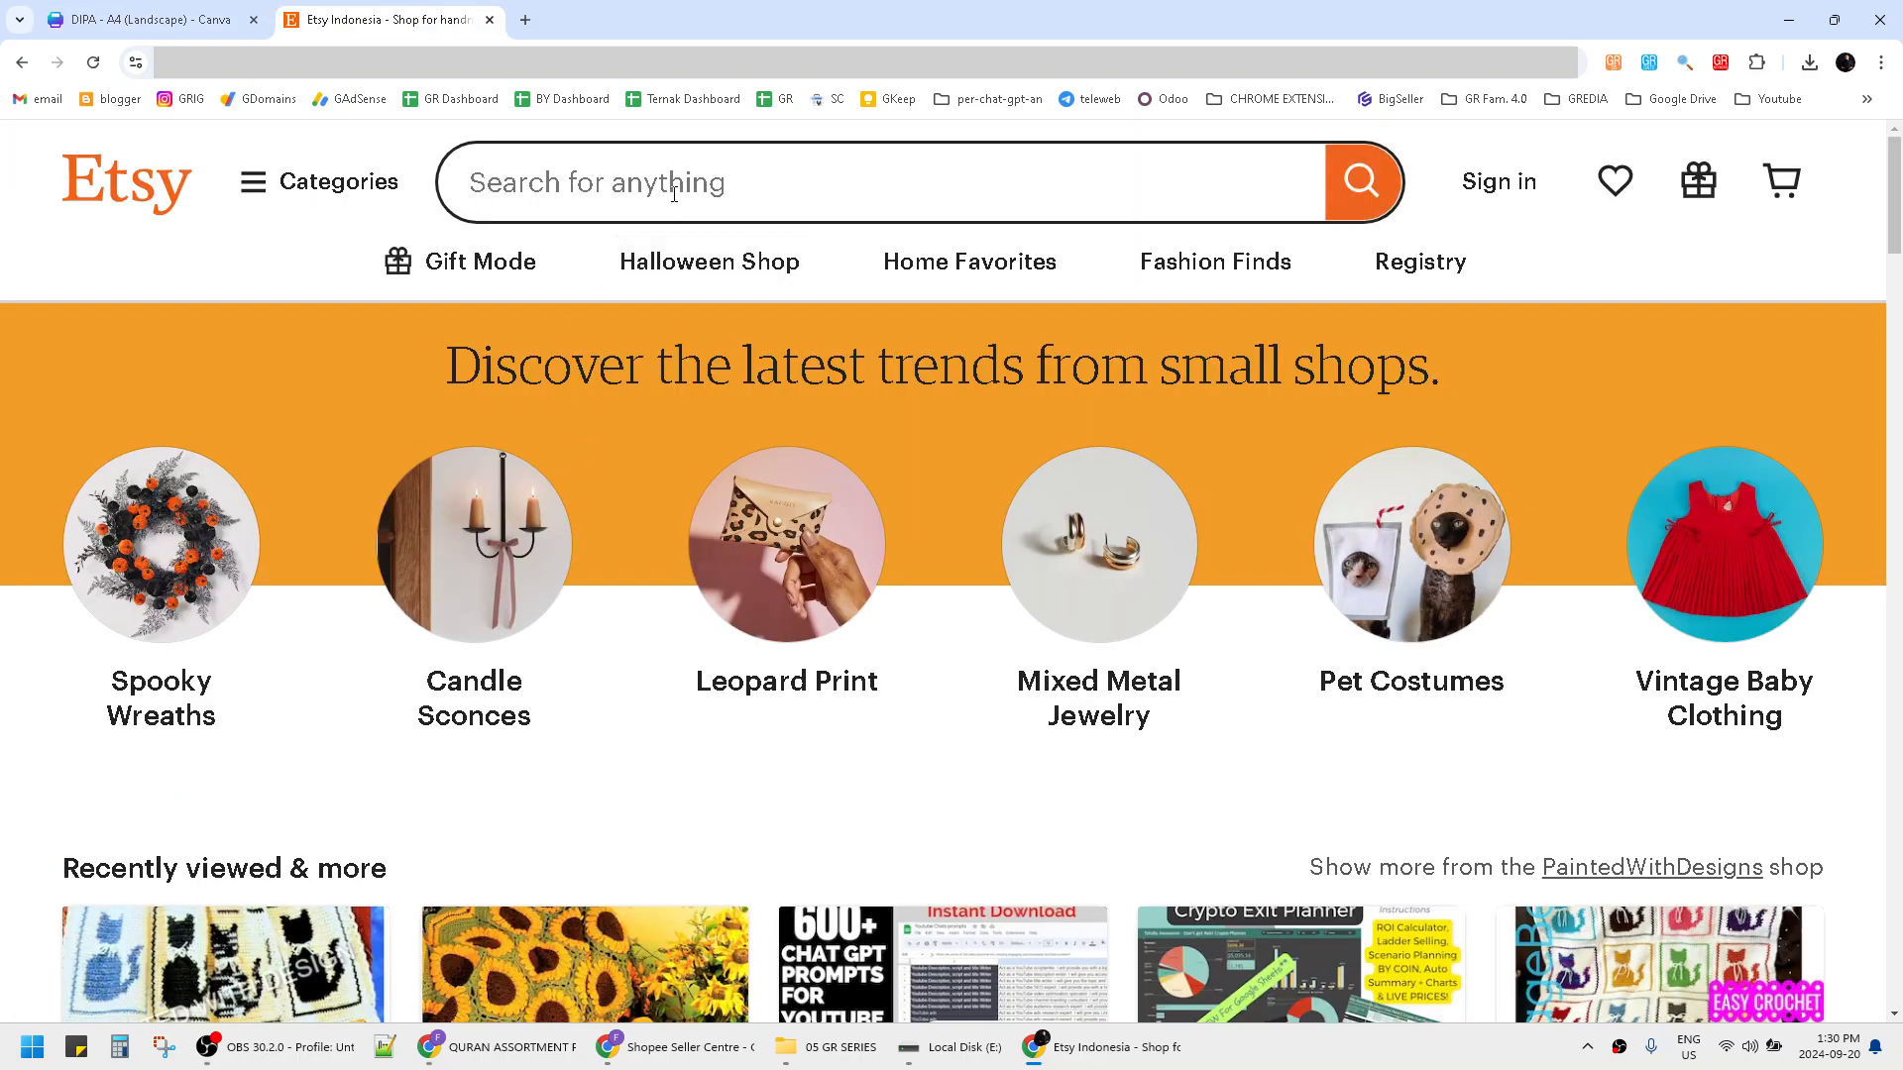
{"action": "type", "text": "coloring b"}
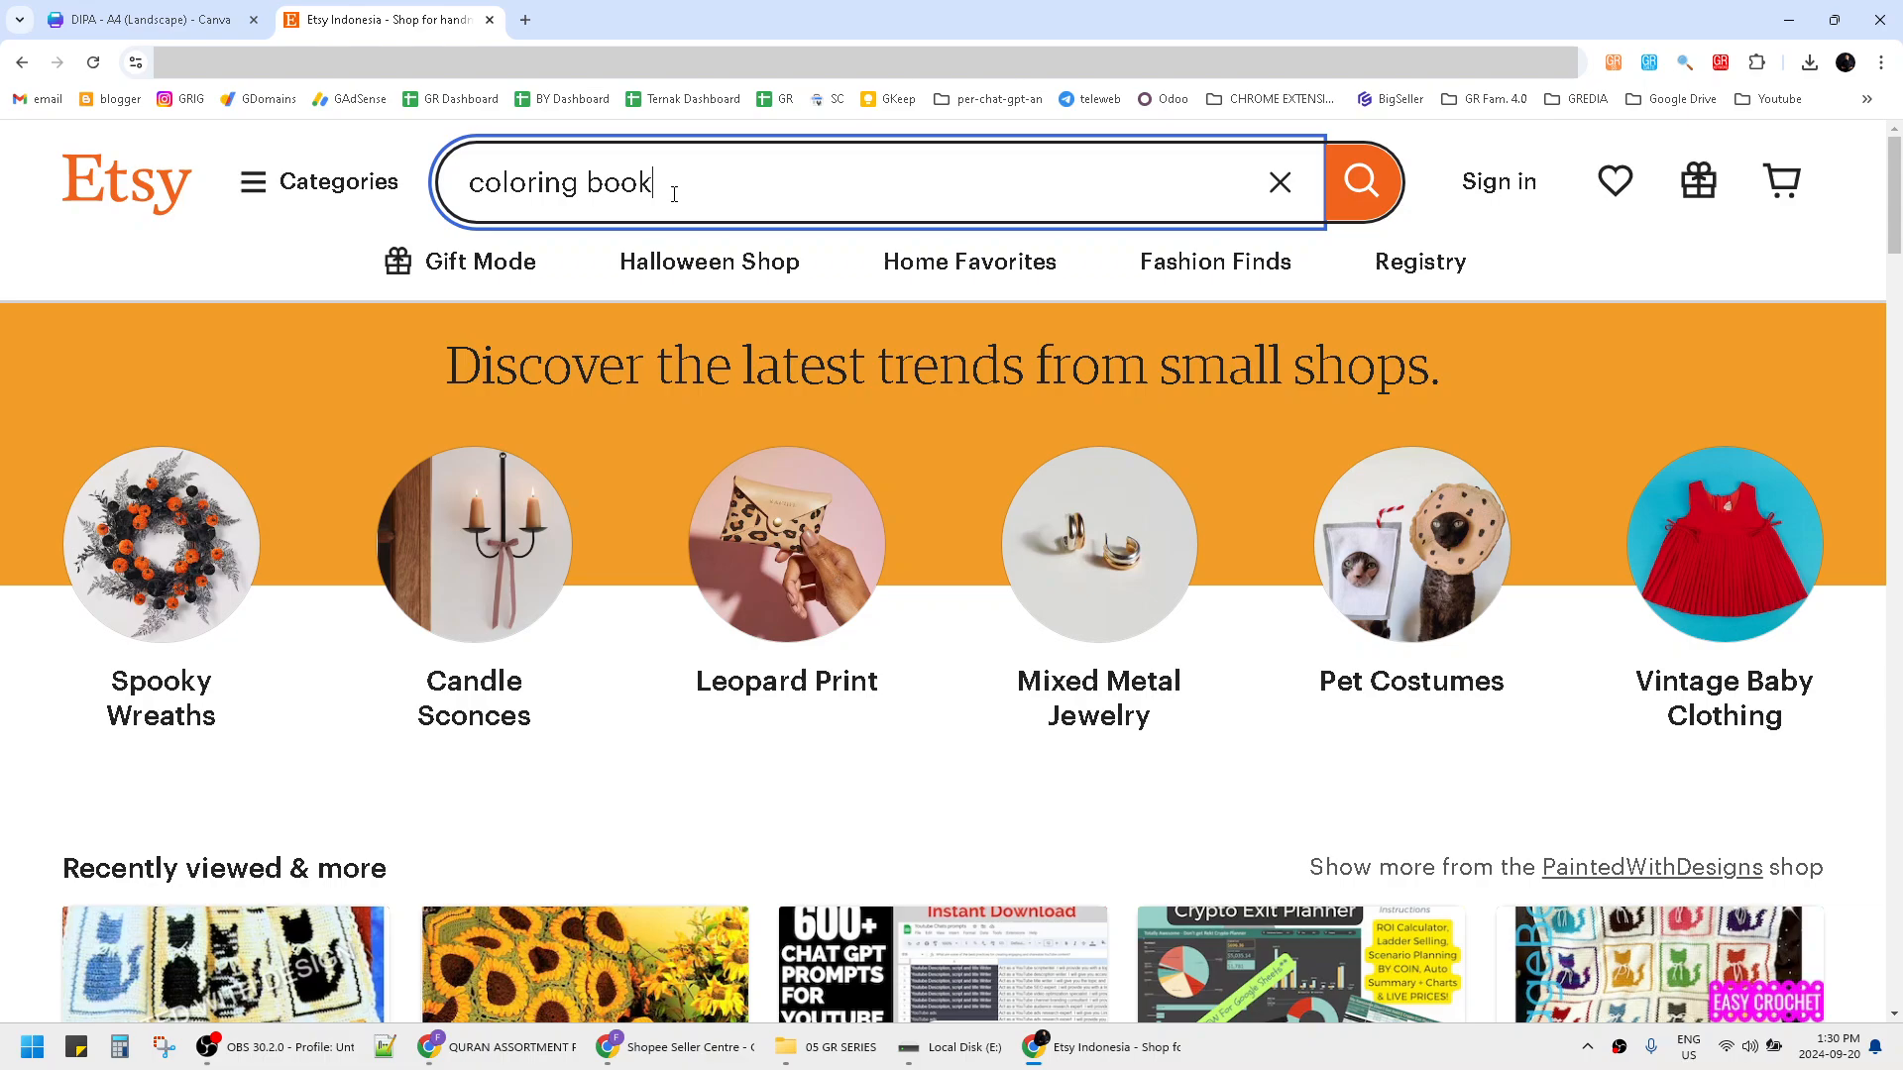
{"action": "type", "text": "ook"}
{"action": "key", "text": "Return"}
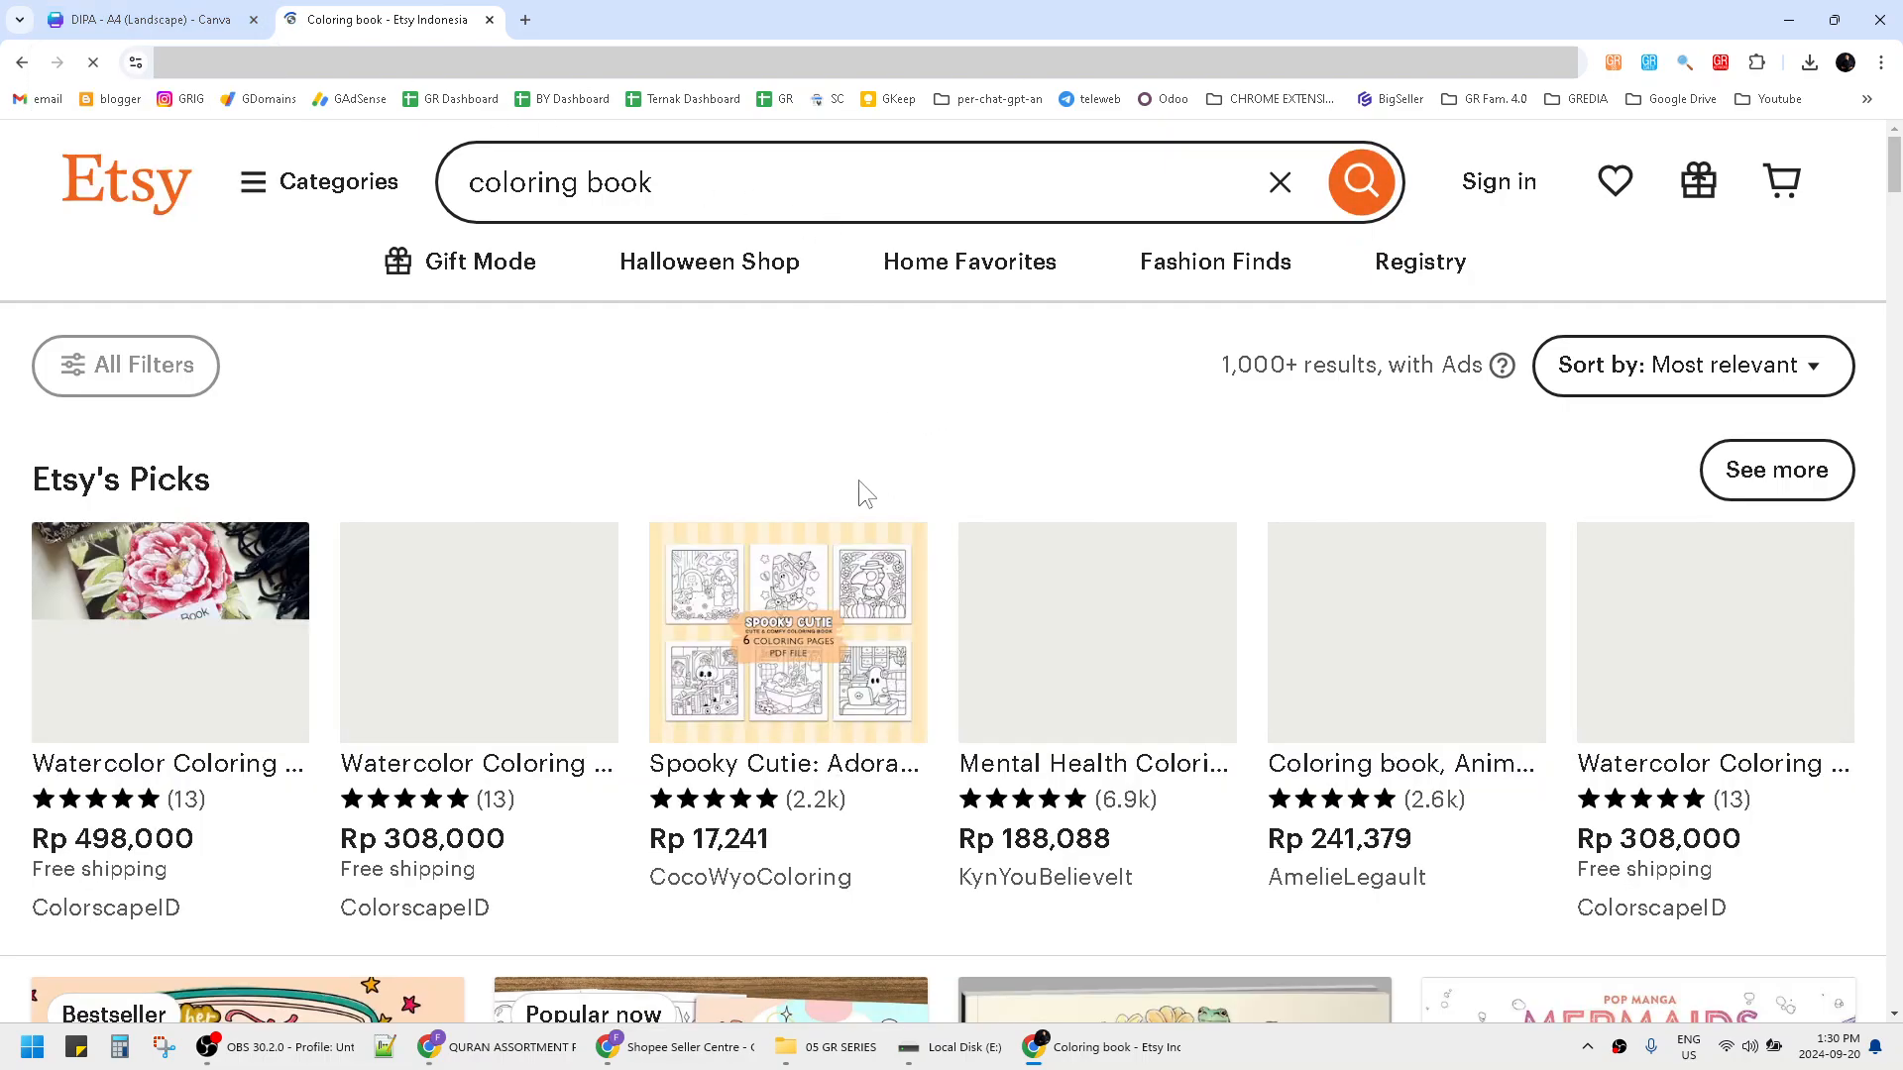
Examine the coloring book listings and the price of the Little Corner digital download, and return to the Canva design.
{"action": "scroll", "coordinate": [843, 436], "scroll_direction": "down", "scroll_amount": 1}
{"action": "scroll", "coordinate": [844, 437], "scroll_direction": "down", "scroll_amount": 2}
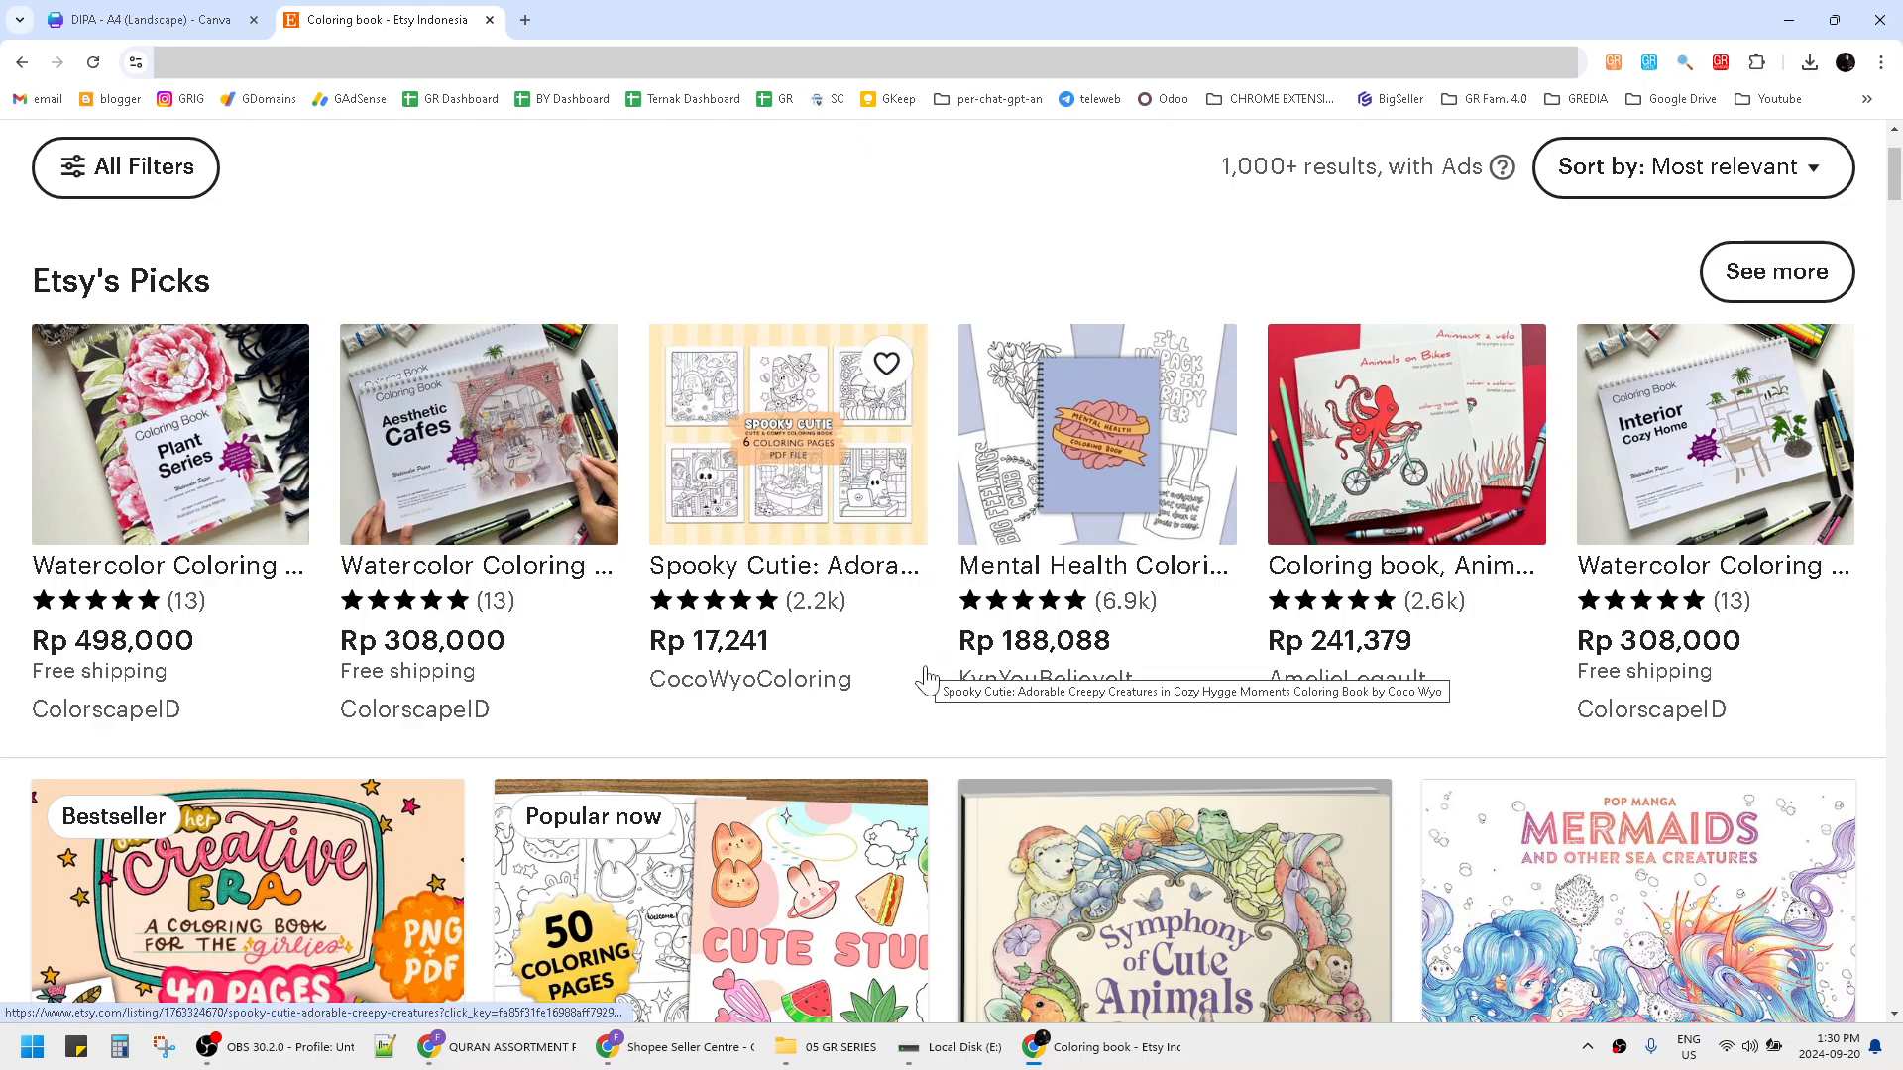
{"action": "scroll", "coordinate": [693, 525], "scroll_direction": "down", "scroll_amount": 3}
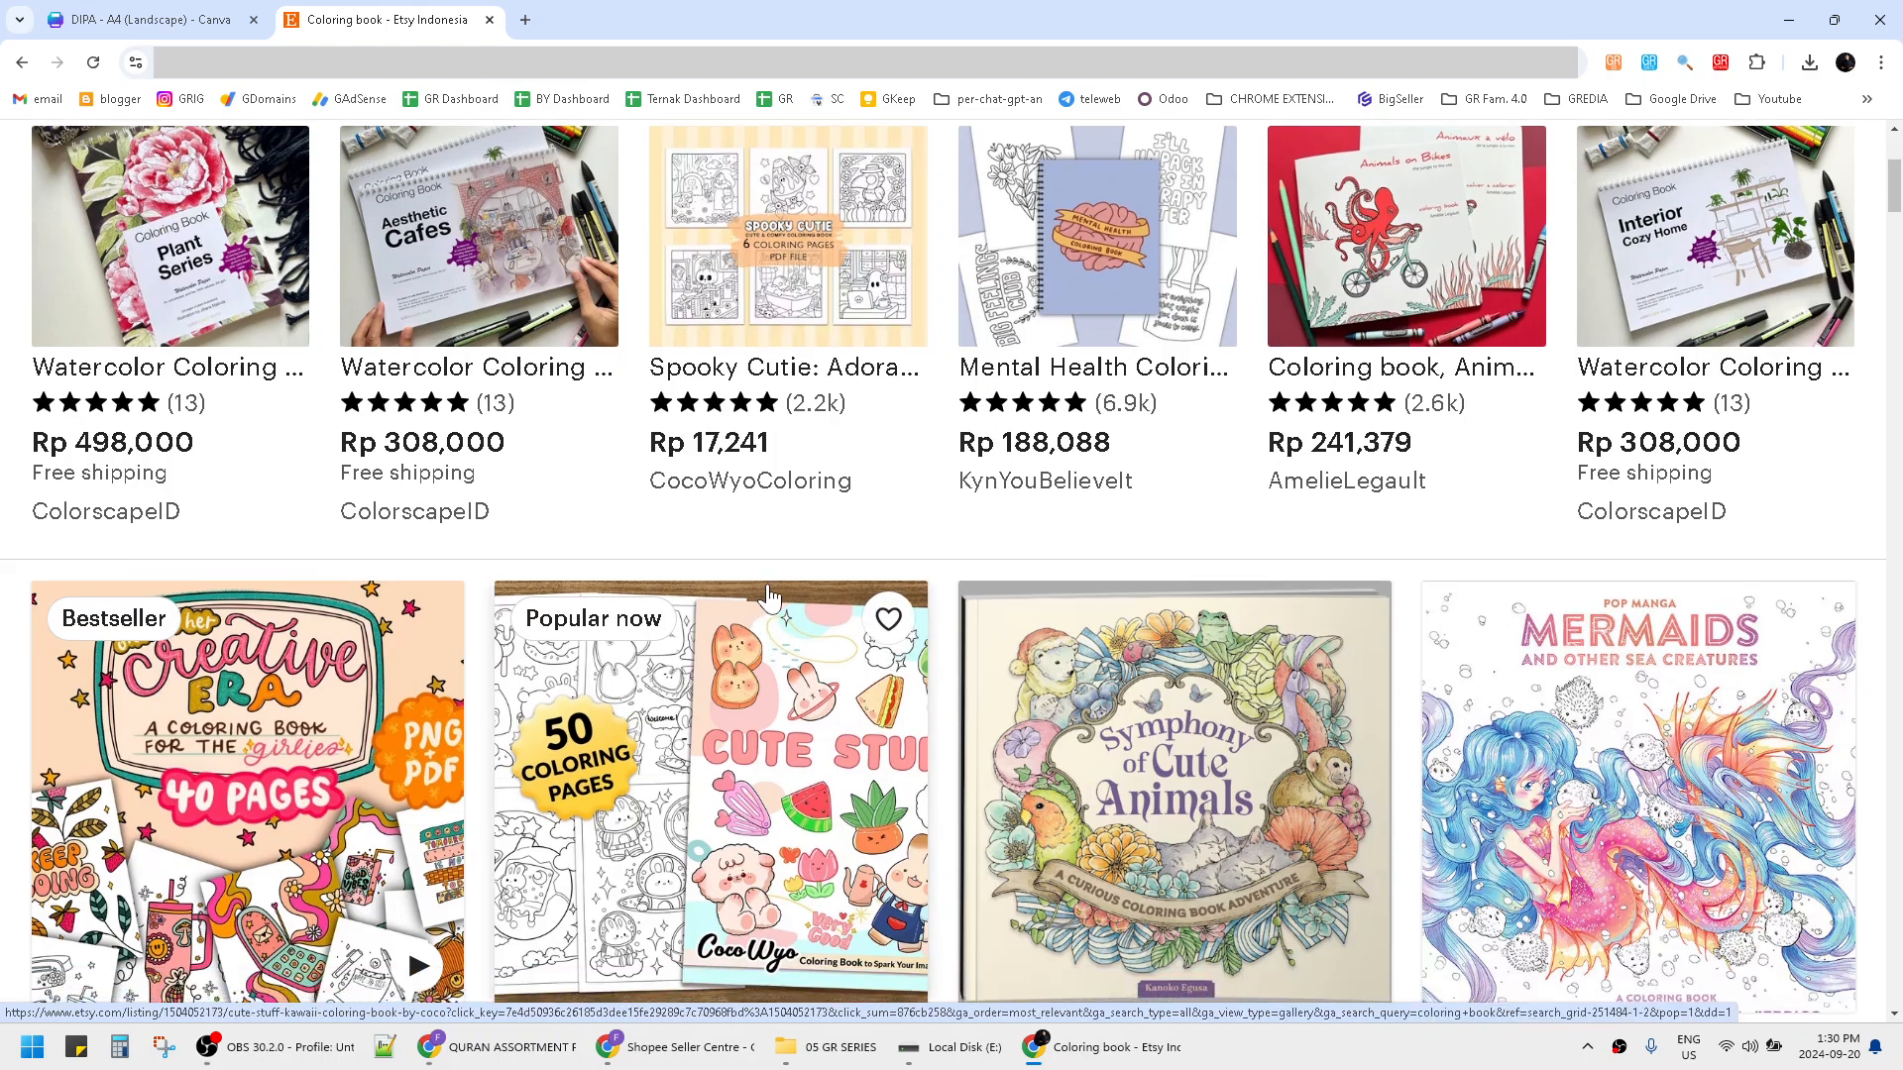
{"action": "scroll", "coordinate": [685, 516], "scroll_direction": "down", "scroll_amount": 5}
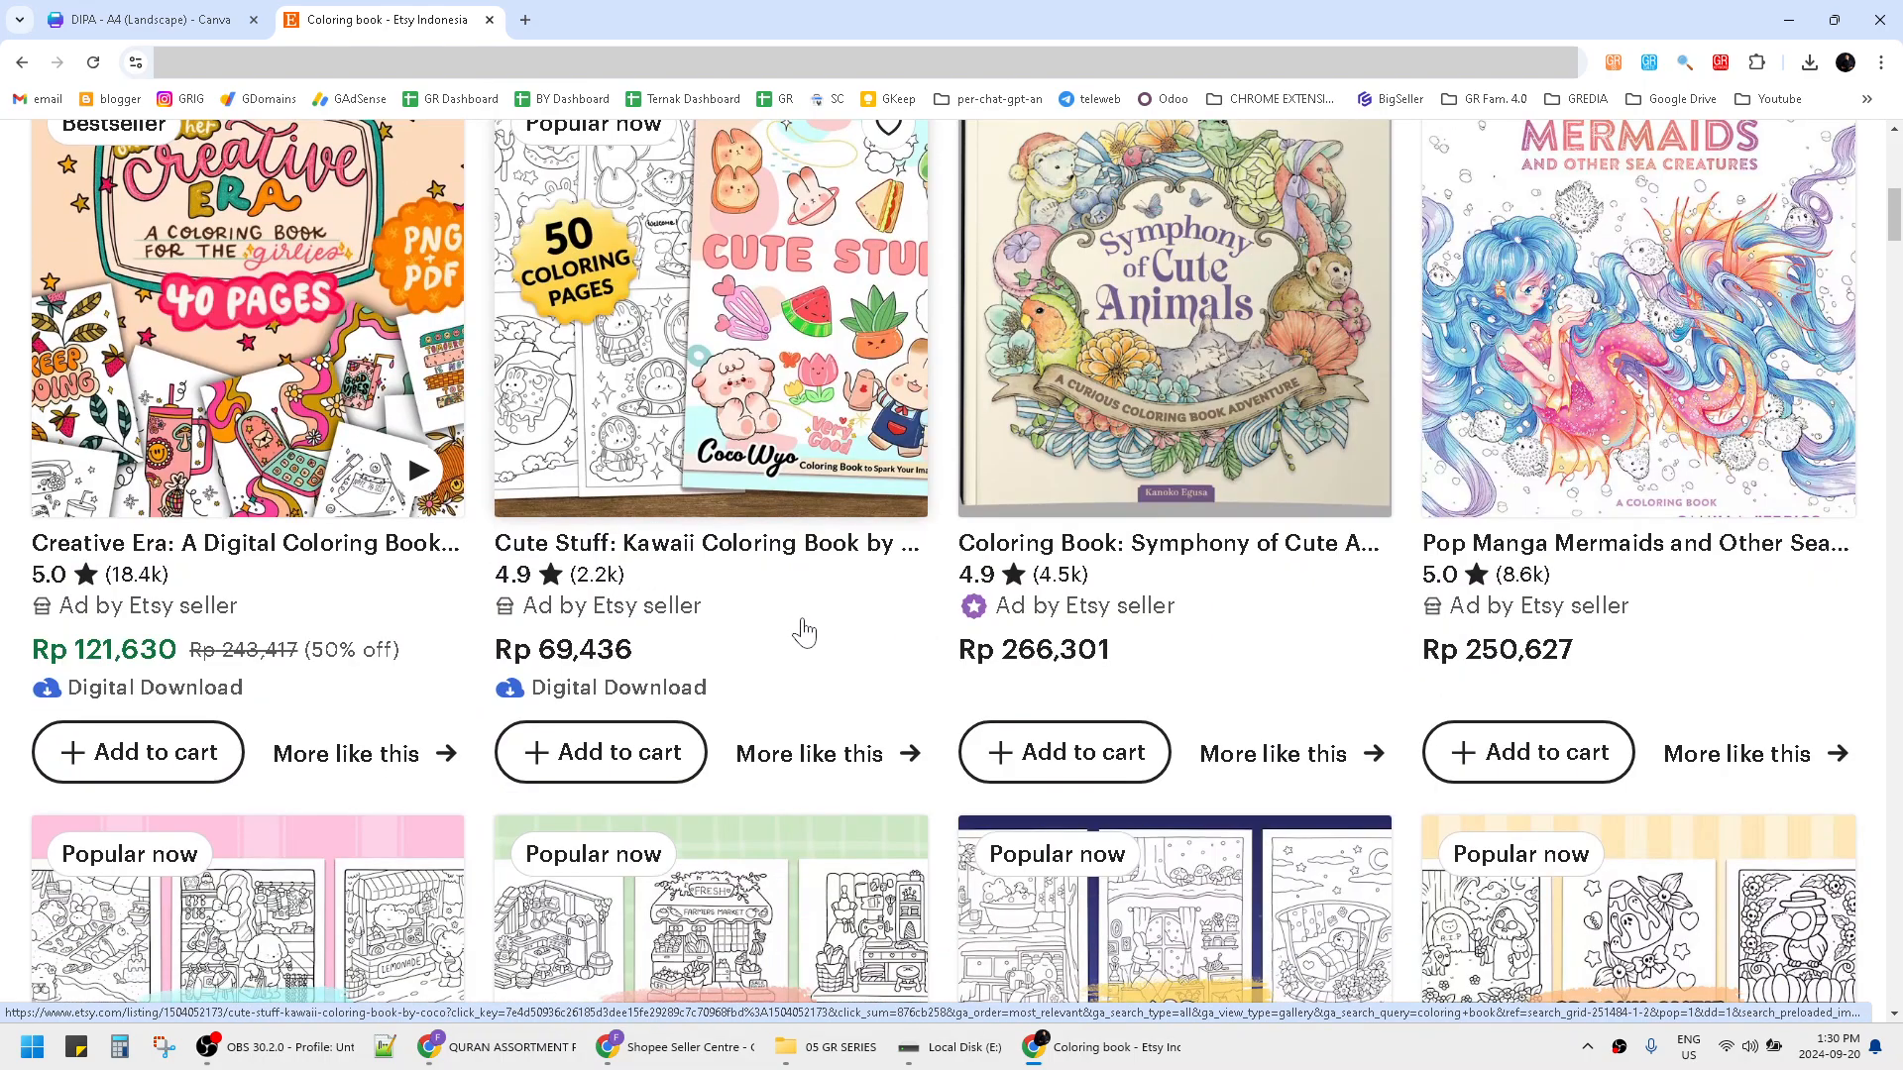
{"action": "scroll", "coordinate": [594, 645], "scroll_direction": "down", "scroll_amount": 6}
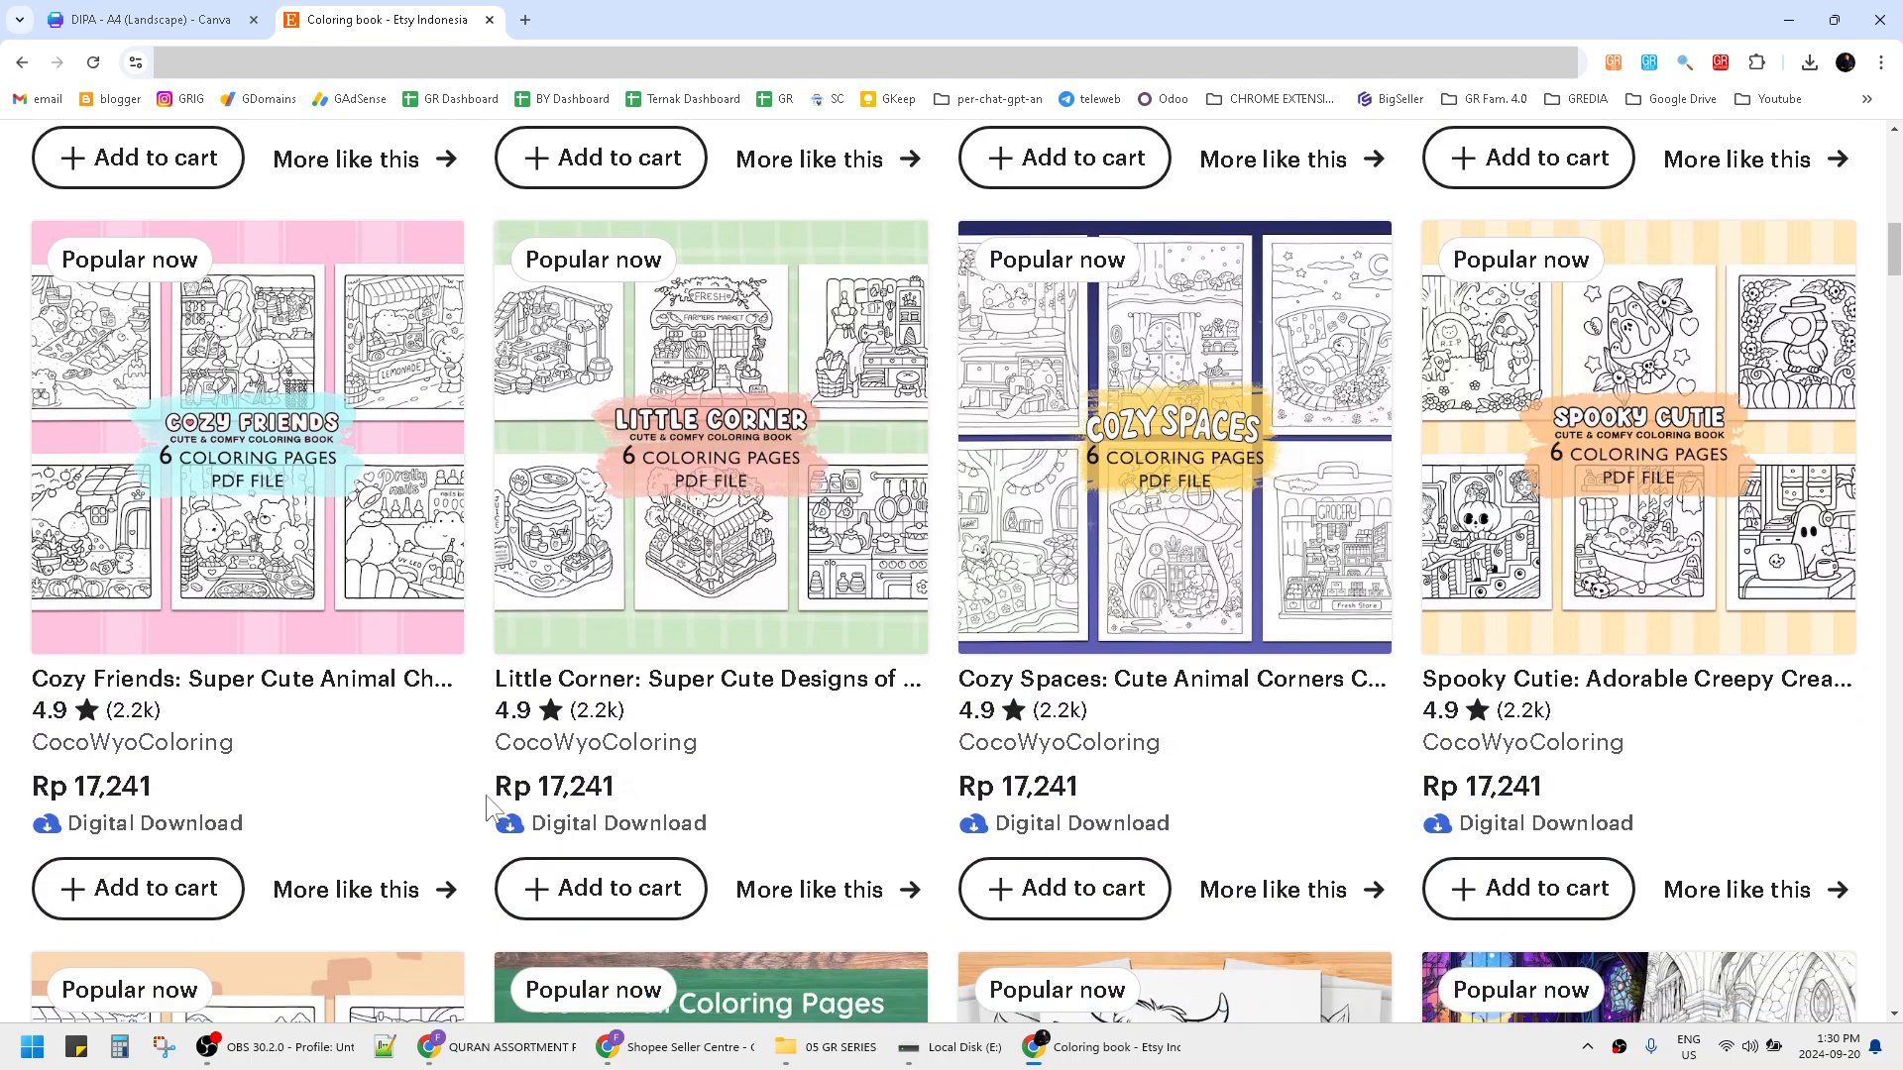
{"action": "left_click_drag", "start_coordinate": [500, 794], "coordinate": [714, 790]}
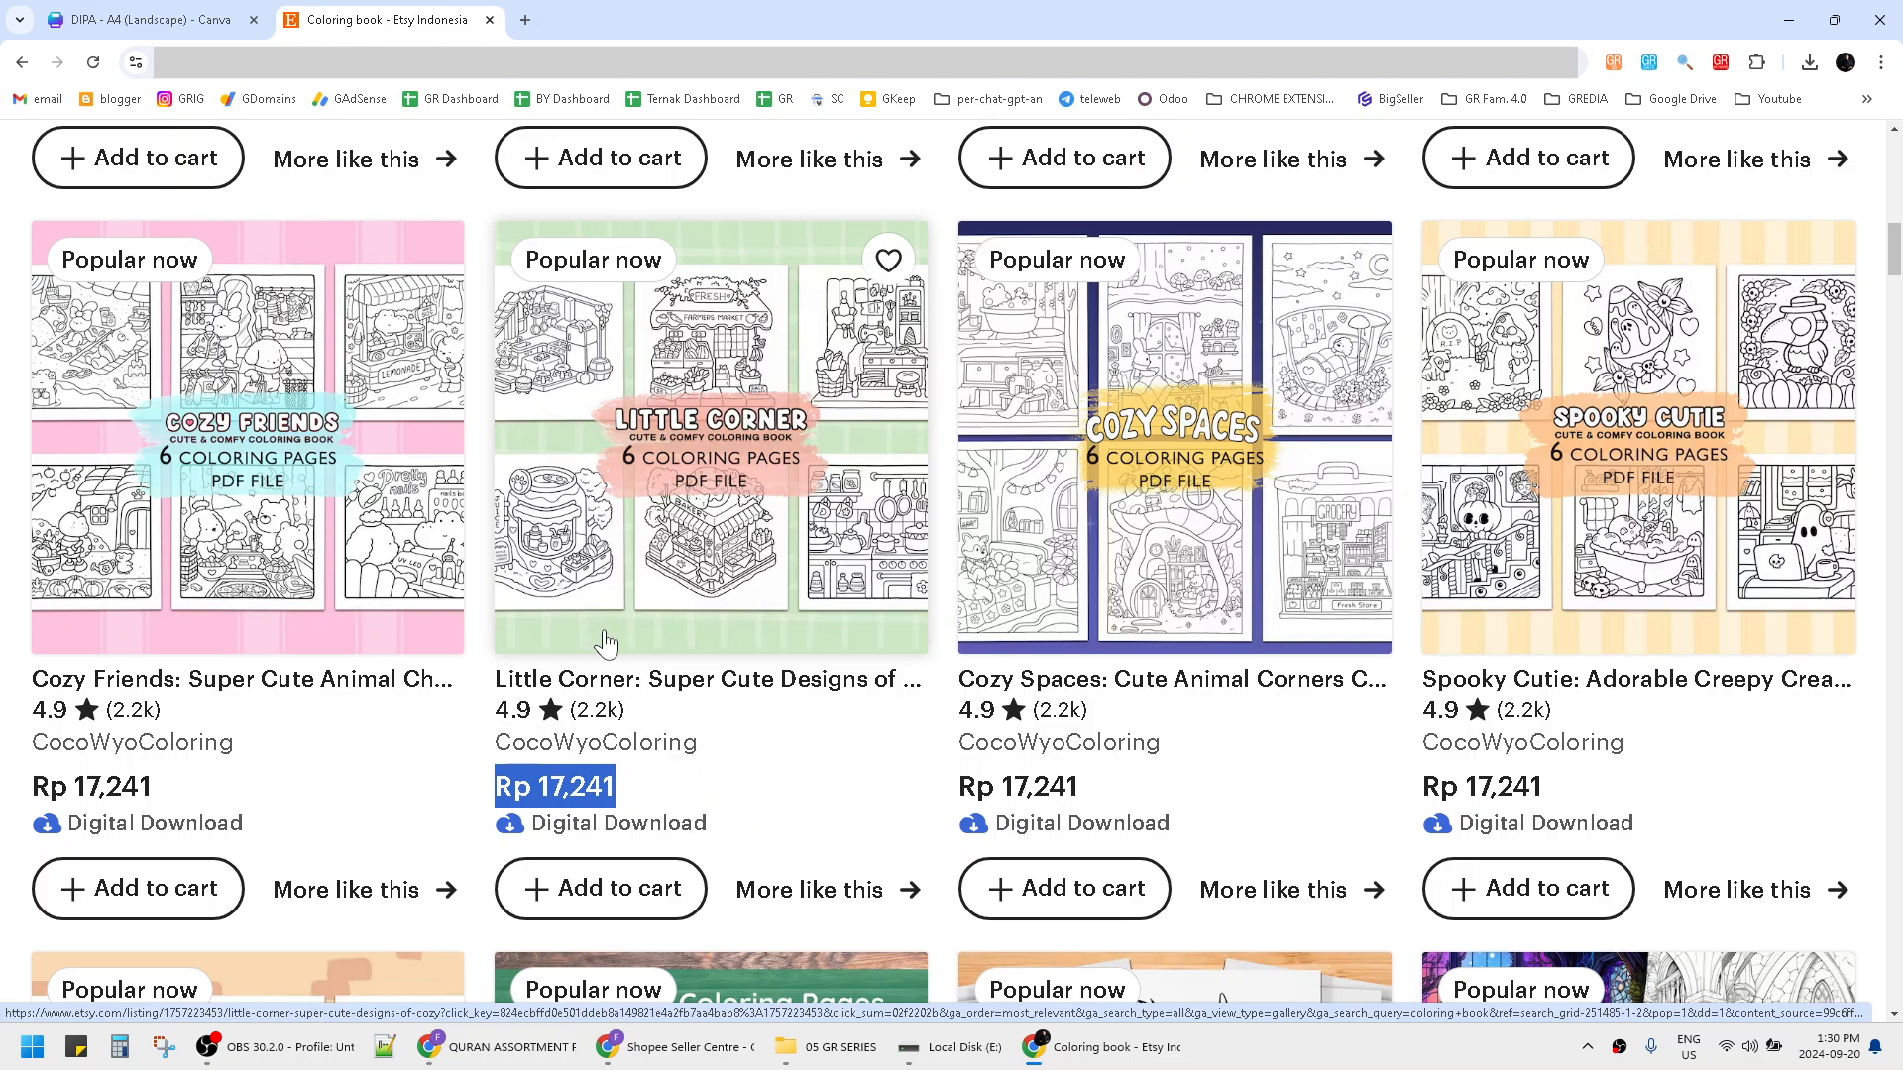
{"action": "left_click", "coordinate": [202, 16]}
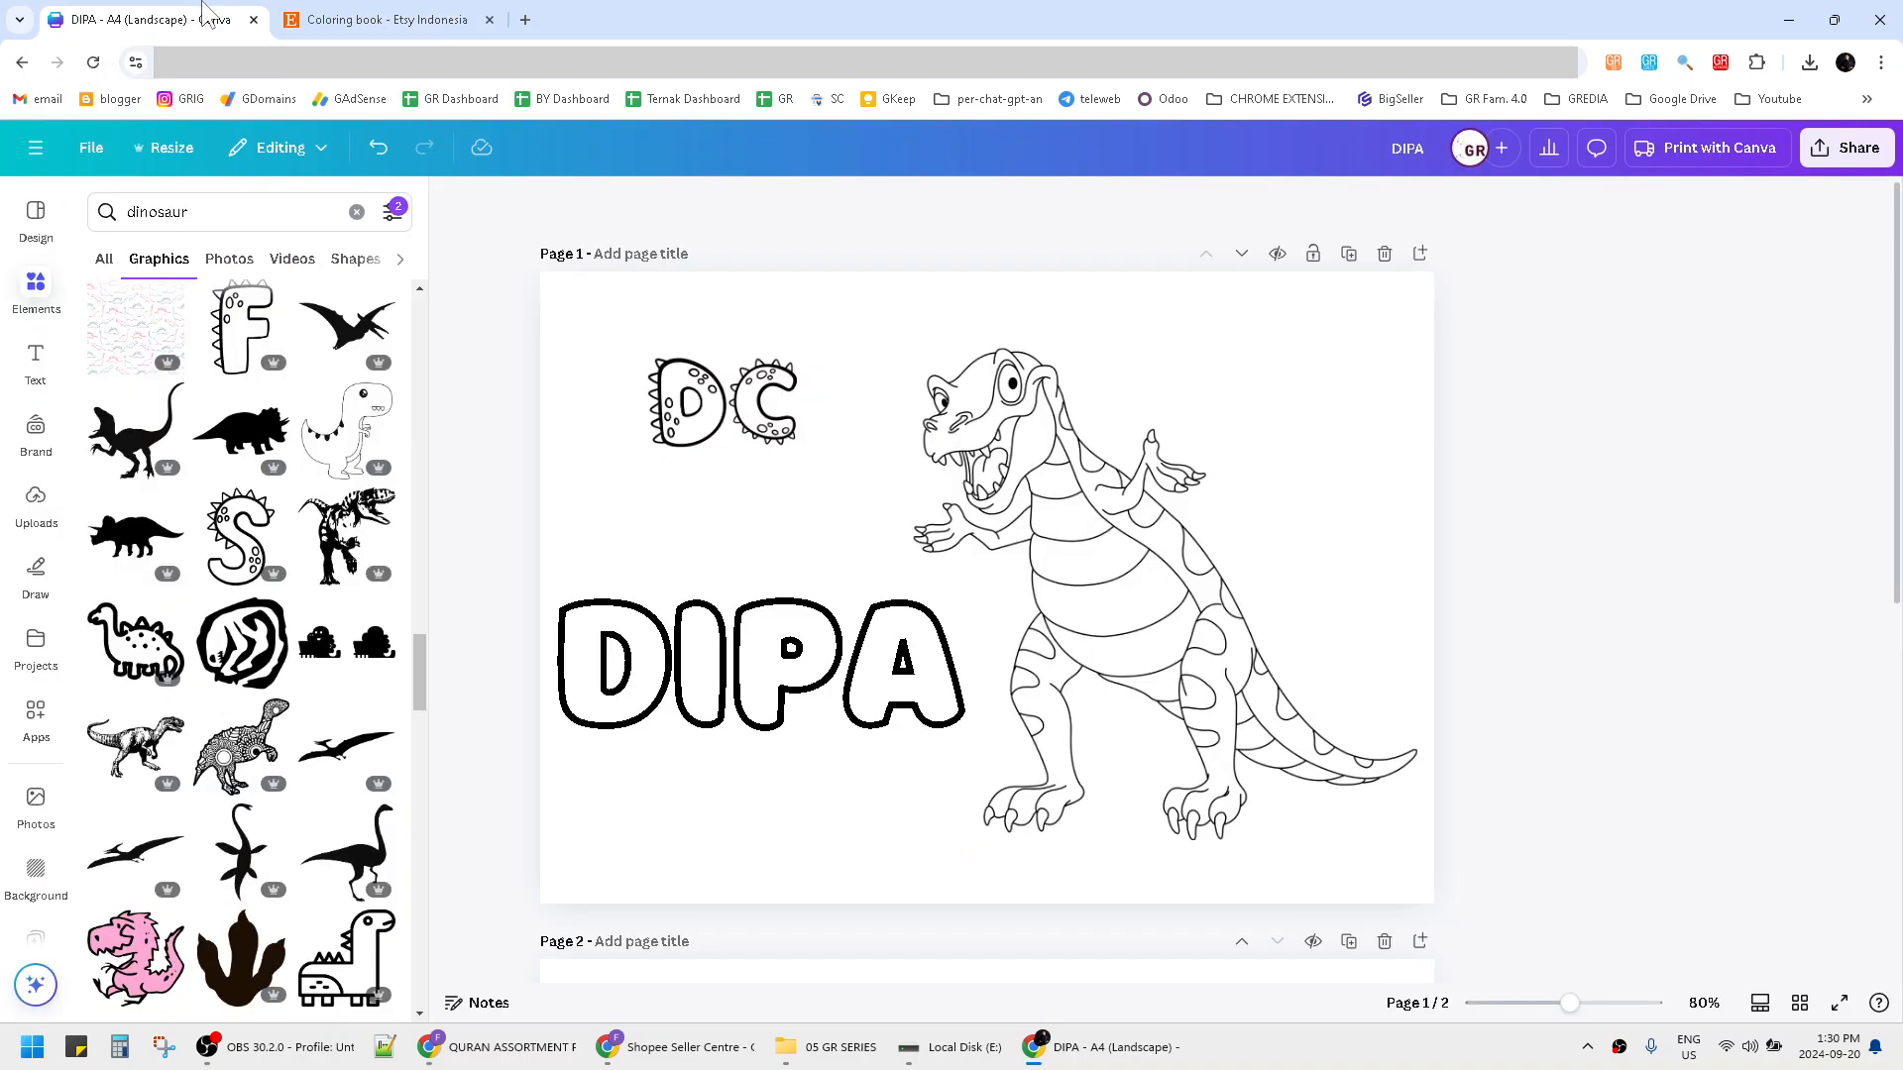